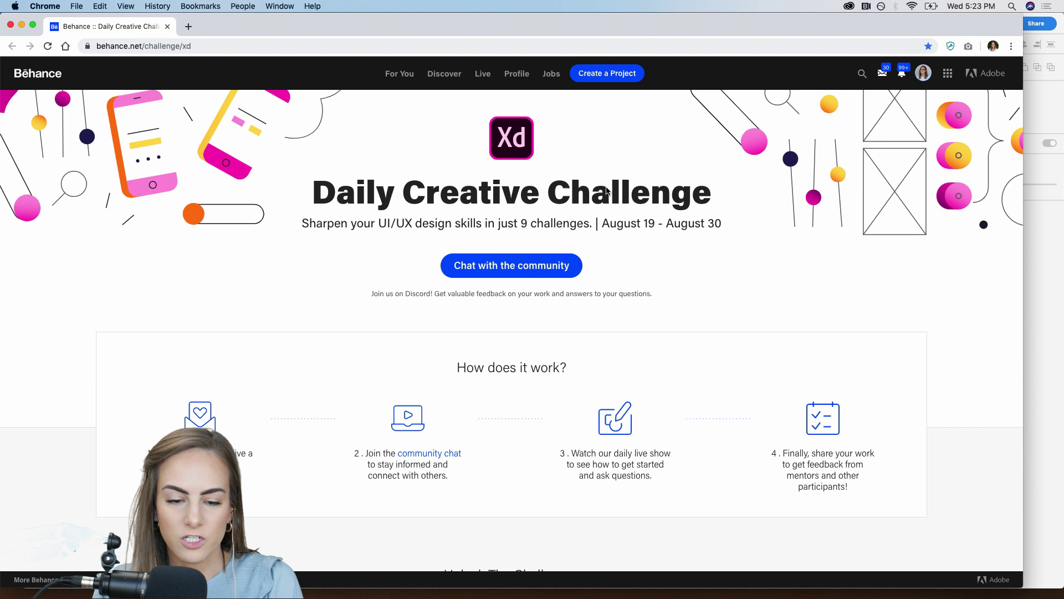
# Scroll down past 'How does it work?' to the Interactive Elements, Auto-Animate and Drag Gesture cards.
pyautogui.scroll(-3, 382, 363)
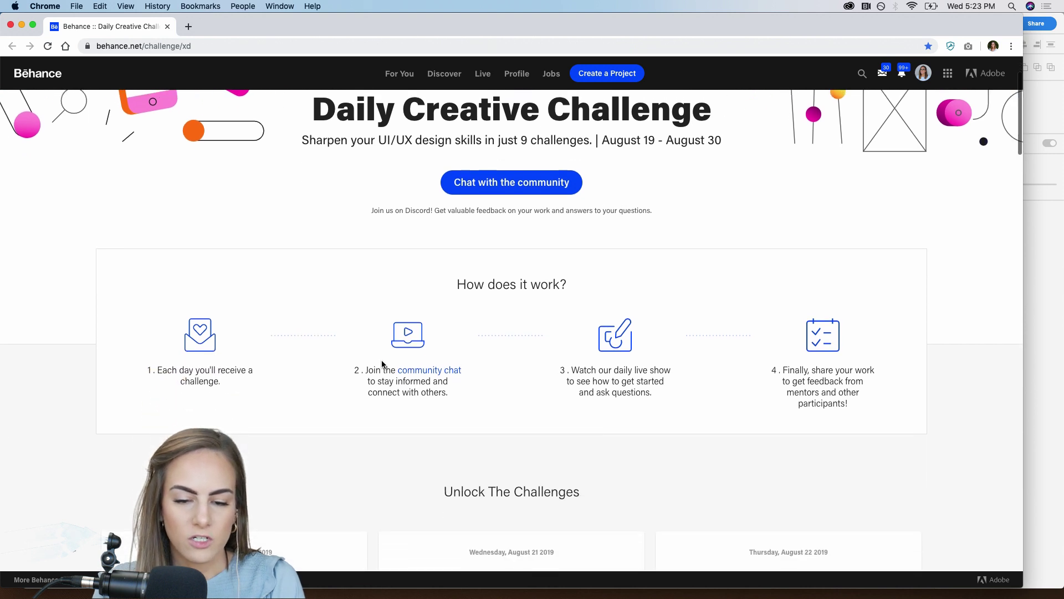
pyautogui.scroll(-2, 381, 362)
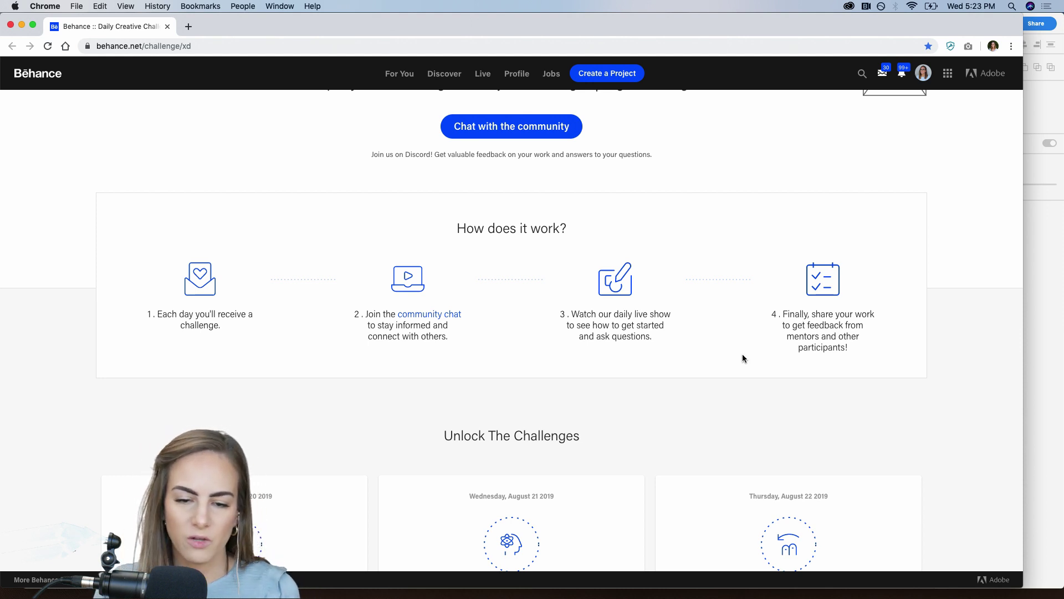
pyautogui.scroll(-4, 743, 355)
pyautogui.scroll(-2, 743, 358)
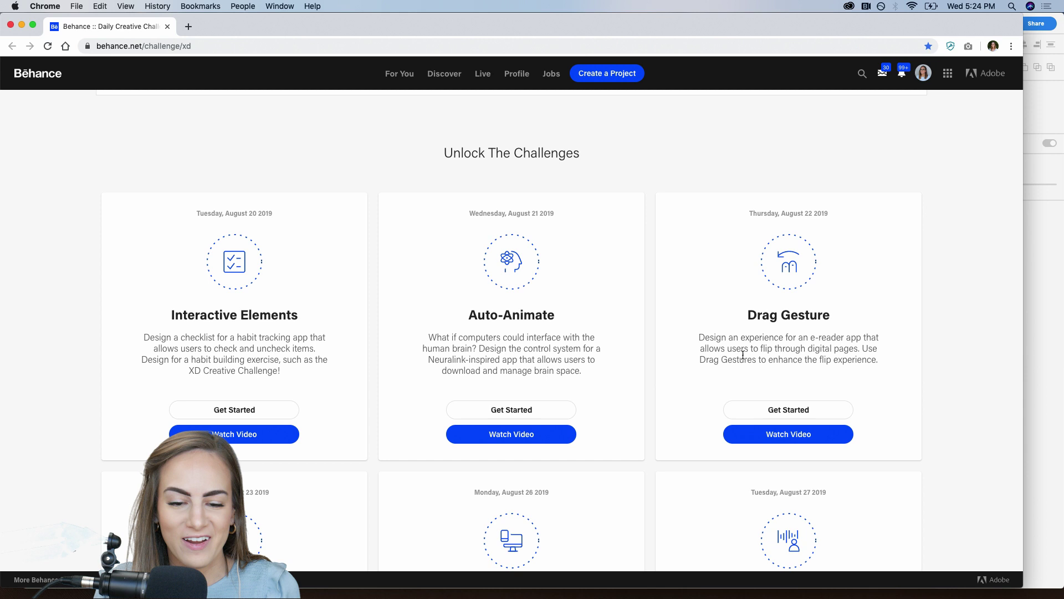
# Scroll through all nine challenge cards down to Next Steps, then back up the page.
pyautogui.scroll(-1, 743, 355)
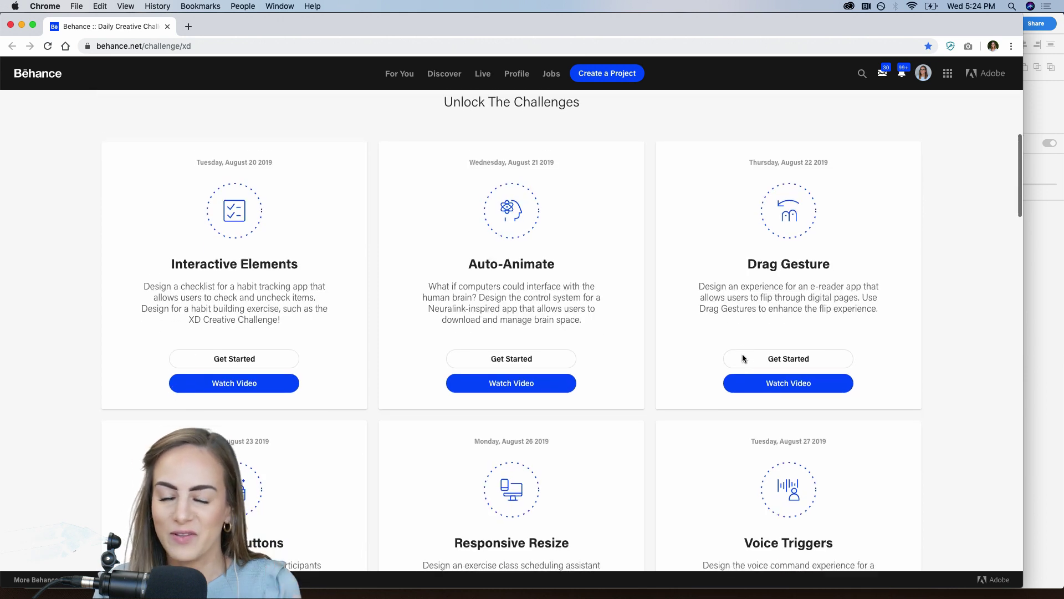
pyautogui.scroll(-1, 744, 359)
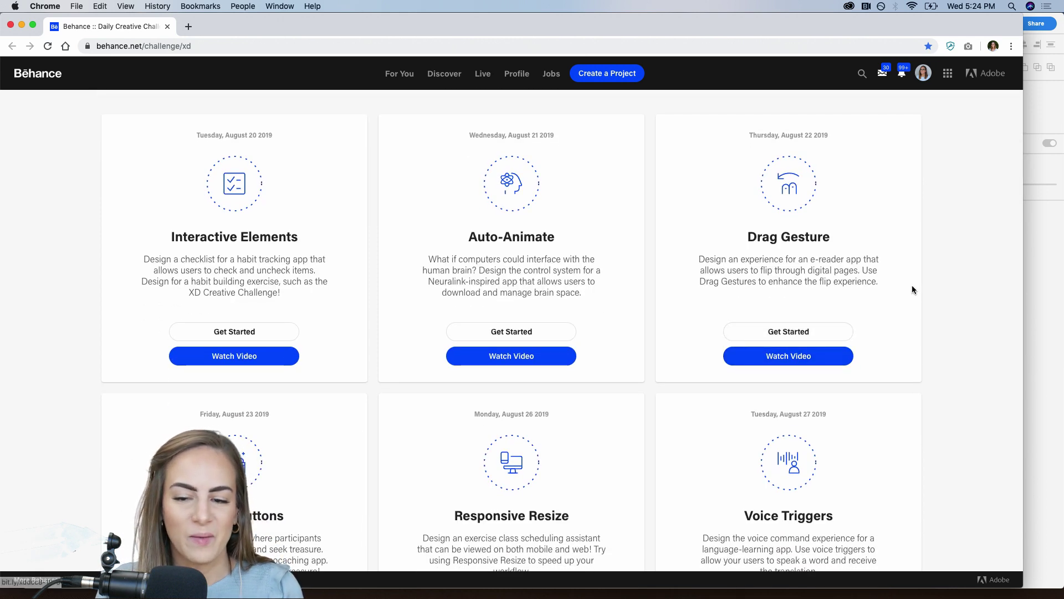
pyautogui.scroll(-1, 913, 289)
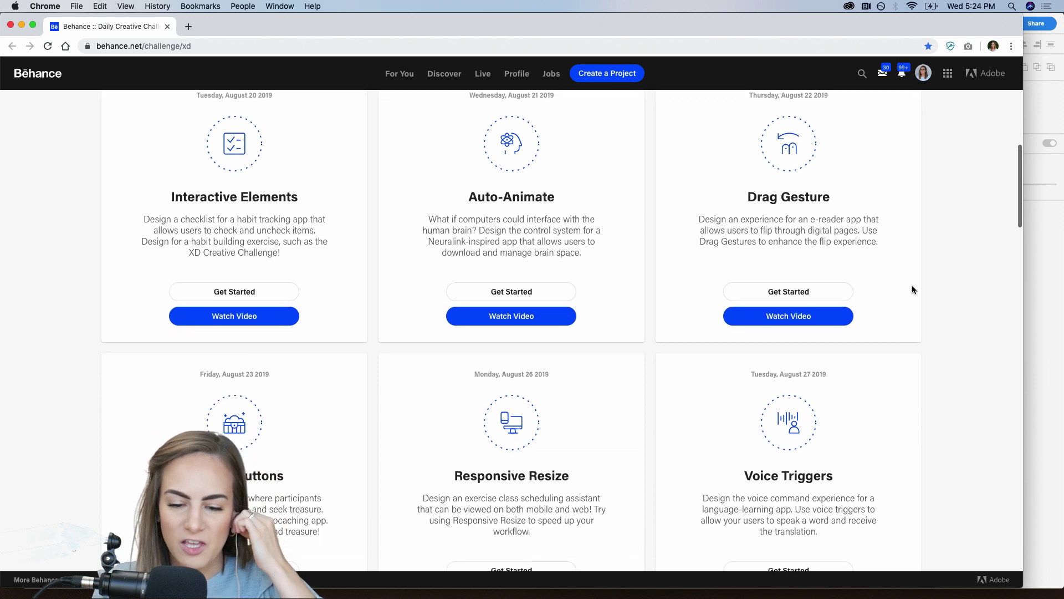
pyautogui.scroll(-7, 913, 289)
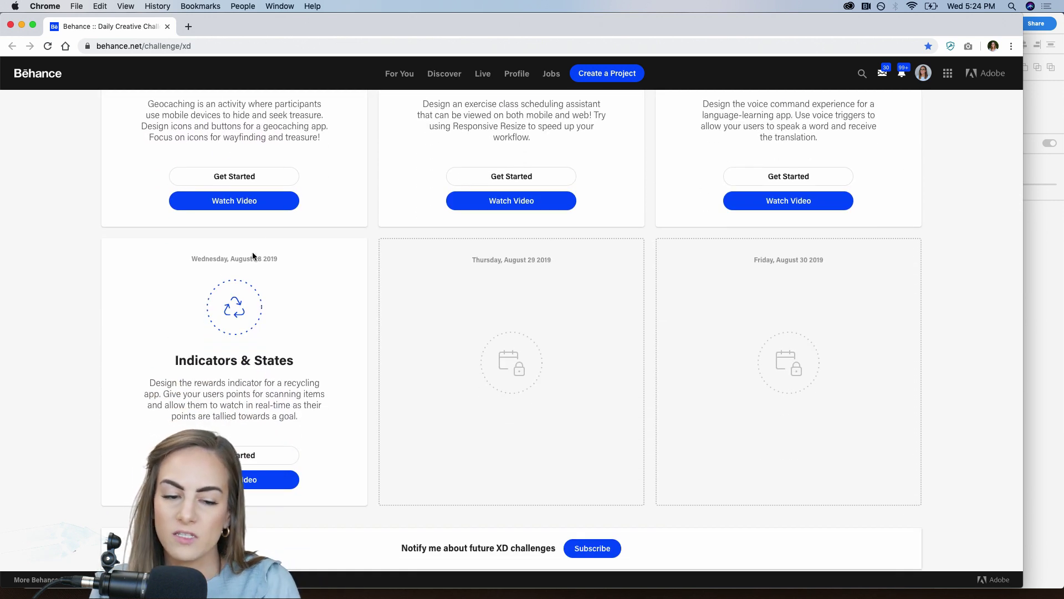
pyautogui.scroll(-1, 247, 284)
pyautogui.scroll(-1, 248, 283)
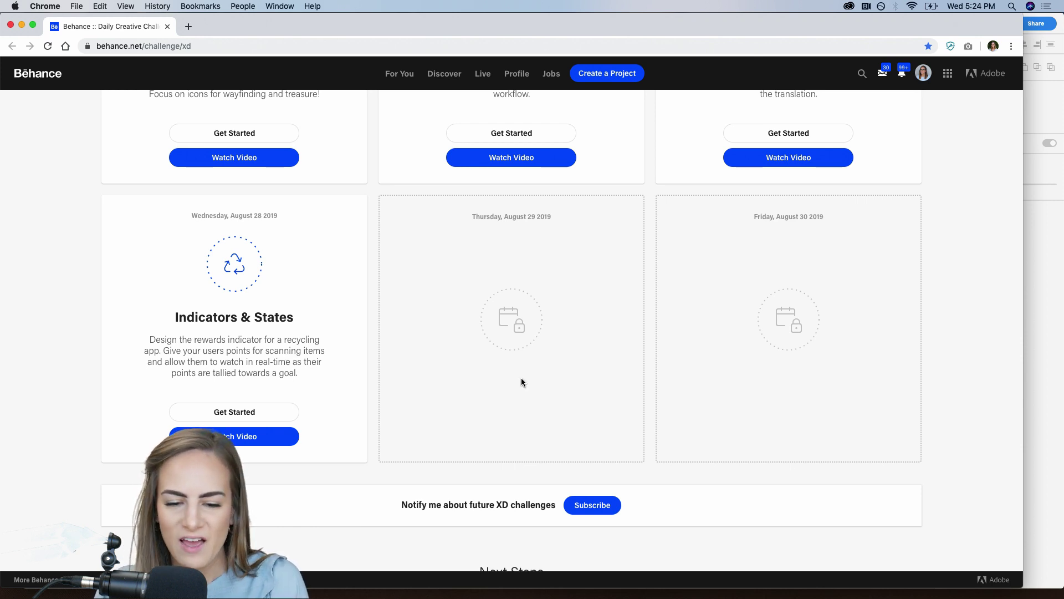
pyautogui.scroll(-5, 554, 371)
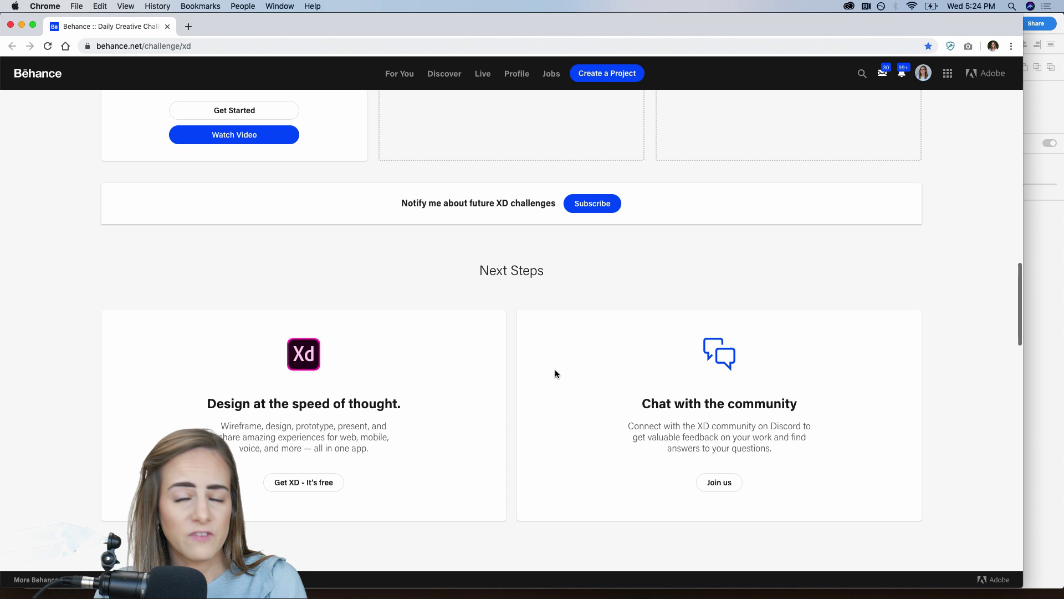
pyautogui.scroll(-1, 555, 374)
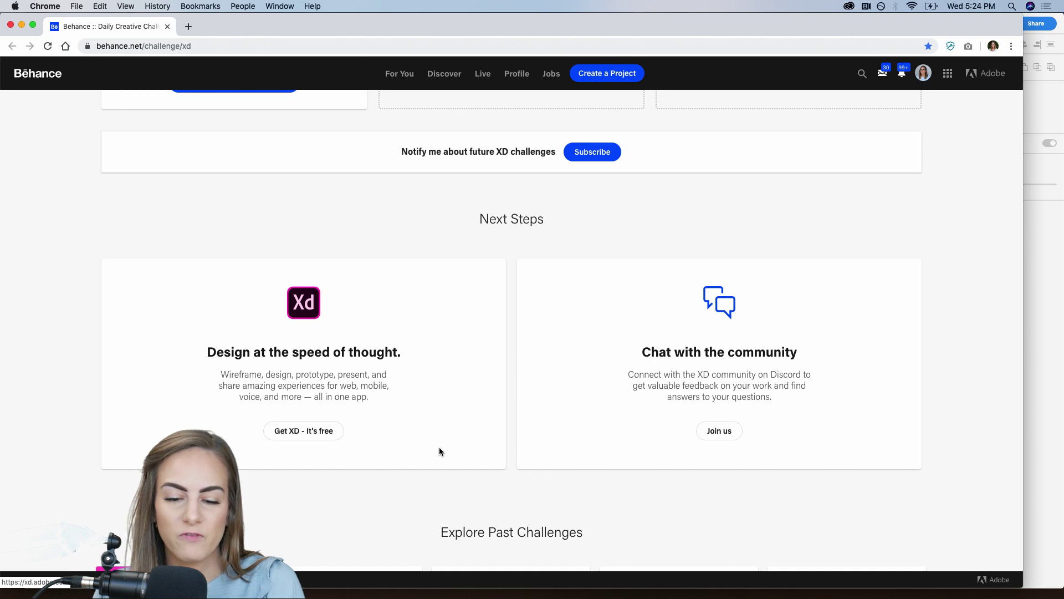
pyautogui.scroll(-1, 439, 447)
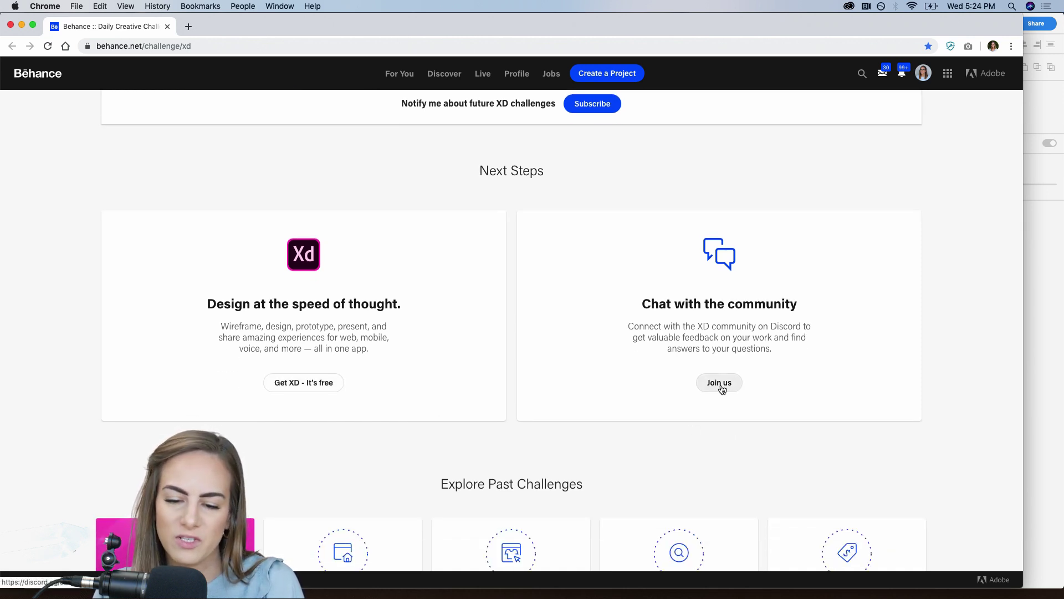
pyautogui.scroll(15, 722, 390)
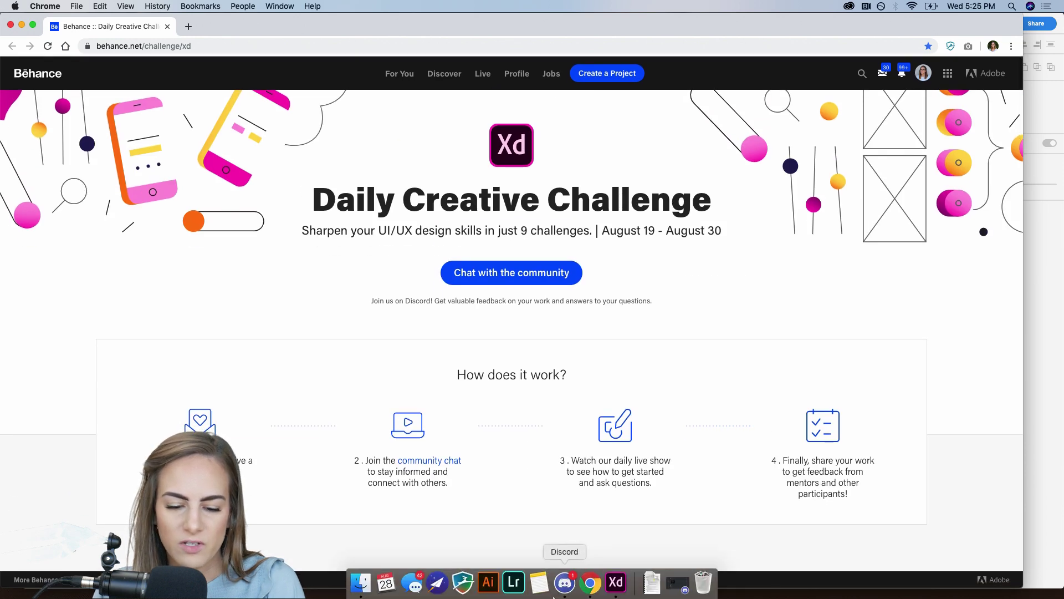
pyautogui.click(561, 595)
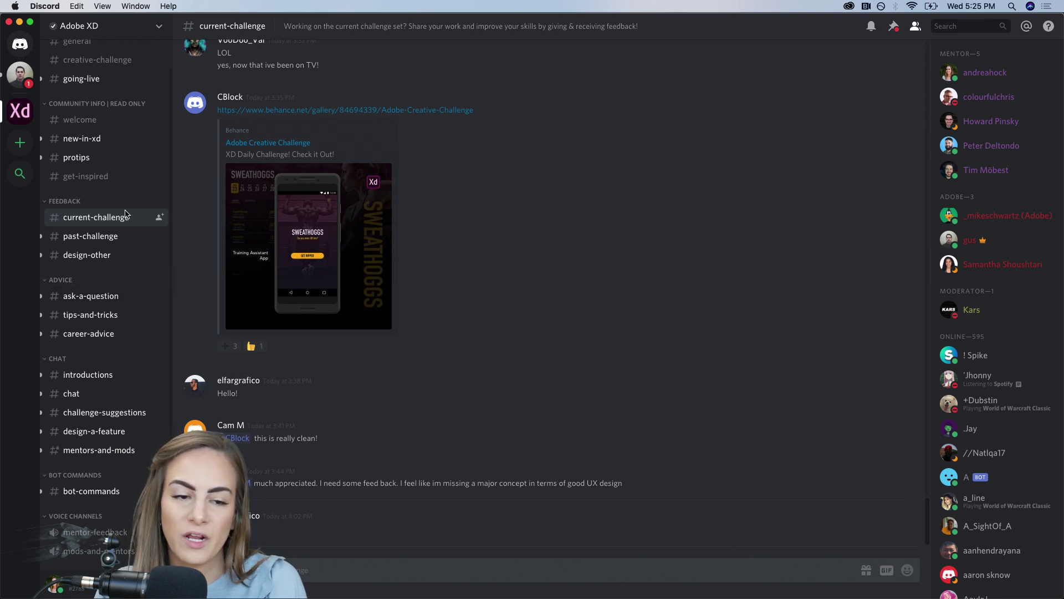
pyautogui.scroll(2, 125, 214)
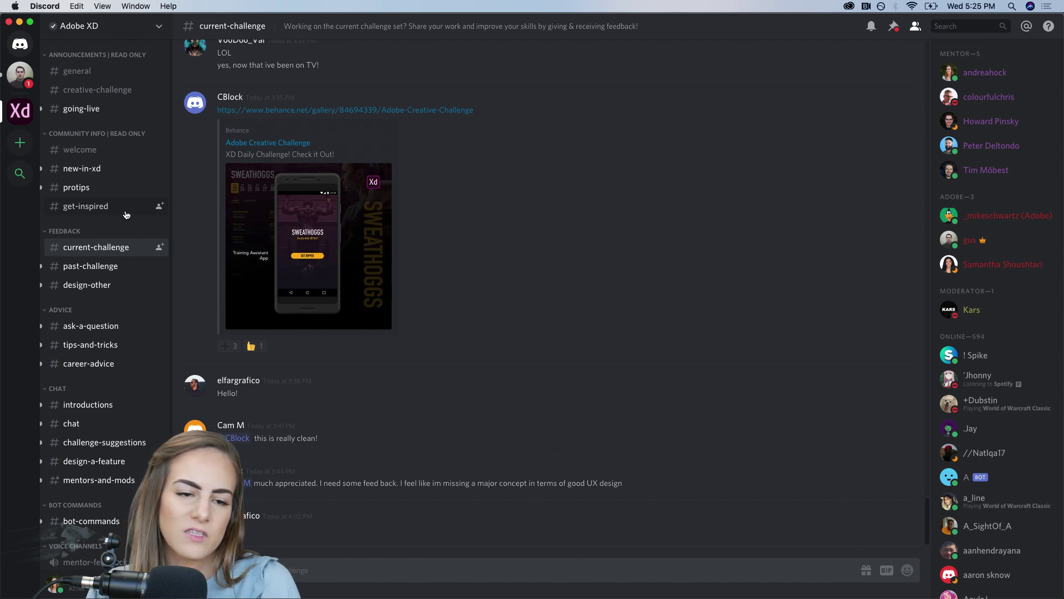
pyautogui.click(115, 90)
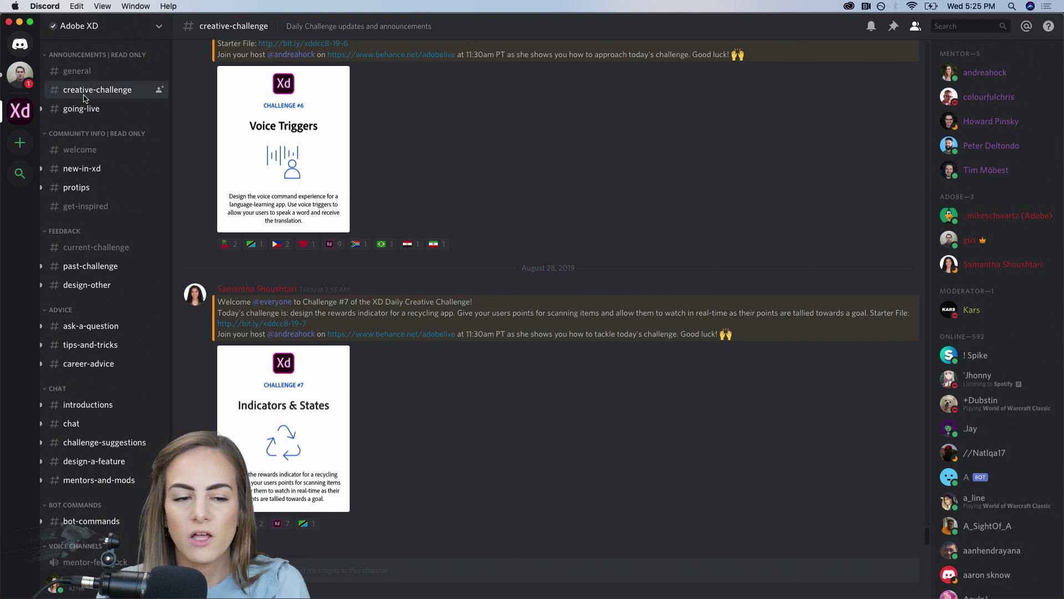
pyautogui.click(83, 109)
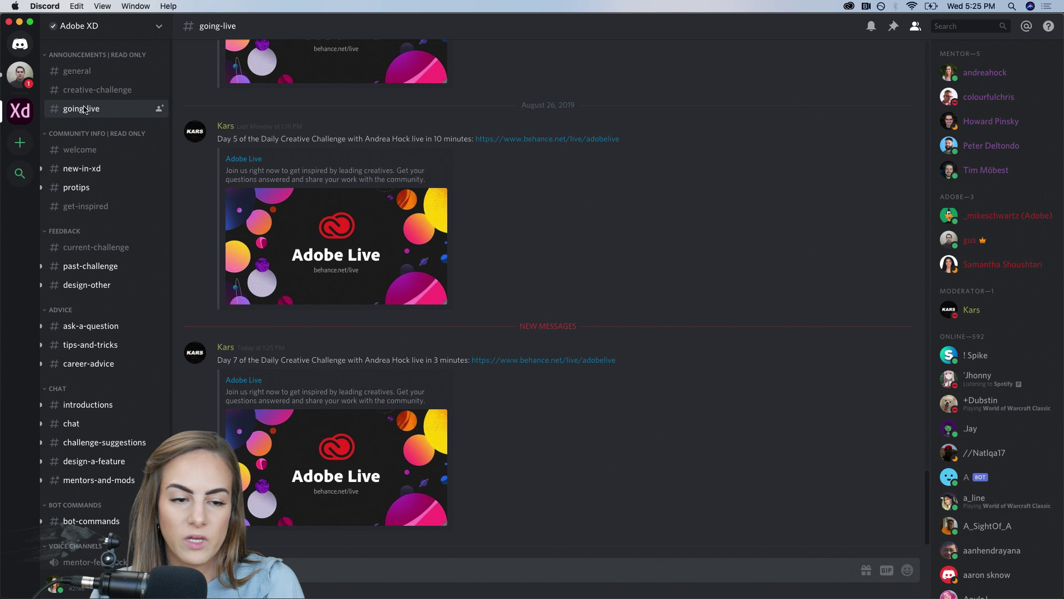
pyautogui.click(95, 251)
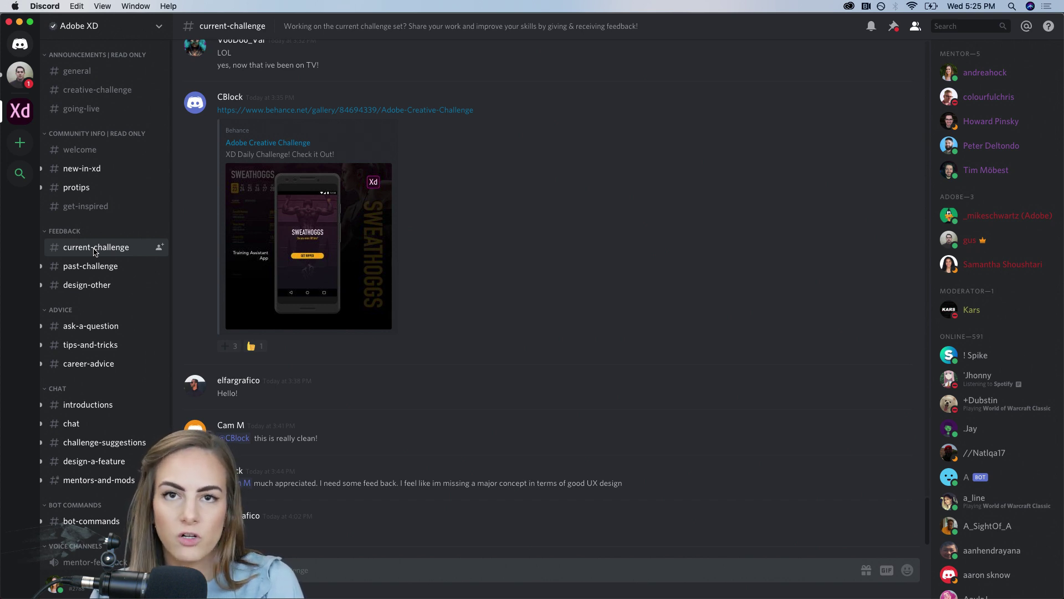
pyautogui.click(93, 265)
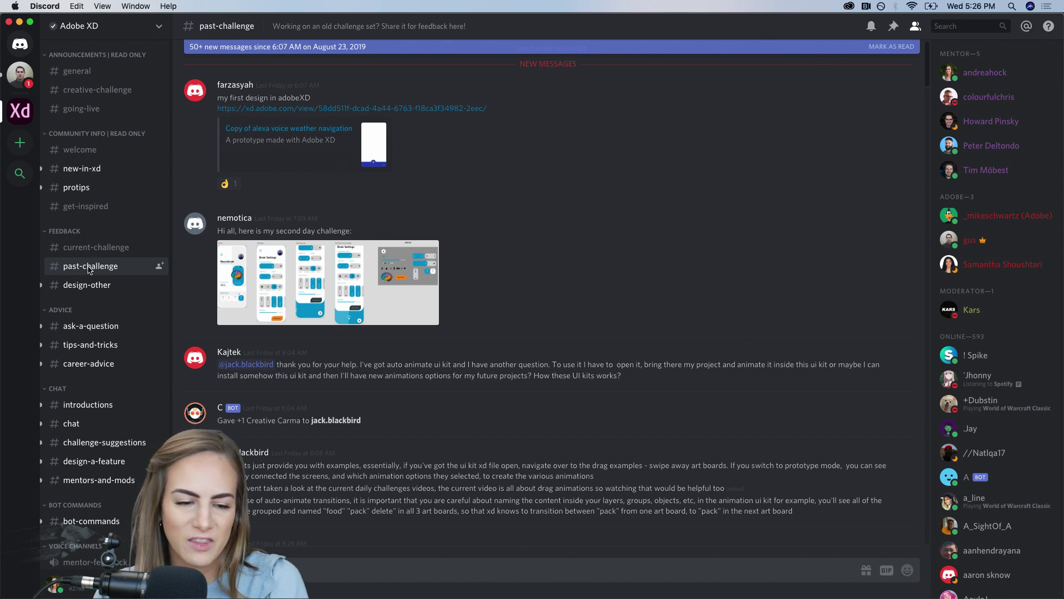
pyautogui.click(89, 286)
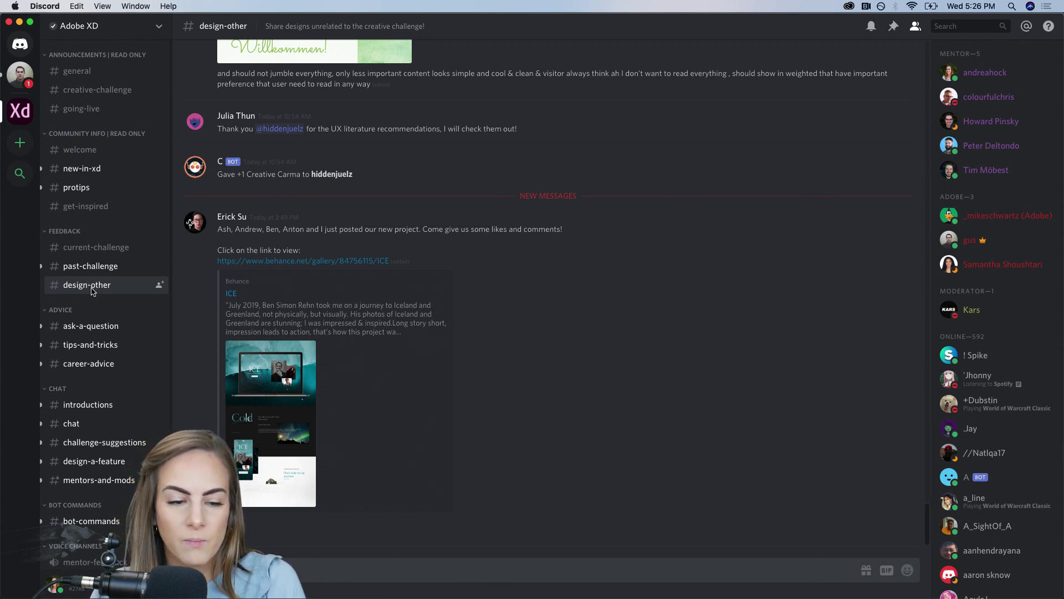
pyautogui.click(90, 404)
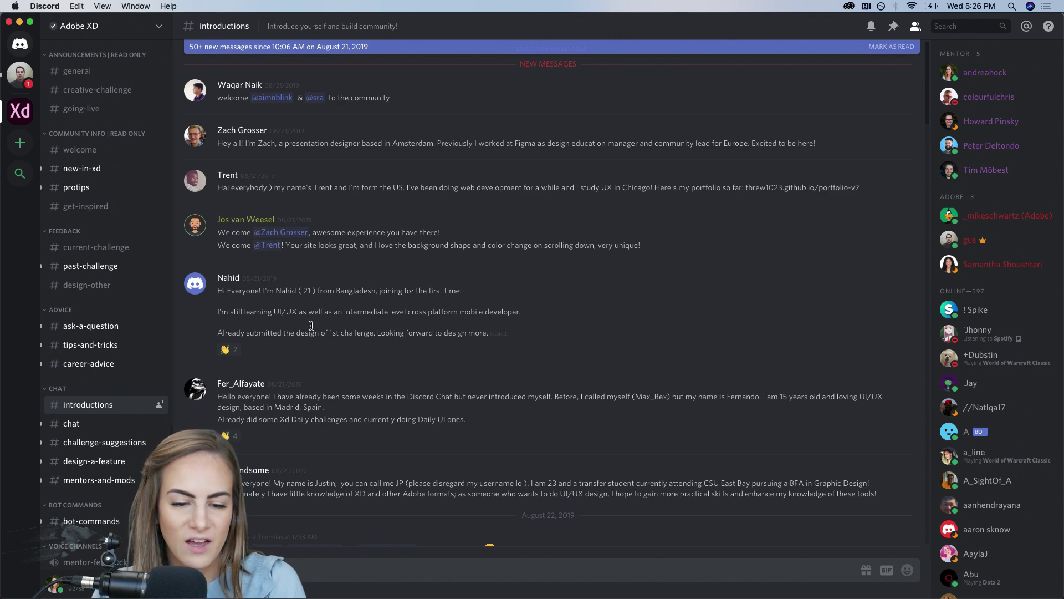
pyautogui.scroll(-15, 402, 299)
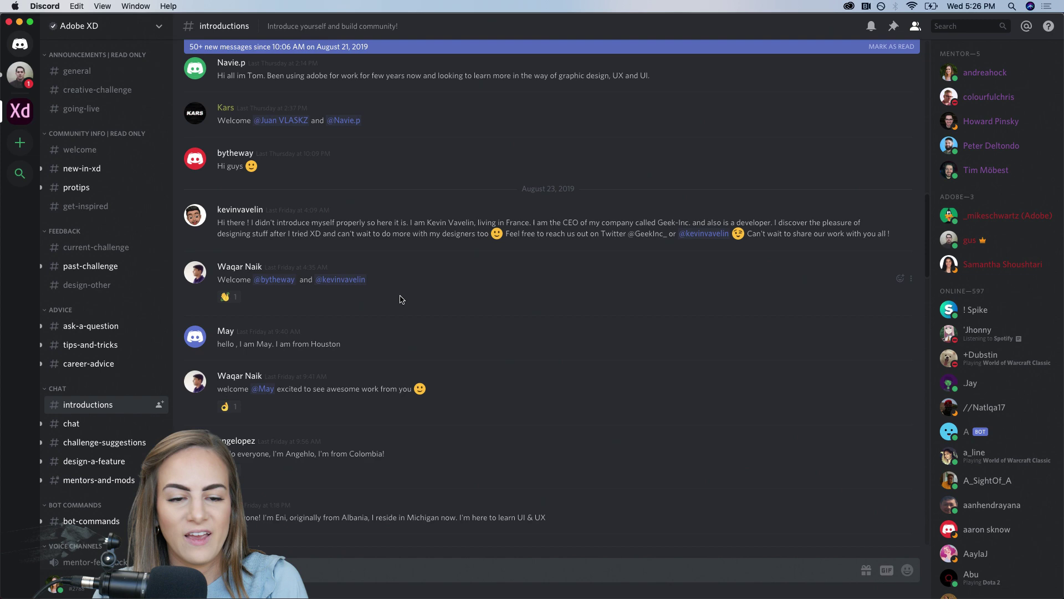
pyautogui.click(19, 22)
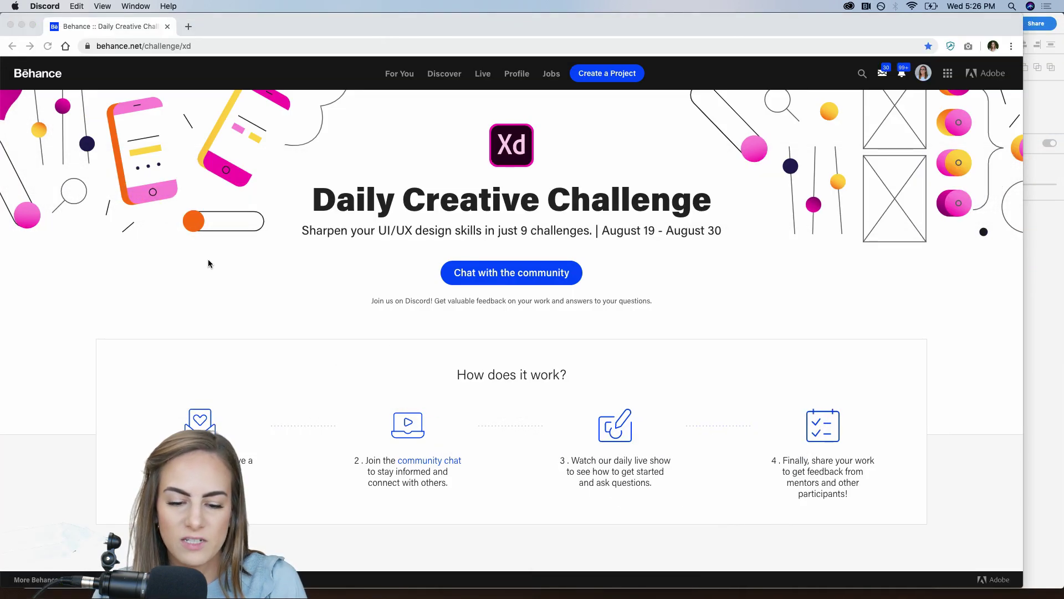
# Open the Indicators & States challenge's starter files, then close the Dropbox page.
pyautogui.scroll(-15, 427, 422)
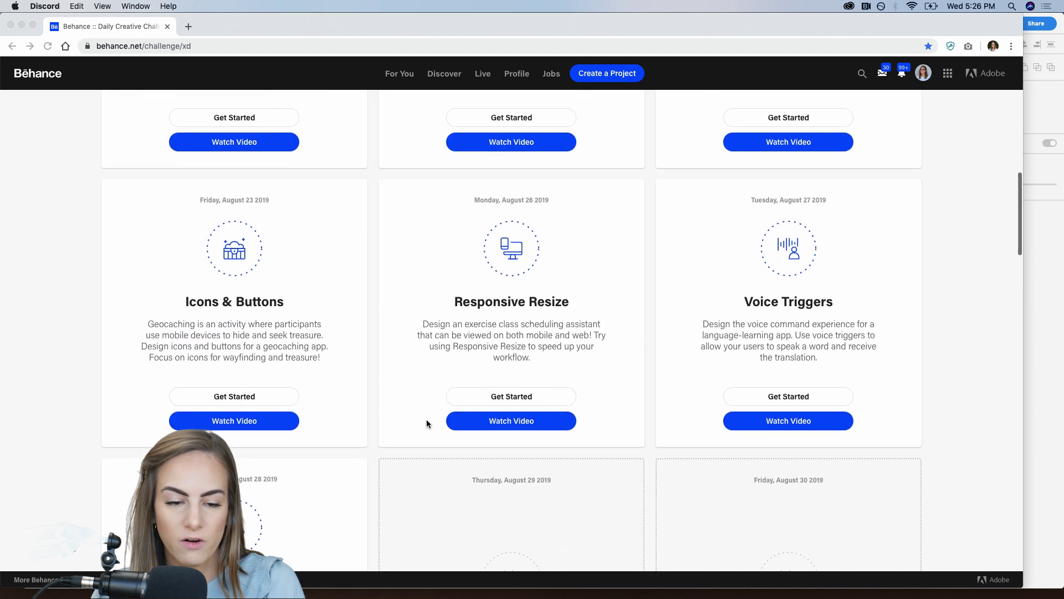
pyautogui.scroll(-5, 427, 423)
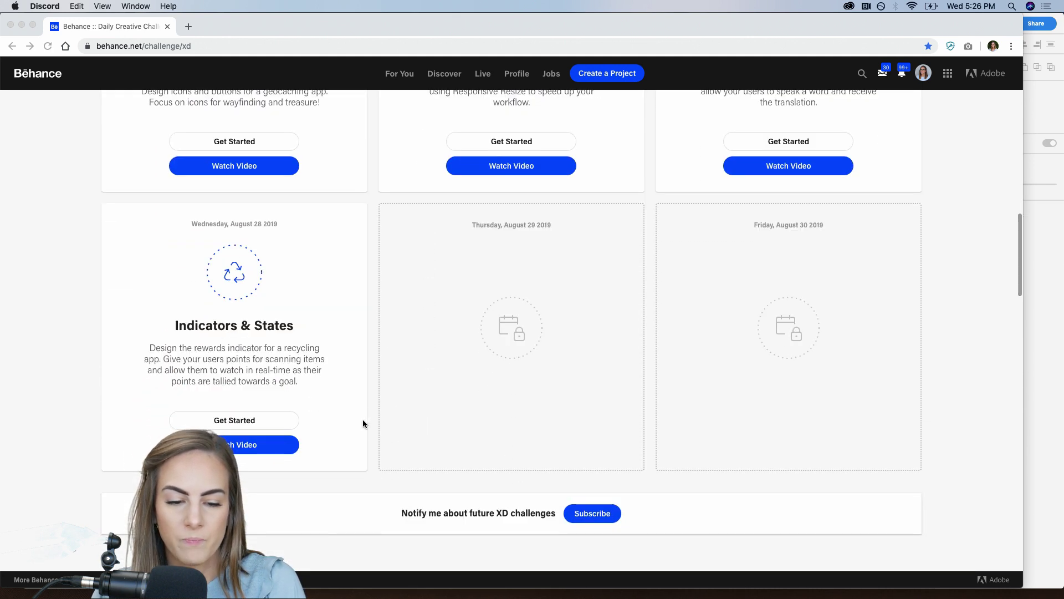
pyautogui.click(256, 421)
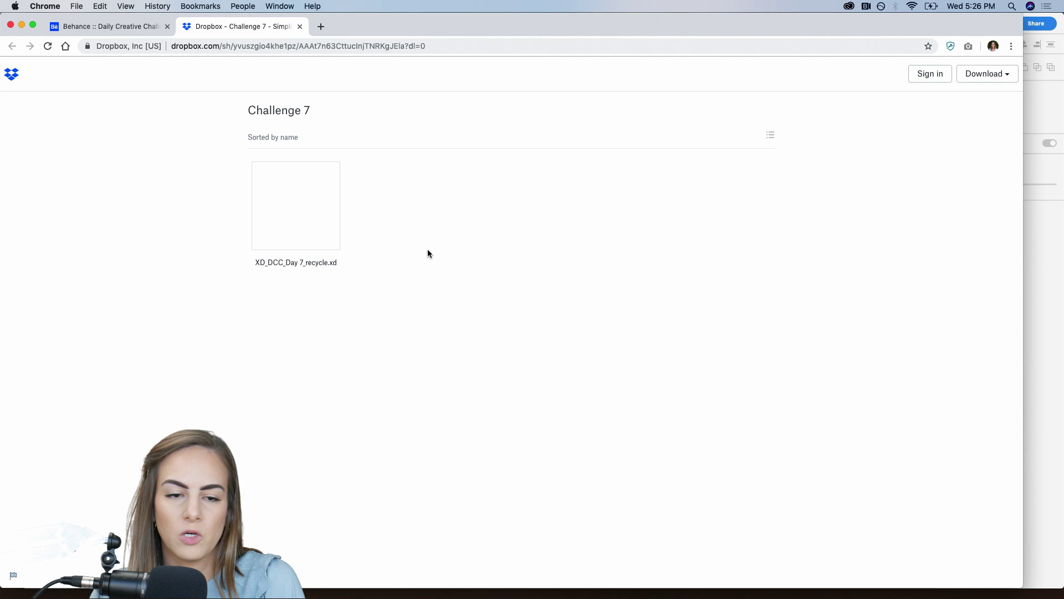
pyautogui.click(300, 27)
# Switch to Adobe XD and stretch its window to the screen's left edge.
pyautogui.press('super+Tab')
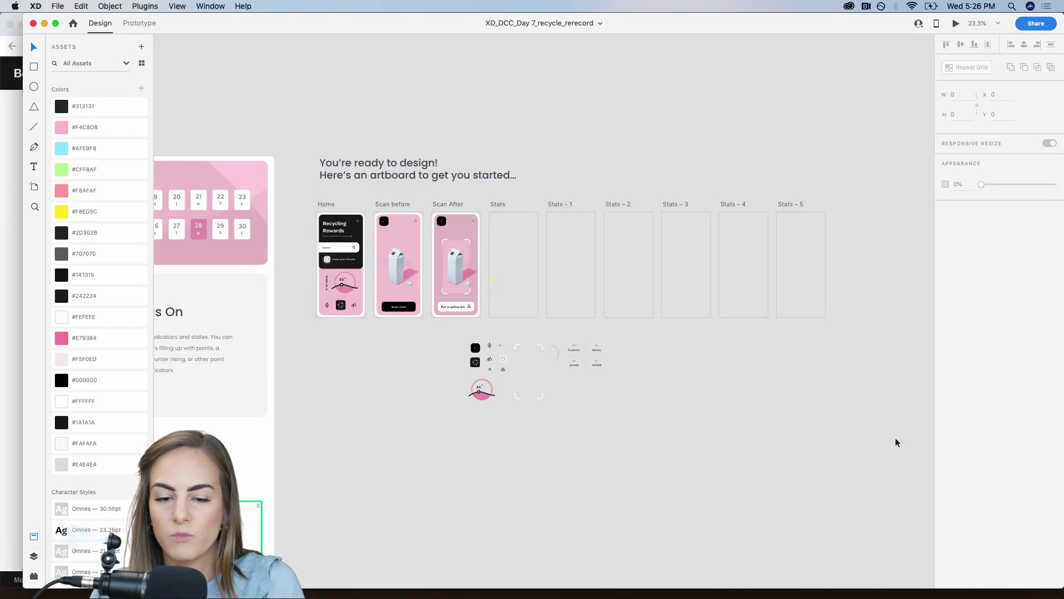
pyautogui.hscroll(-10, 622, 421)
pyautogui.scroll(-3, 621, 422)
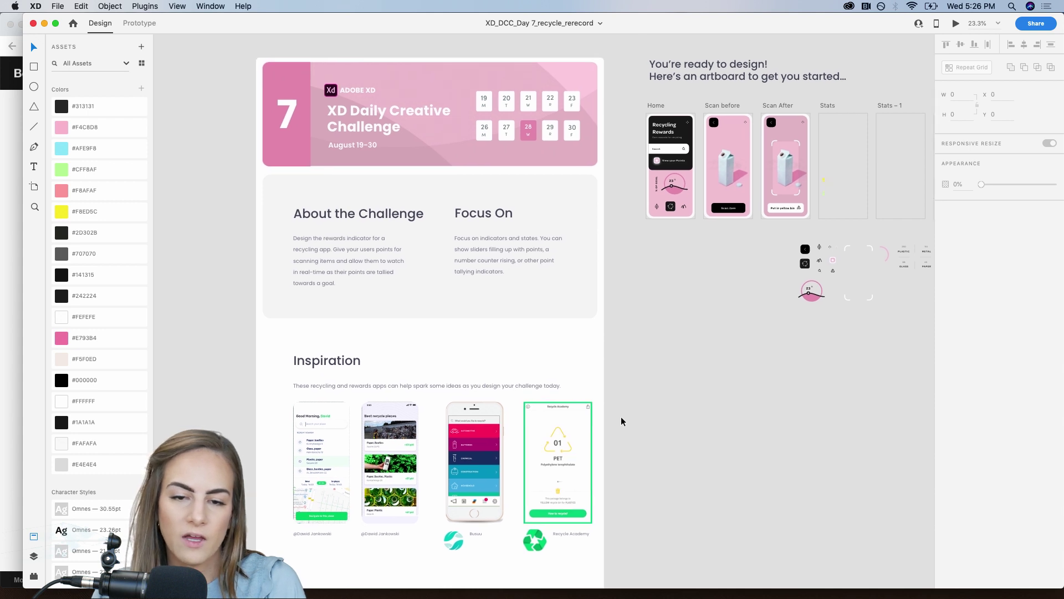
pyautogui.scroll(3, 621, 421)
pyautogui.hscroll(-2, 622, 421)
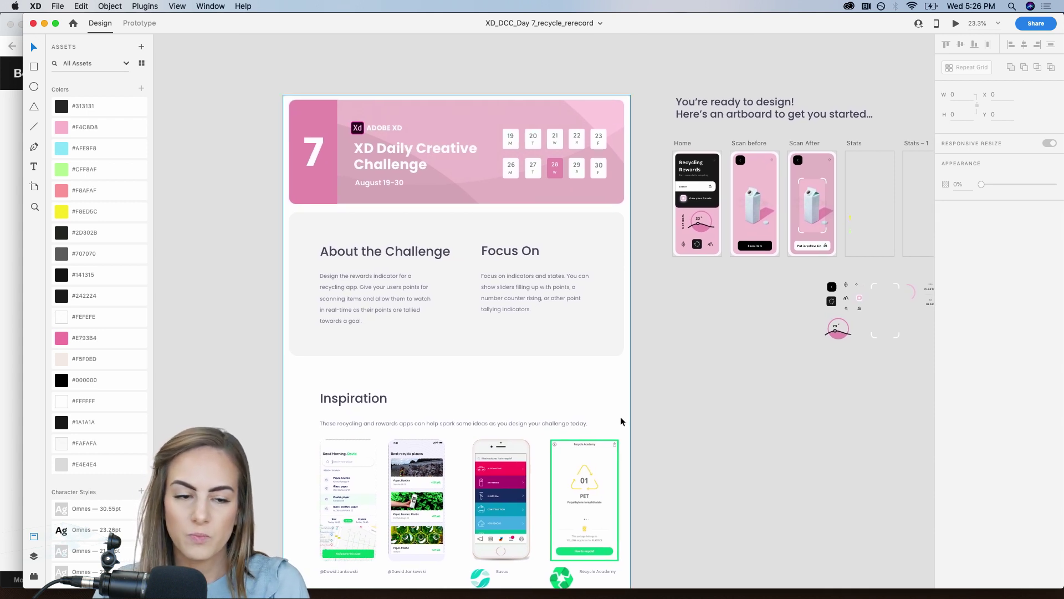
pyautogui.moveTo(24, 587); pyautogui.dragTo(2, 591)
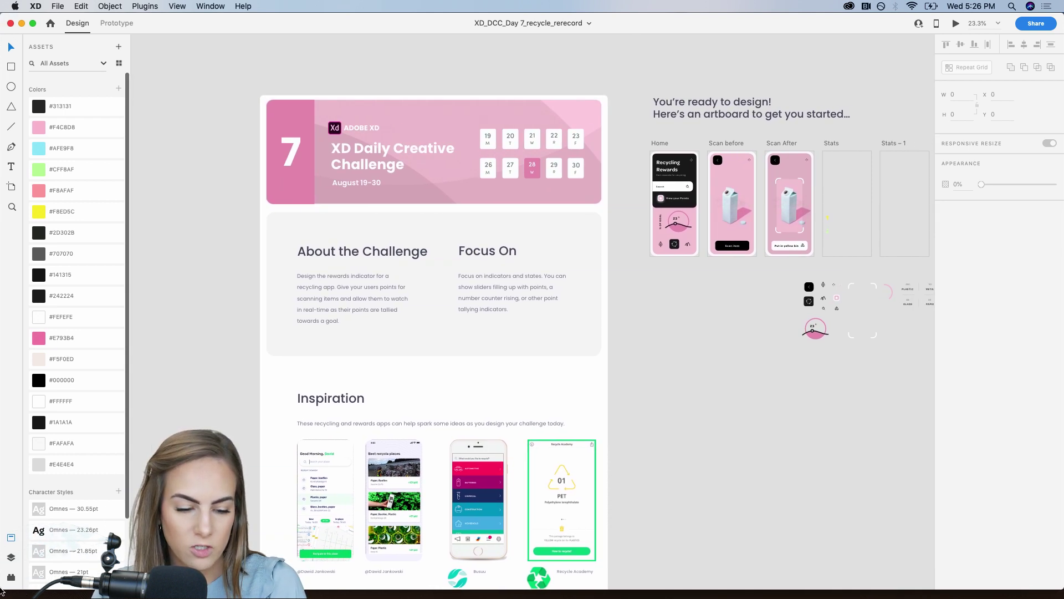
# Zoom into the brief artboard to read its About the Challenge and Focus On sections.
pyautogui.press('super+equal')
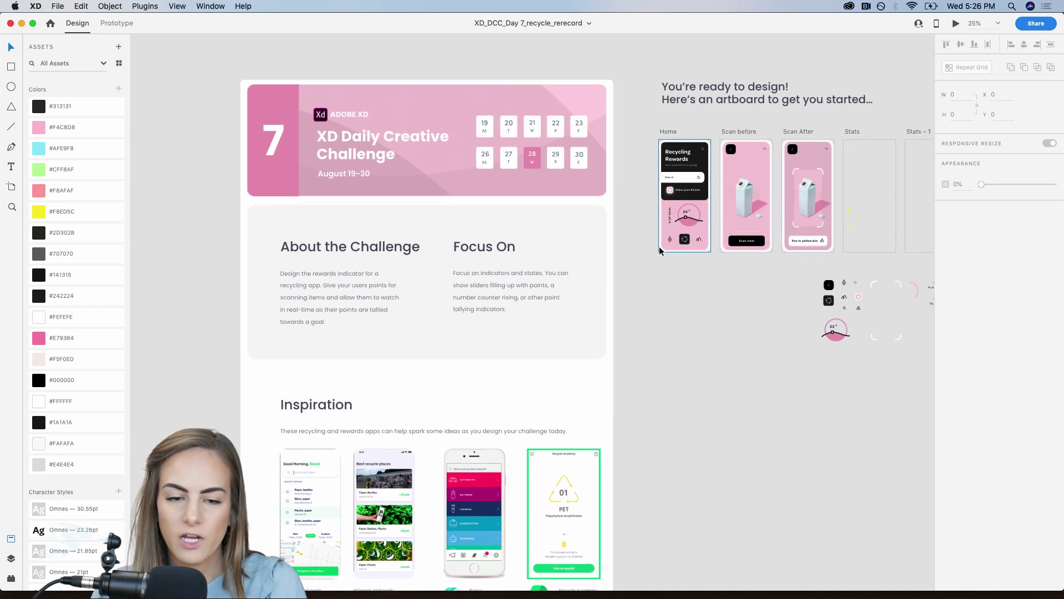
pyautogui.press('super+equal')
pyautogui.scroll(3, 660, 249)
pyautogui.hscroll(-2, 660, 249)
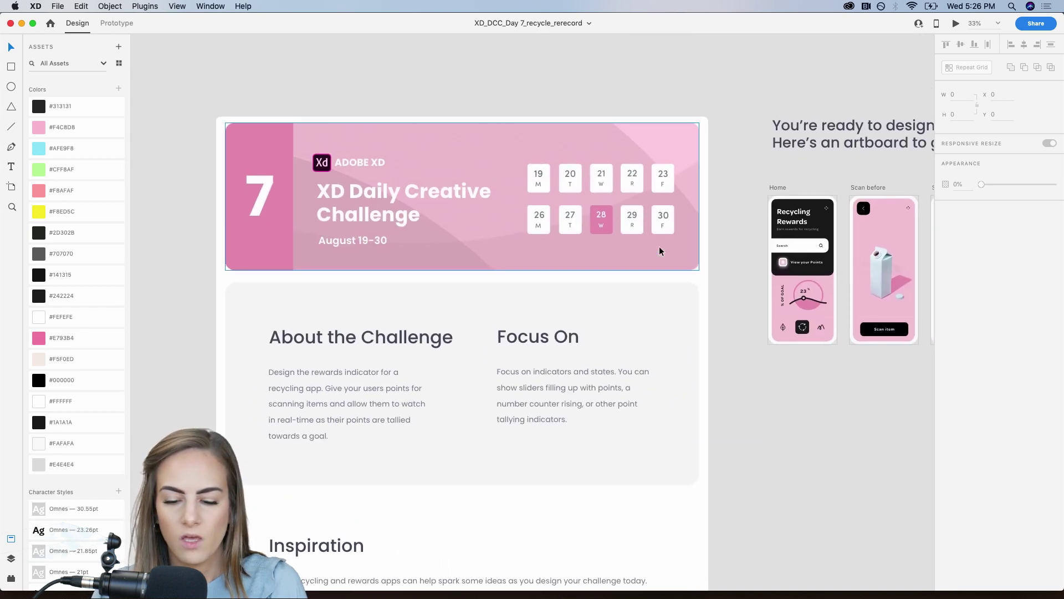
pyautogui.press('super+equal')
pyautogui.scroll(2, 660, 251)
pyautogui.hscroll(-2, 660, 251)
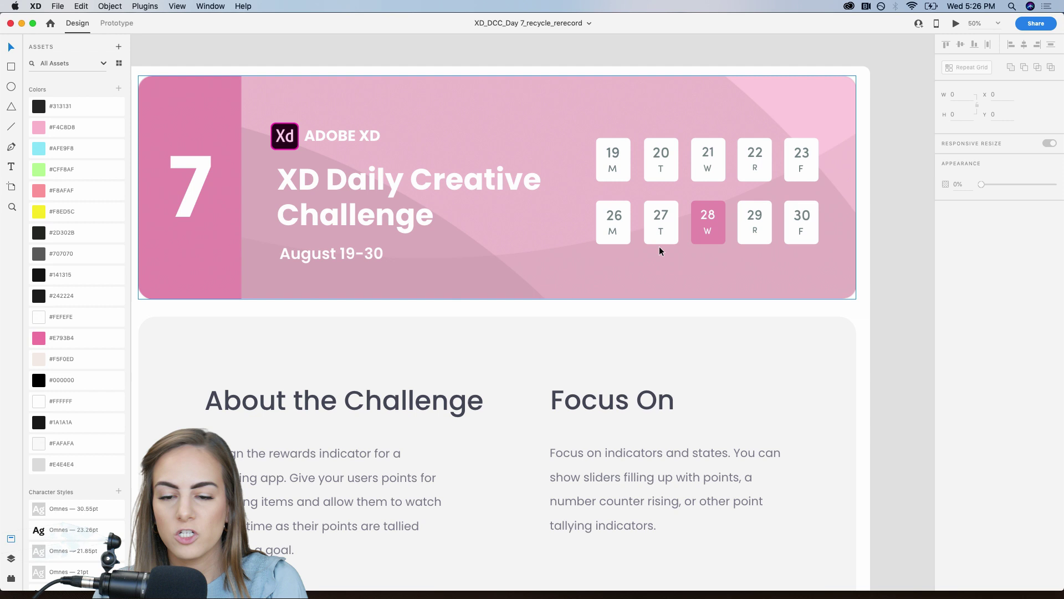
pyautogui.scroll(1, 659, 250)
pyautogui.hscroll(-2, 660, 251)
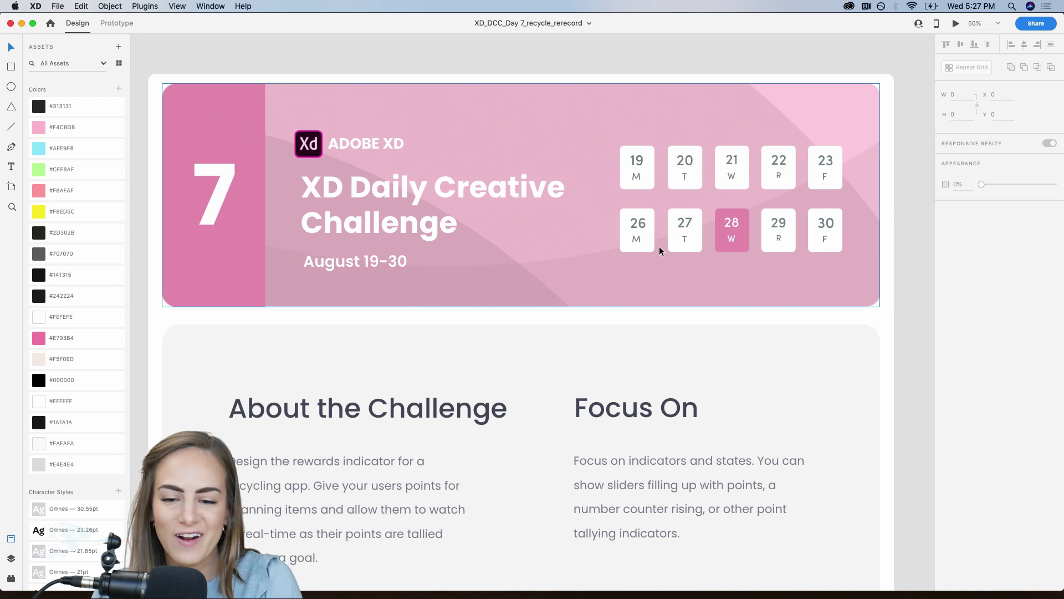
pyautogui.scroll(-5, 660, 251)
pyautogui.hscroll(-1, 660, 251)
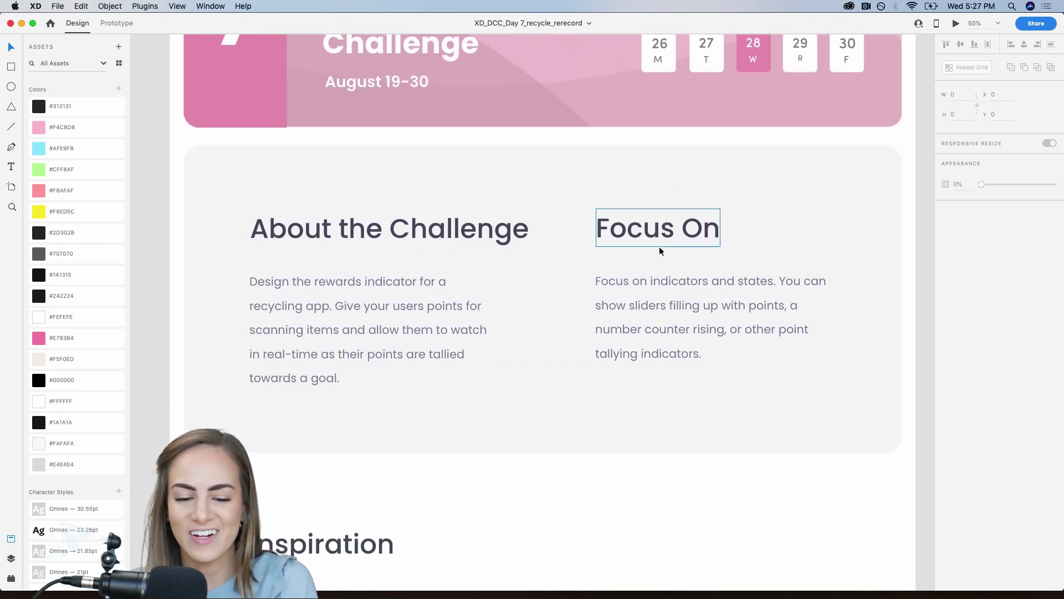
pyautogui.scroll(-1, 660, 251)
pyautogui.hscroll(-1, 660, 250)
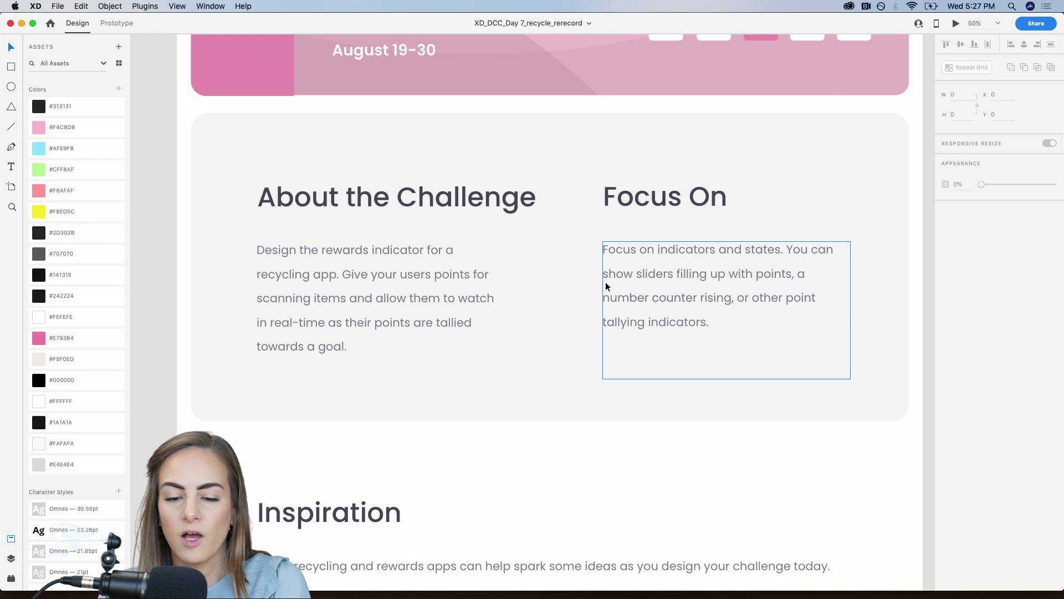
# Zoom in and pan across the brief's Inspiration app example screenshots.
pyautogui.scroll(-10, 606, 281)
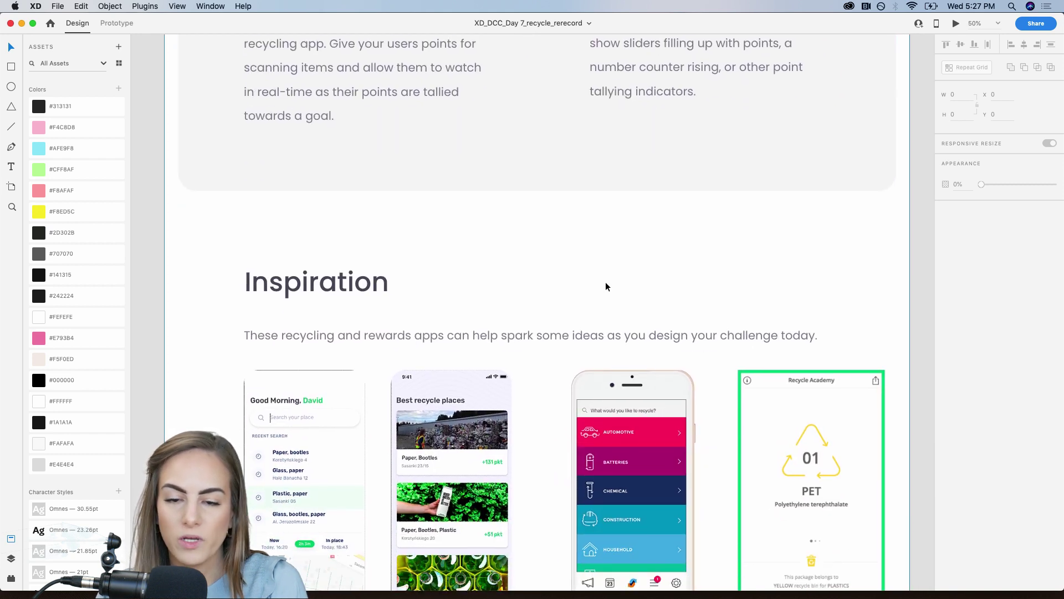
pyautogui.scroll(-4, 606, 282)
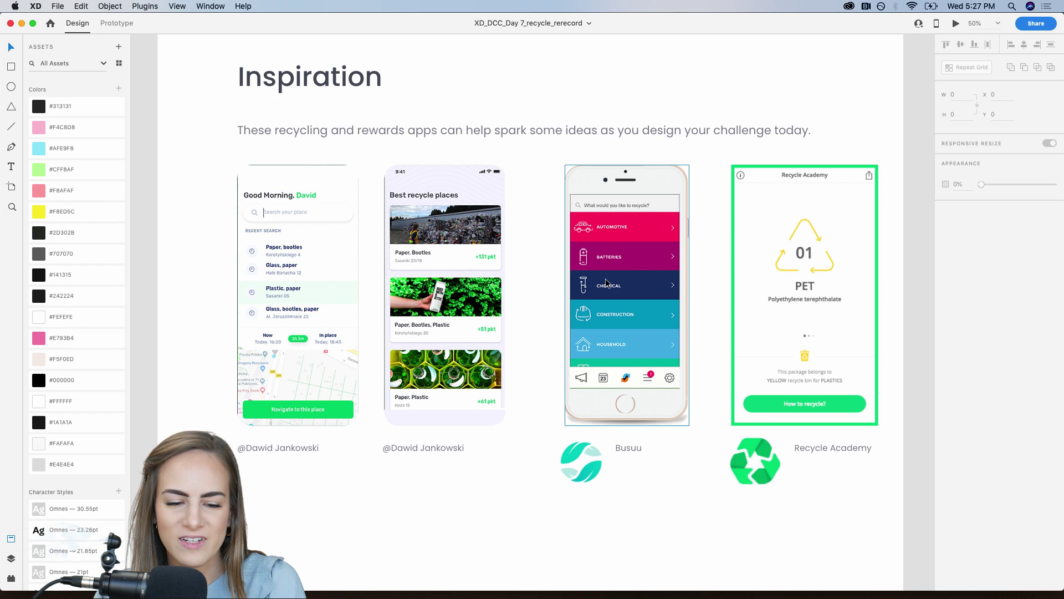
pyautogui.press('super+equal')
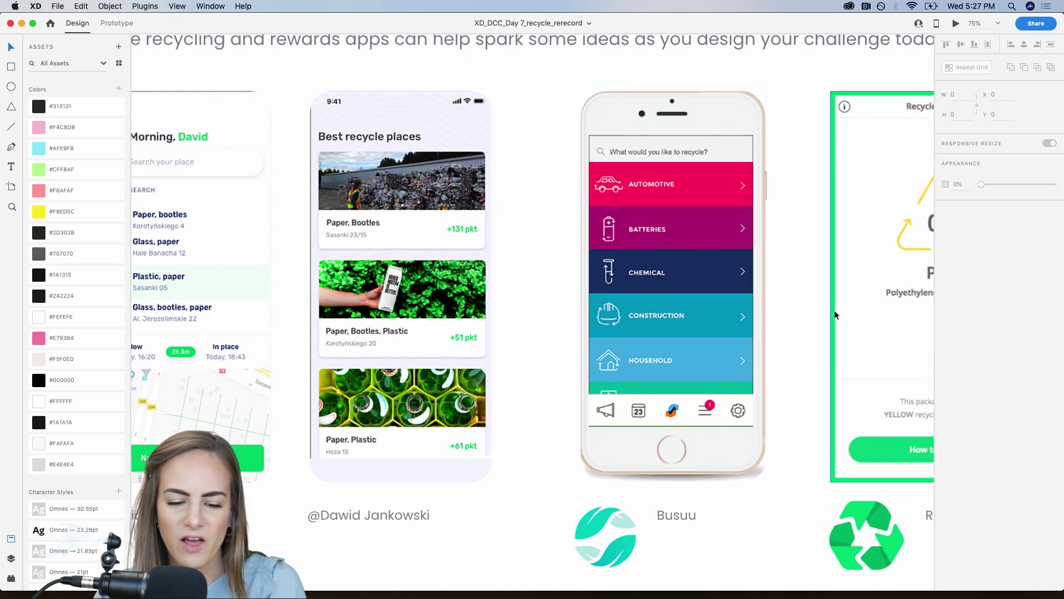
pyautogui.hscroll(-3, 396, 386)
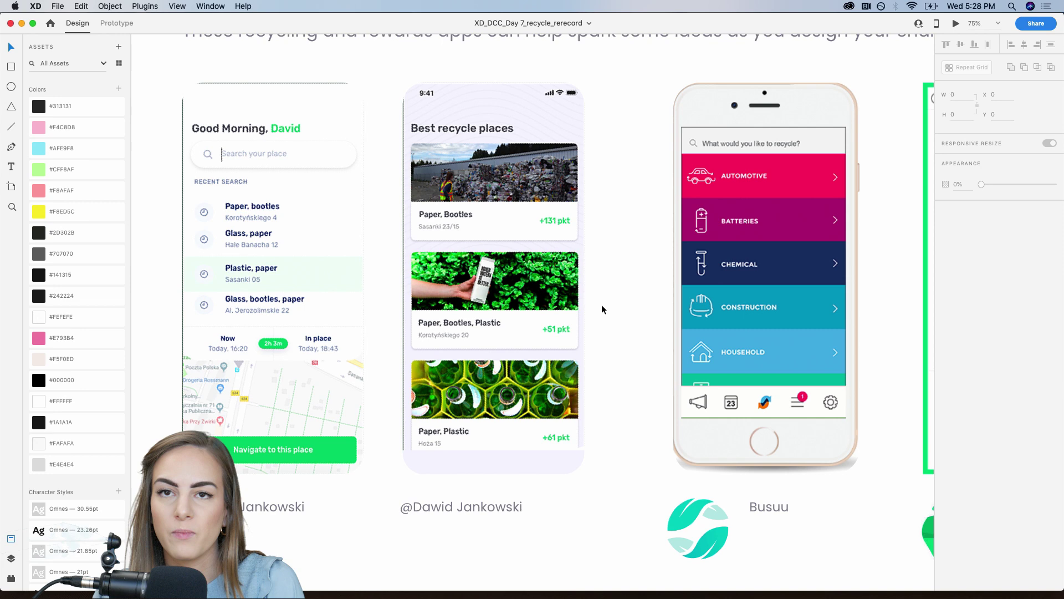
pyautogui.hscroll(6, 603, 308)
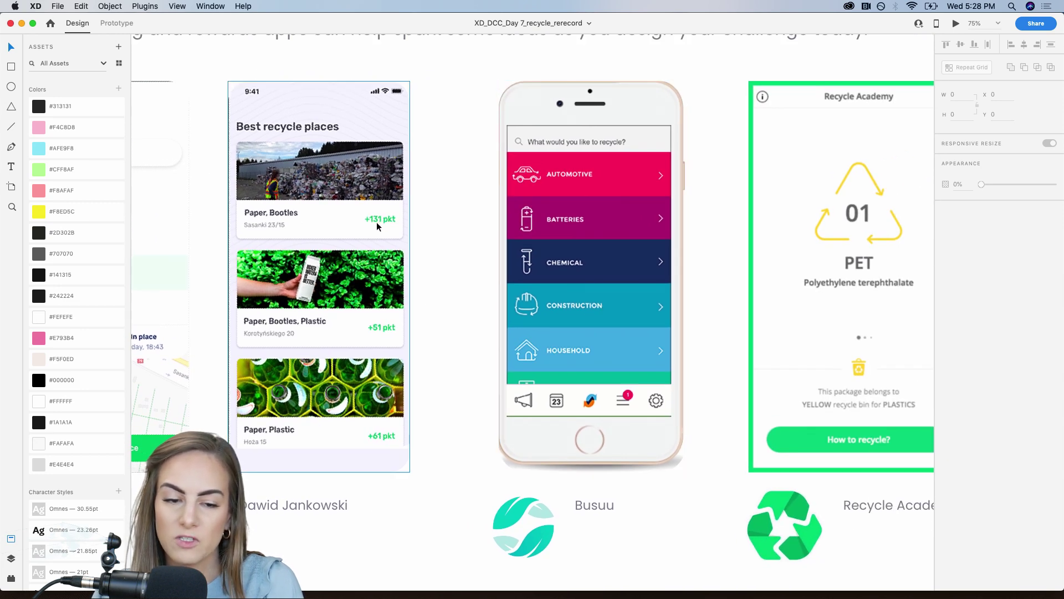
pyautogui.hscroll(4, 381, 222)
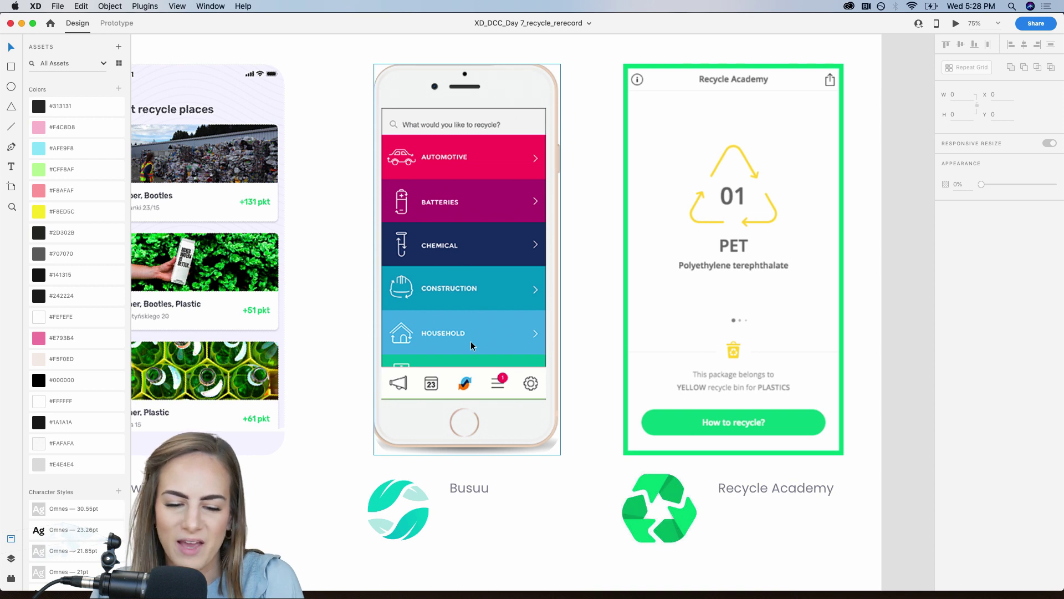
pyautogui.hscroll(8, 470, 341)
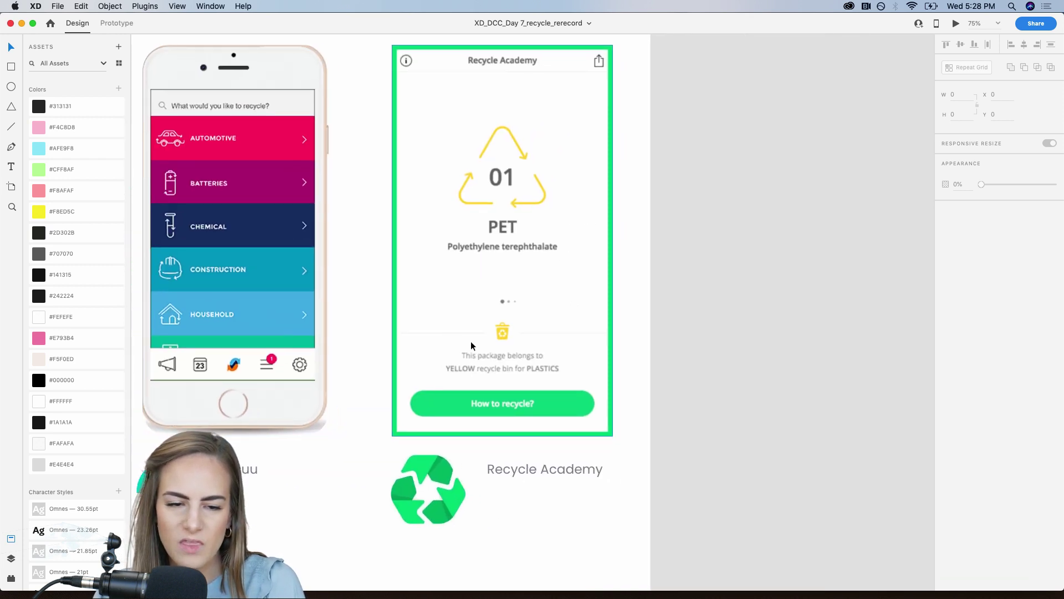
pyautogui.hscroll(1, 471, 341)
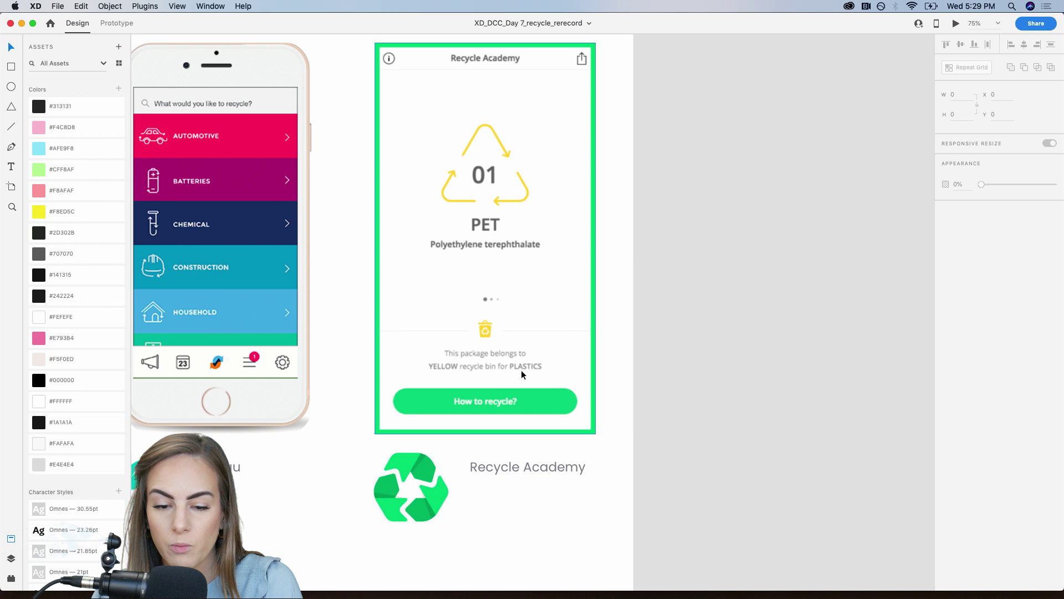
# Scroll down to the Resources list of icon, photo, mockup, tutorial and font links.
pyautogui.scroll(-10, 522, 371)
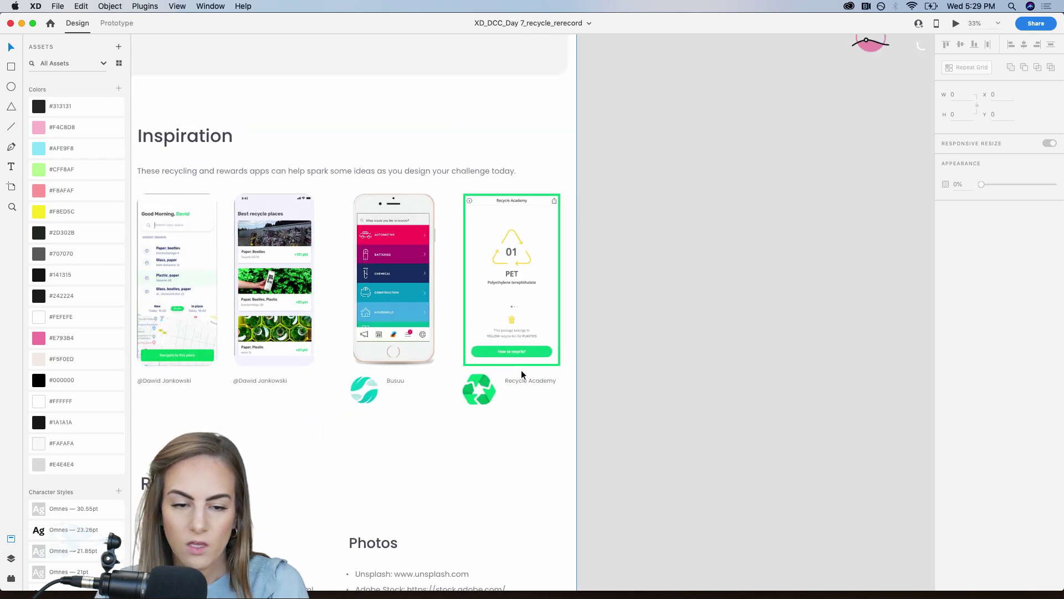
pyautogui.scroll(-2, 521, 371)
pyautogui.hscroll(-1, 521, 371)
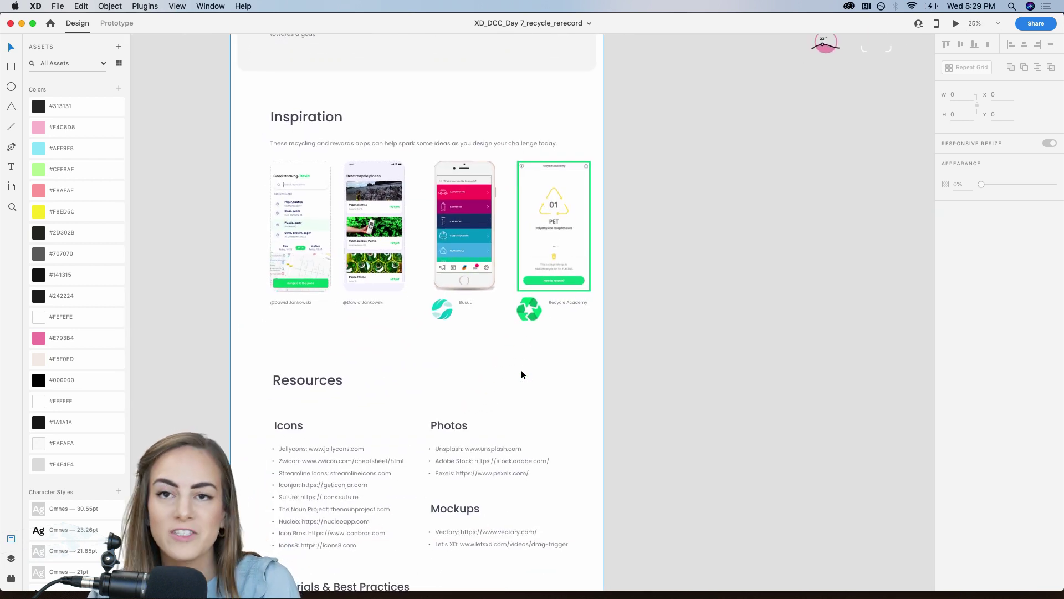
pyautogui.scroll(-8, 521, 375)
pyautogui.hscroll(-1, 522, 375)
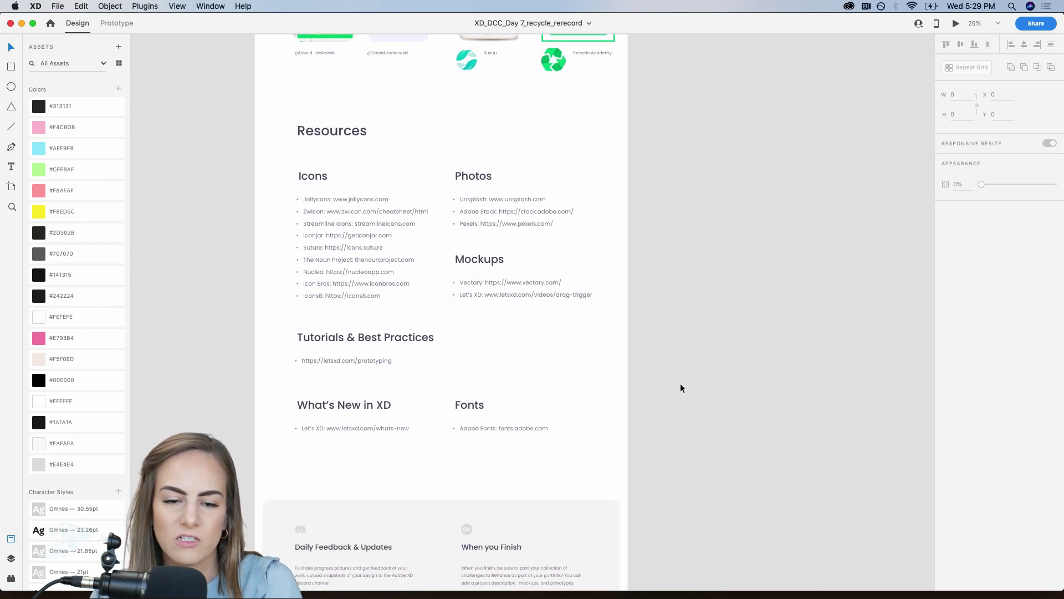
pyautogui.scroll(20, 680, 384)
pyautogui.hscroll(10, 680, 383)
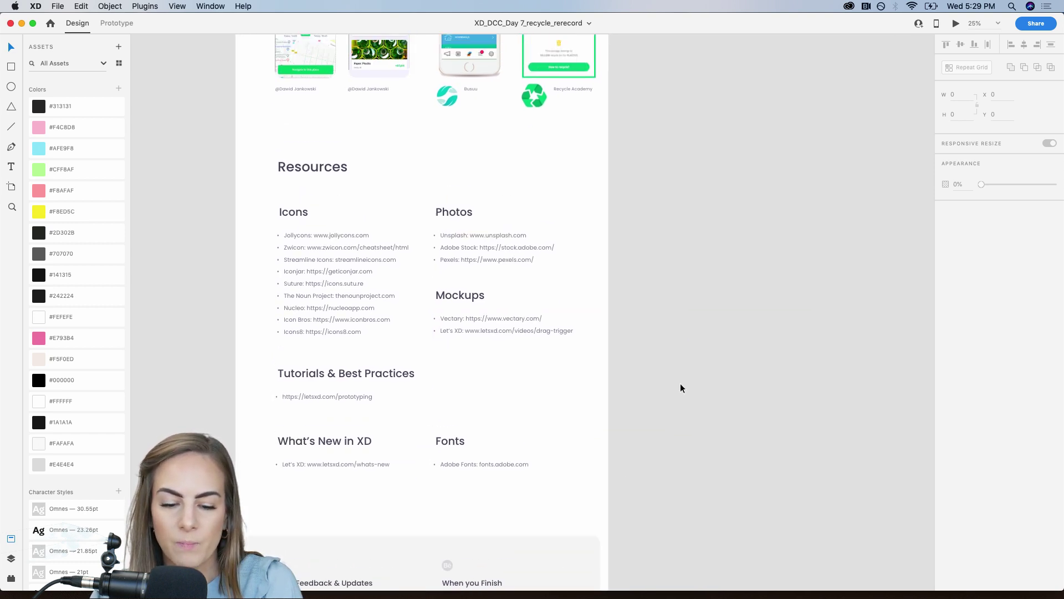
# Marquee-select the stray yellow and green dots on the Stats artboard and delete them.
pyautogui.scroll(5, 680, 384)
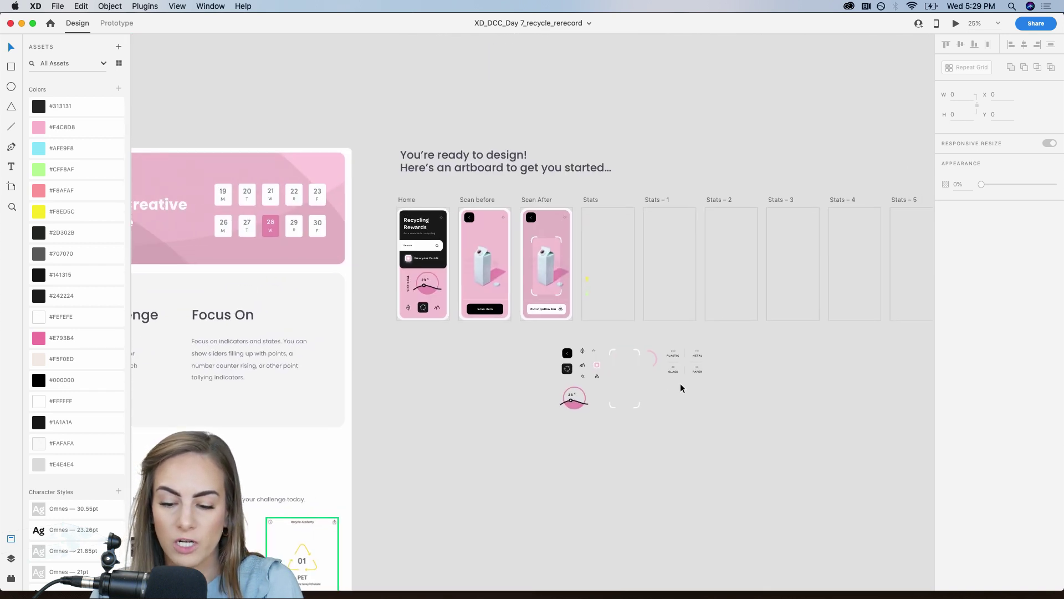
pyautogui.hscroll(3, 680, 384)
pyautogui.scroll(2, 627, 372)
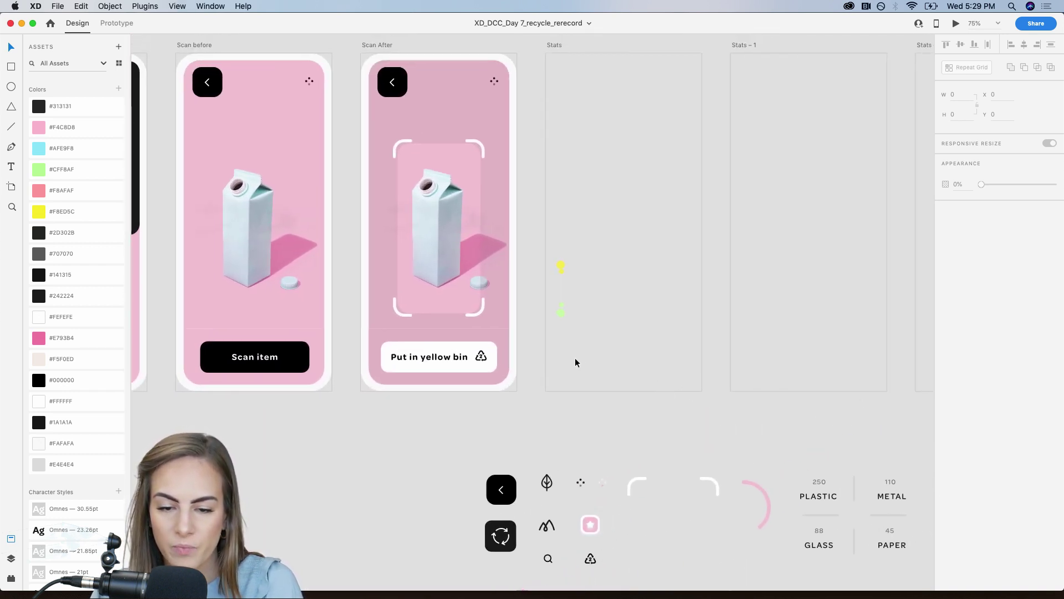
pyautogui.moveTo(534, 353); pyautogui.dragTo(571, 253)
pyautogui.press('Delete')
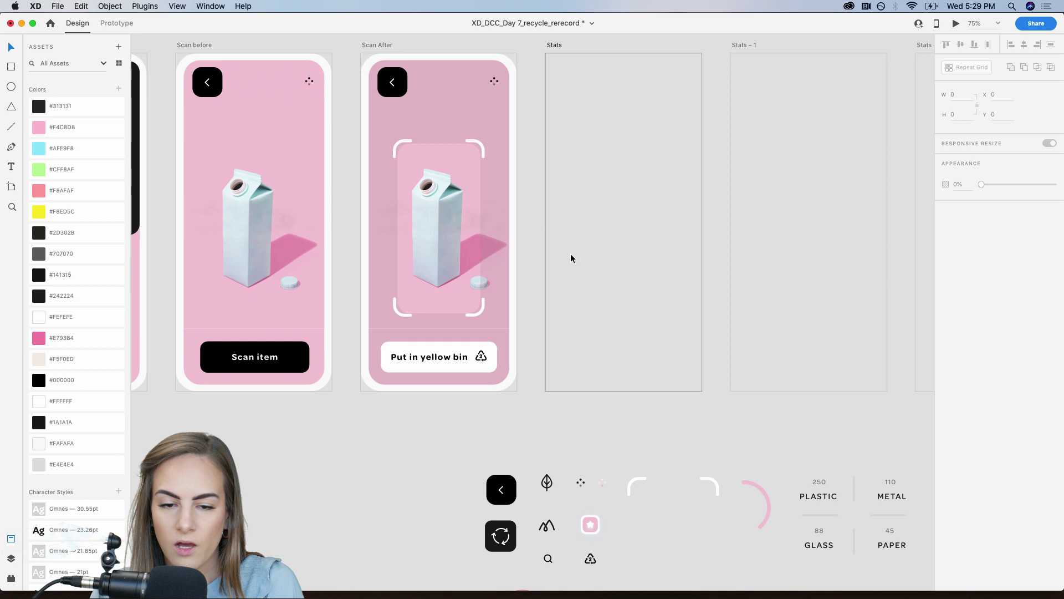
# Zoom out and pan to view the Scan After screen beside the empty Stats artboards.
pyautogui.hscroll(-5, 570, 256)
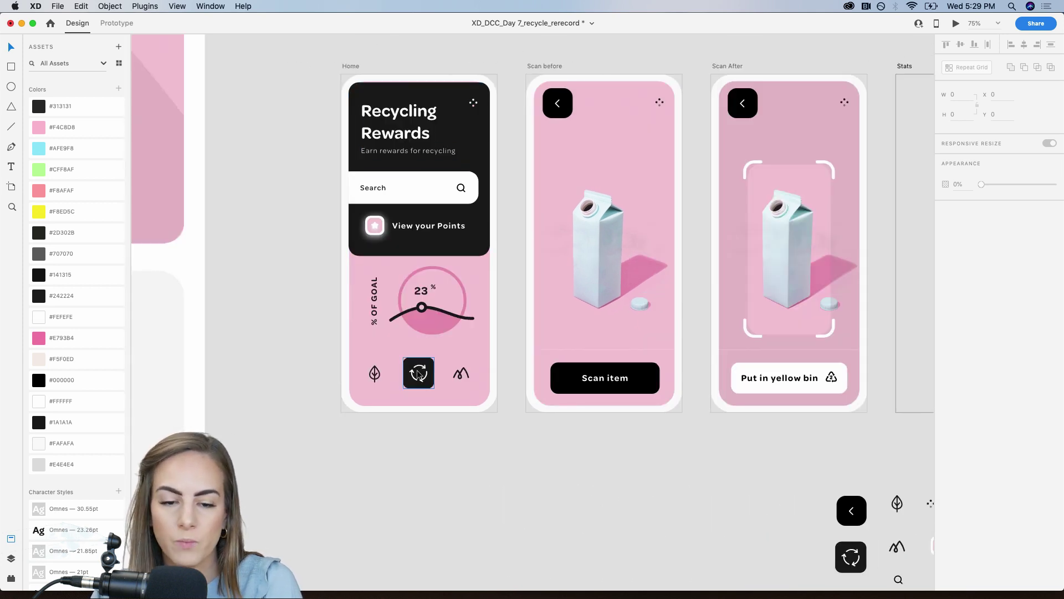
pyautogui.hscroll(2, 419, 375)
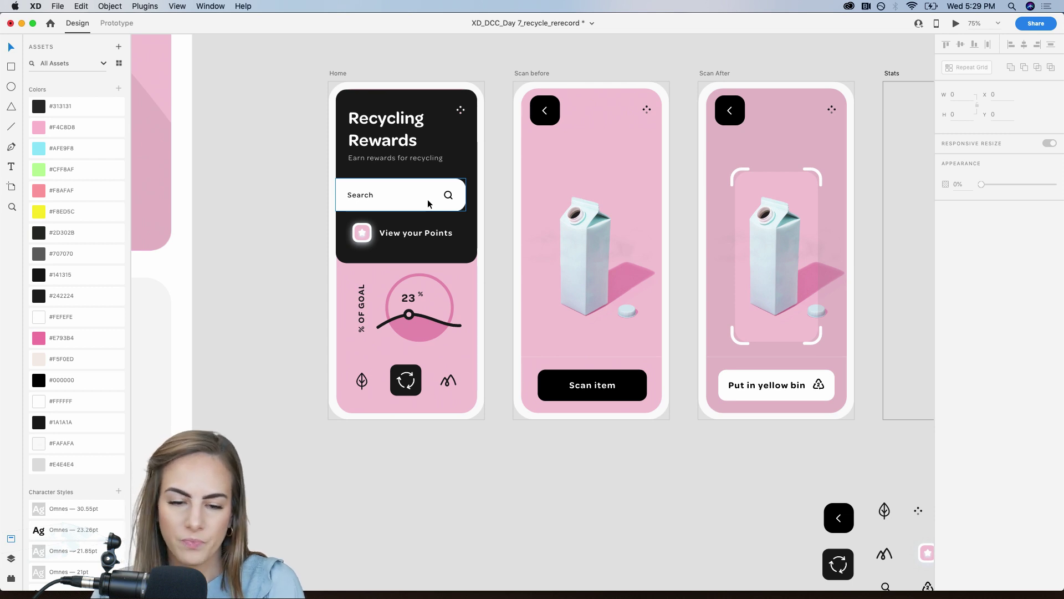
pyautogui.scroll(3, 427, 198)
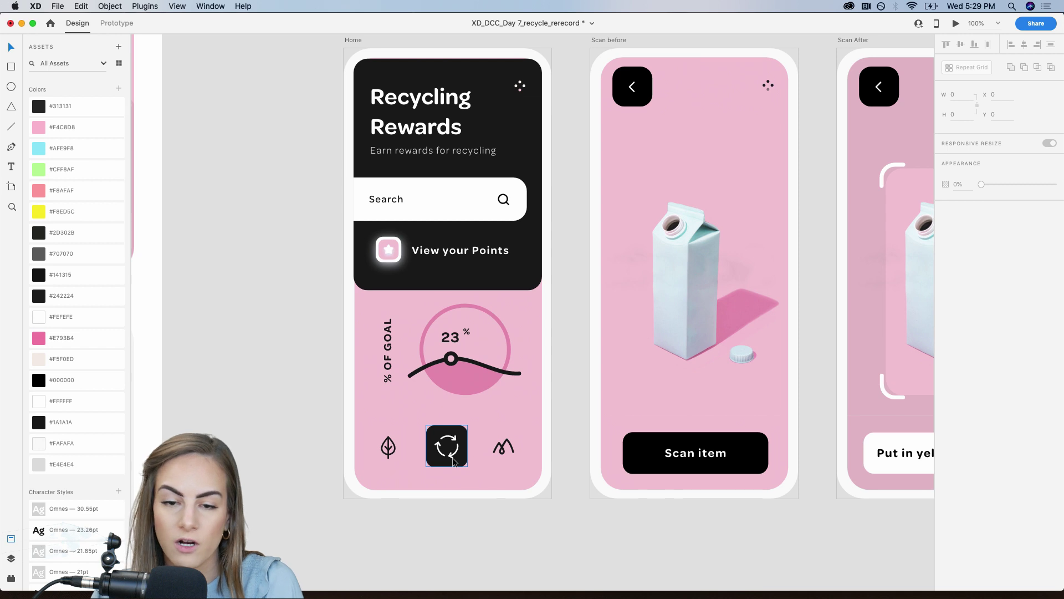
pyautogui.hscroll(5, 453, 461)
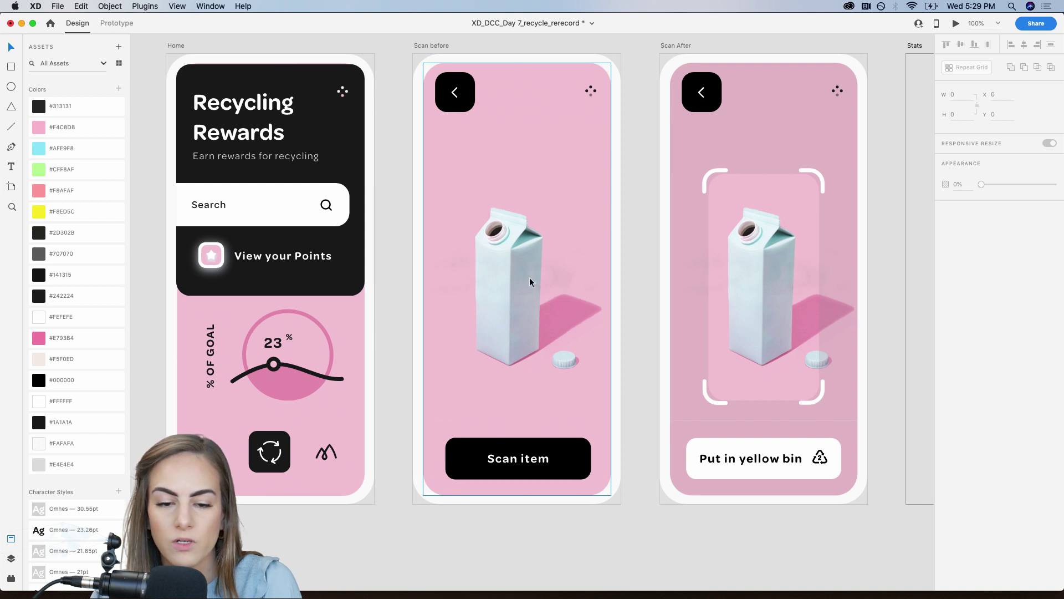
pyautogui.hscroll(6, 513, 463)
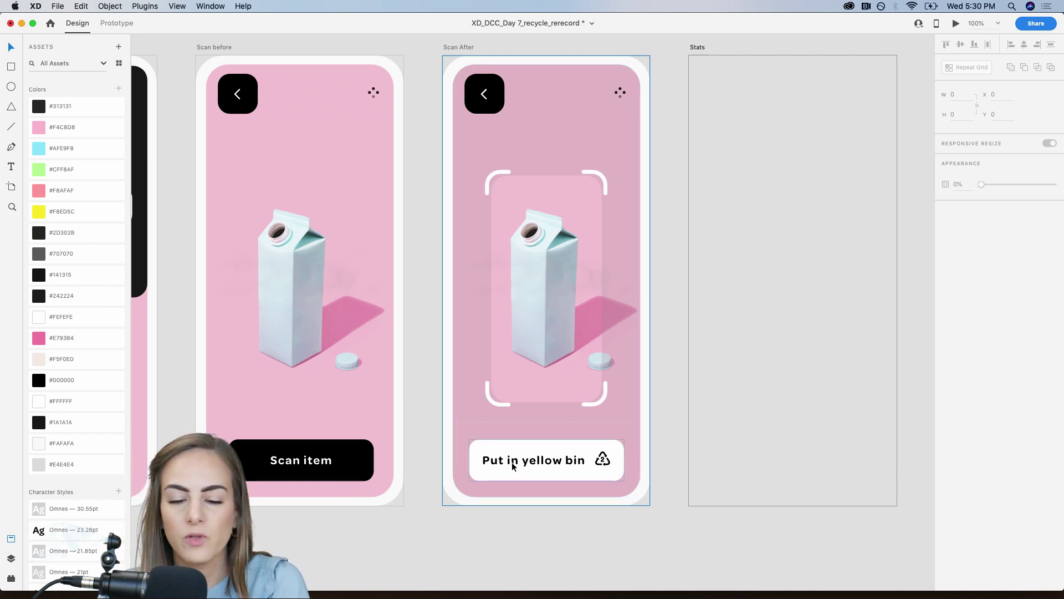
pyautogui.press('super+minus')
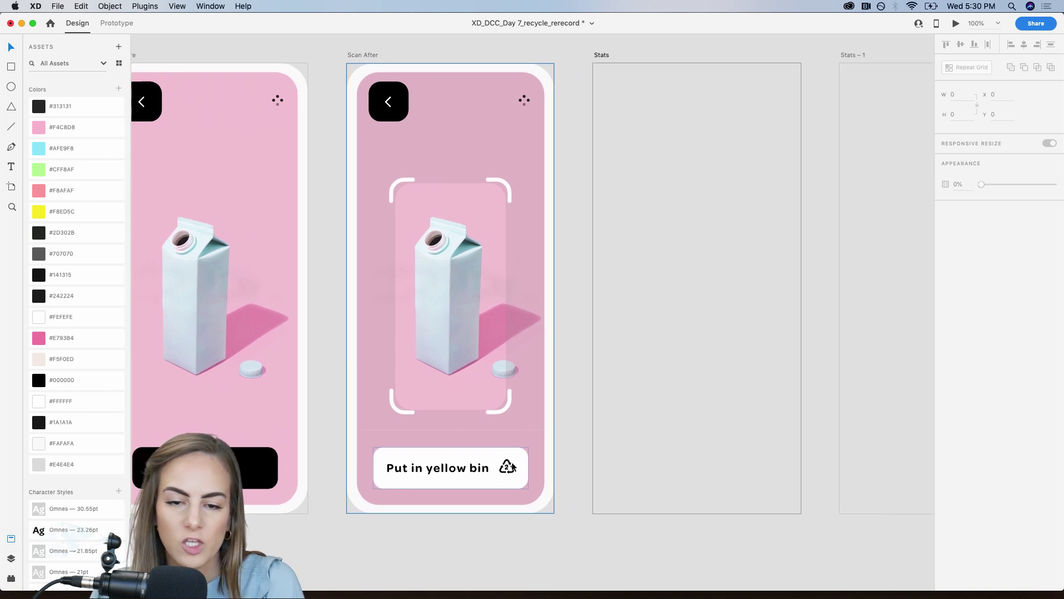
pyautogui.hscroll(8, 511, 463)
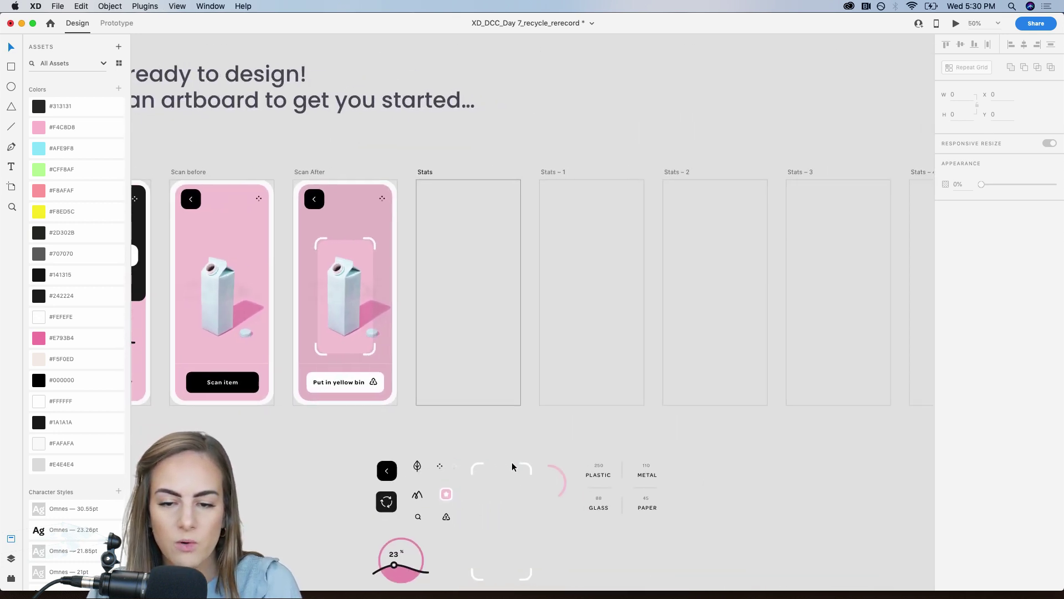
pyautogui.hscroll(5, 879, 321)
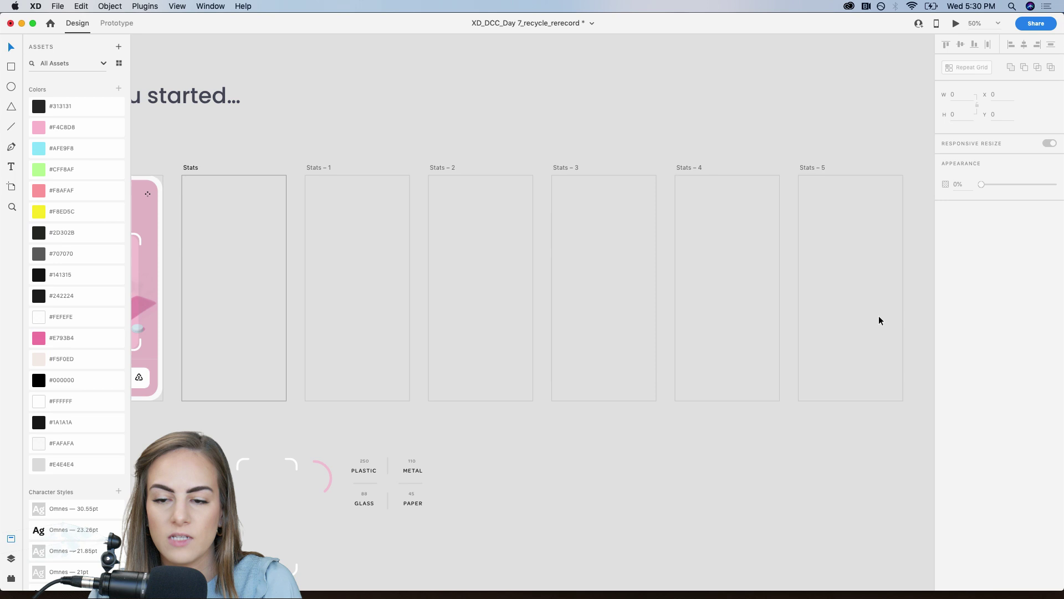
pyautogui.hscroll(-6, 879, 320)
# Copy Home's dark header card and dots icon and paste them into the Stats artboard.
pyautogui.click(385, 204)
pyautogui.press('super+equal')
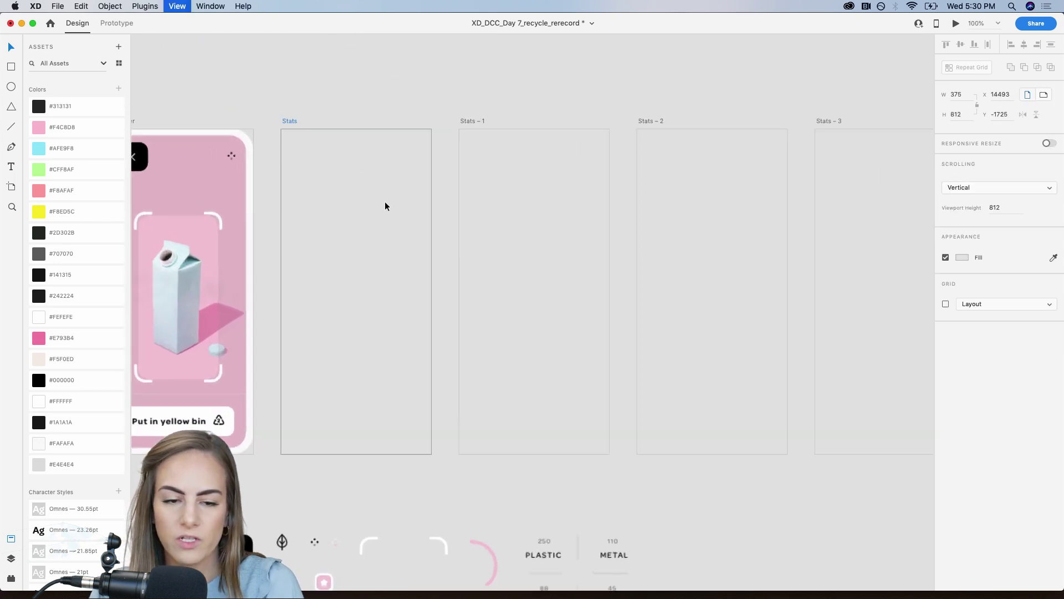
pyautogui.hscroll(-10, 386, 206)
pyautogui.hscroll(-2, 385, 206)
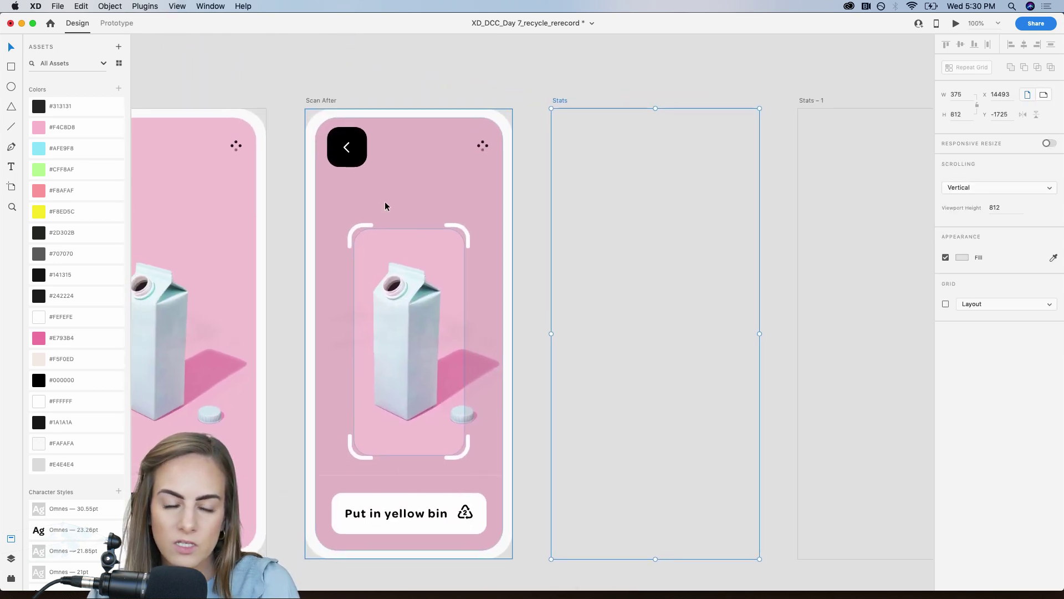
pyautogui.hscroll(-6, 509, 124)
pyautogui.hscroll(-4, 509, 121)
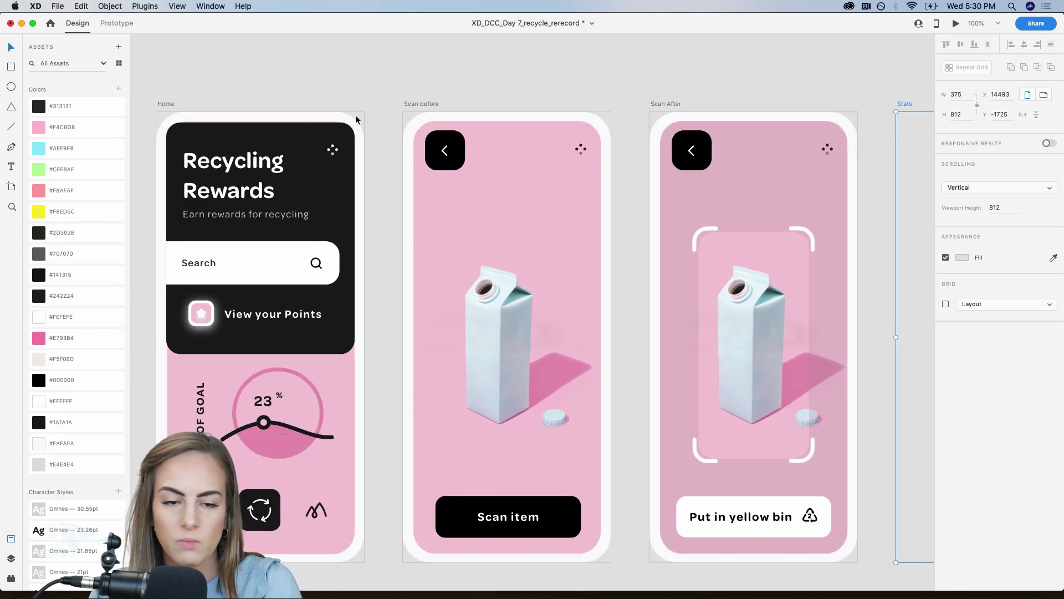
pyautogui.click(336, 152)
pyautogui.keyDown('shift'); pyautogui.click(335, 151); pyautogui.keyUp('shift')
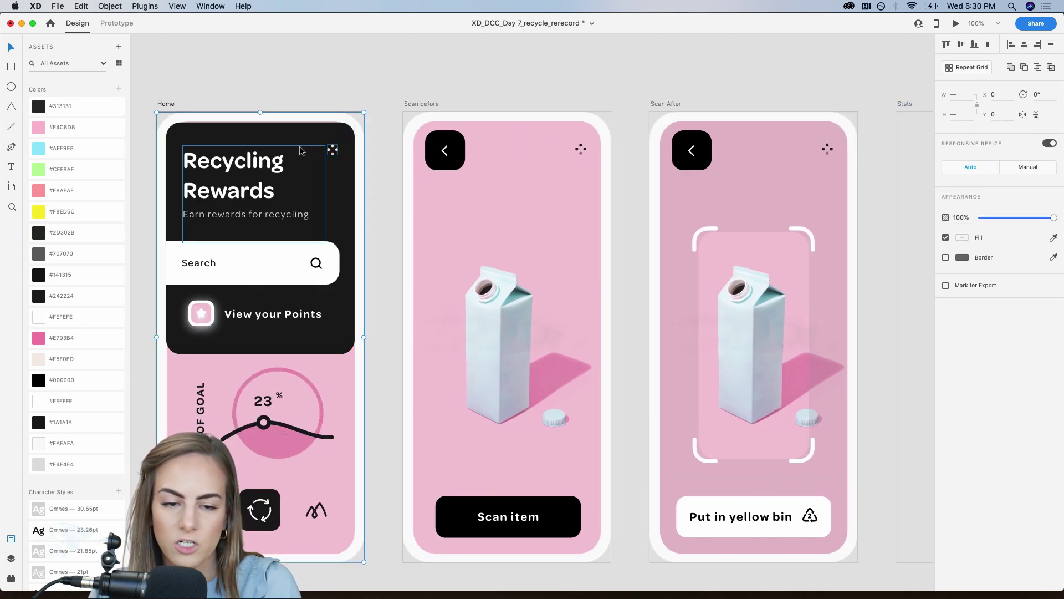
pyautogui.hotkey('ctrl', 'c')
pyautogui.hscroll(12, 298, 138)
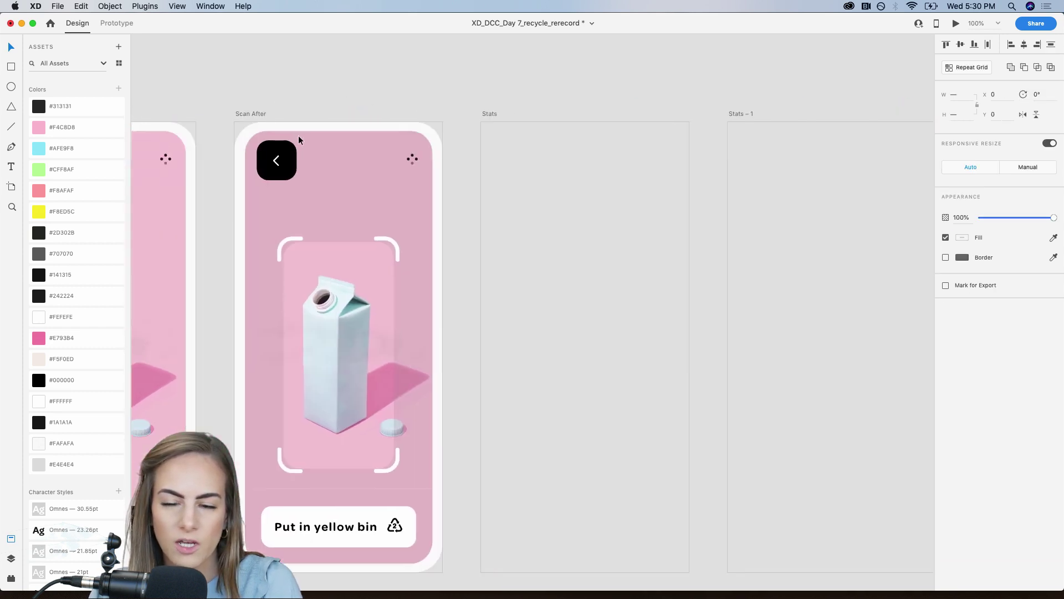
pyautogui.click(484, 161)
pyautogui.hotkey('ctrl', 'v')
pyautogui.click(594, 98)
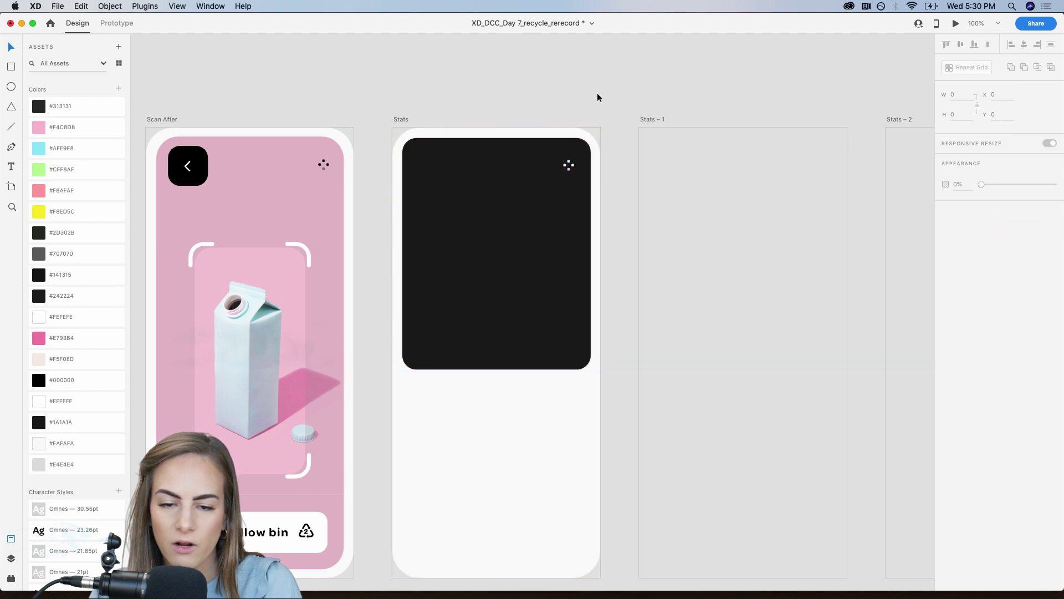
# Copy Home's Recycling Rewards title and paste it onto the Stats dark card.
pyautogui.scroll(-1, 571, 167)
pyautogui.hscroll(-1, 571, 168)
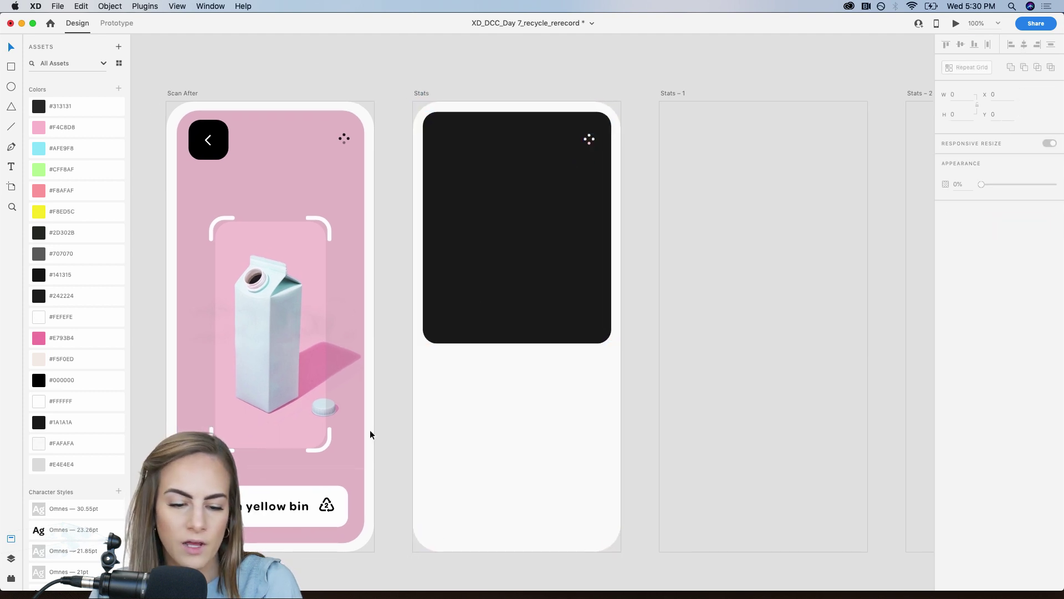
pyautogui.click(294, 512)
pyautogui.hscroll(-20, 291, 507)
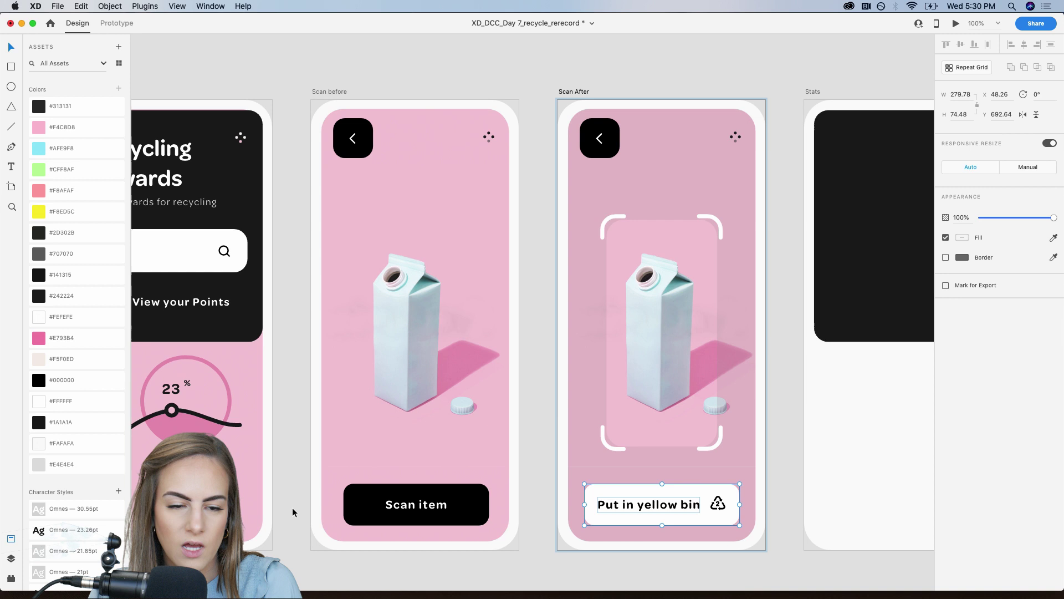
pyautogui.click(321, 186)
pyautogui.press('super+c')
pyautogui.hscroll(20, 321, 186)
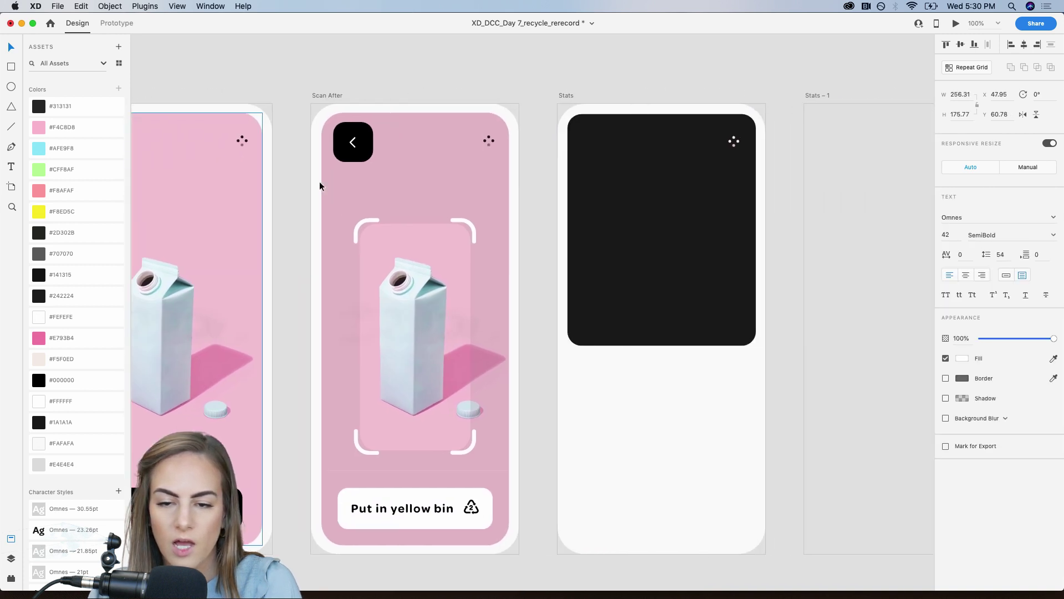
pyautogui.click(670, 197)
pyautogui.press('super+v')
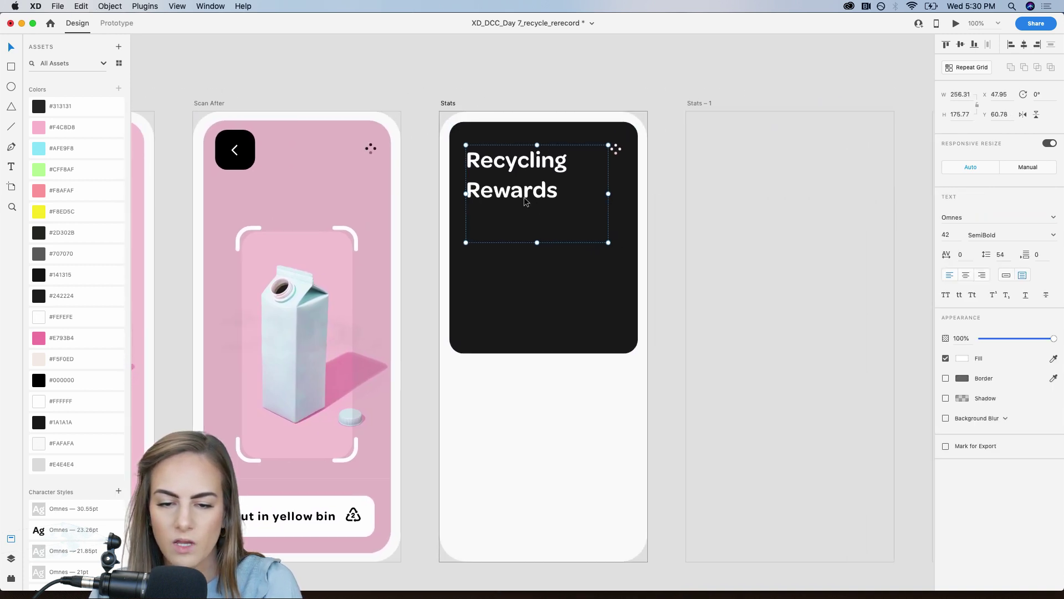
# Retype the title as 'Great job!', set auto width and 30 pt, centre it and move it up.
pyautogui.doubleClick(526, 200)
pyautogui.write('Great jo')
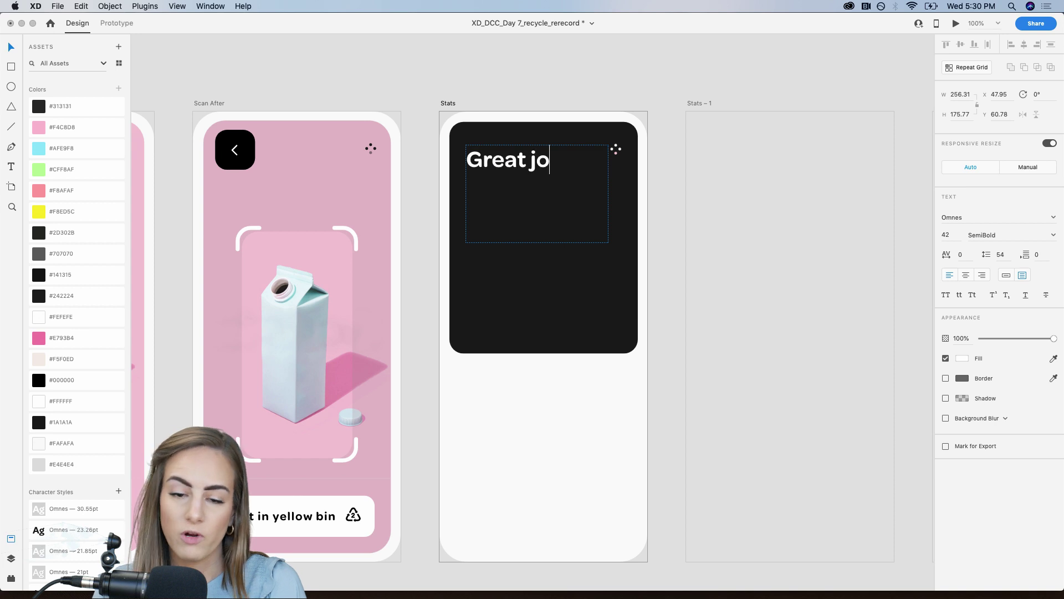
pyautogui.write('b!')
pyautogui.press('Escape')
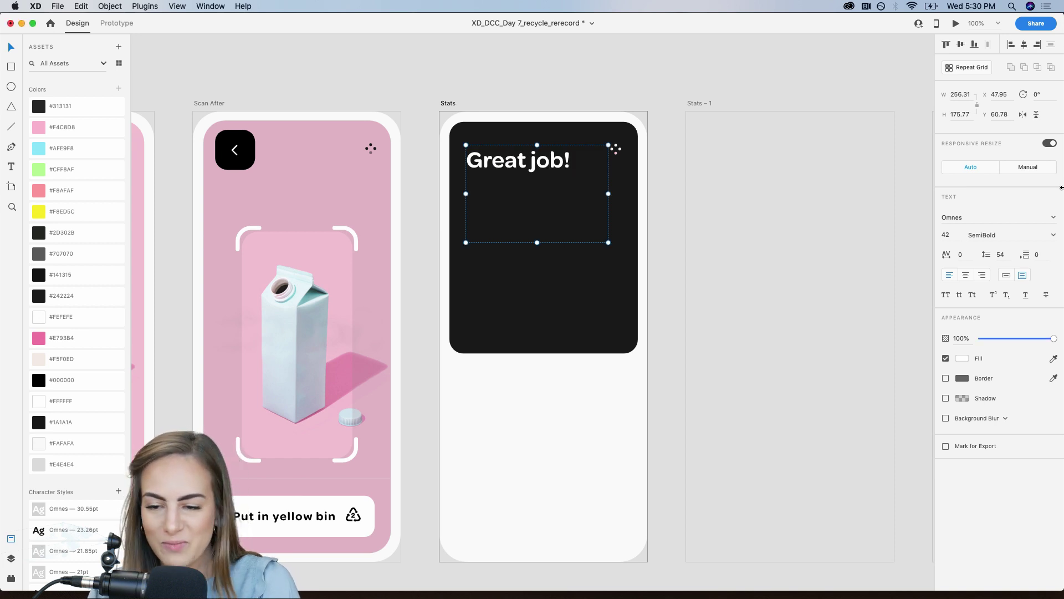
pyautogui.click(1007, 275)
pyautogui.click(956, 234)
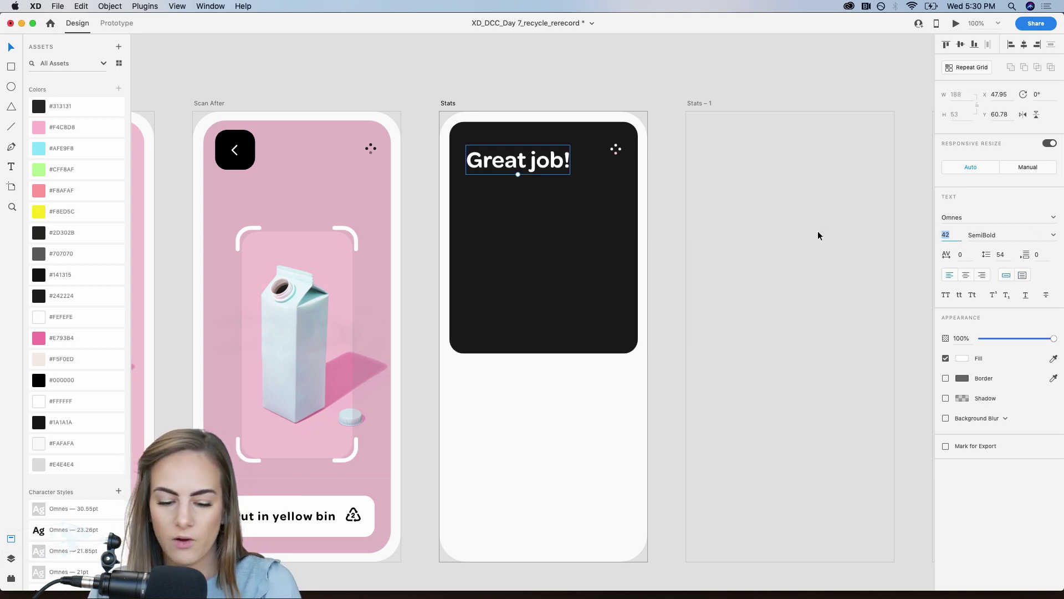
pyautogui.write('30')
pyautogui.press('Return')
pyautogui.click(1024, 44)
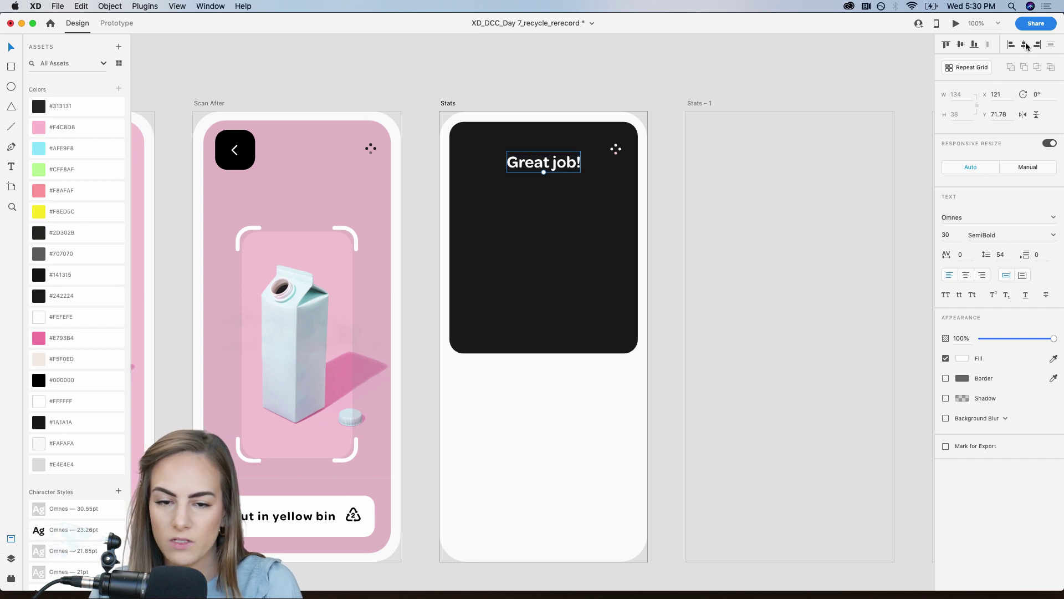
pyautogui.moveTo(567, 169); pyautogui.dragTo(566, 155)
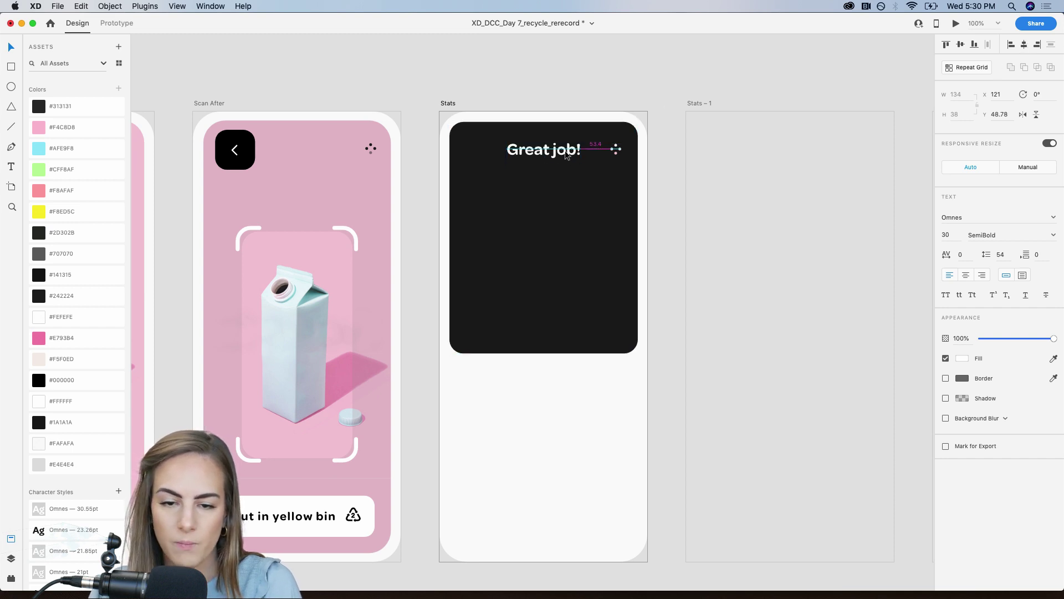
# Draw a borderless circle filled with grey #707070 in the middle of the Stats card.
pyautogui.press('super+2')
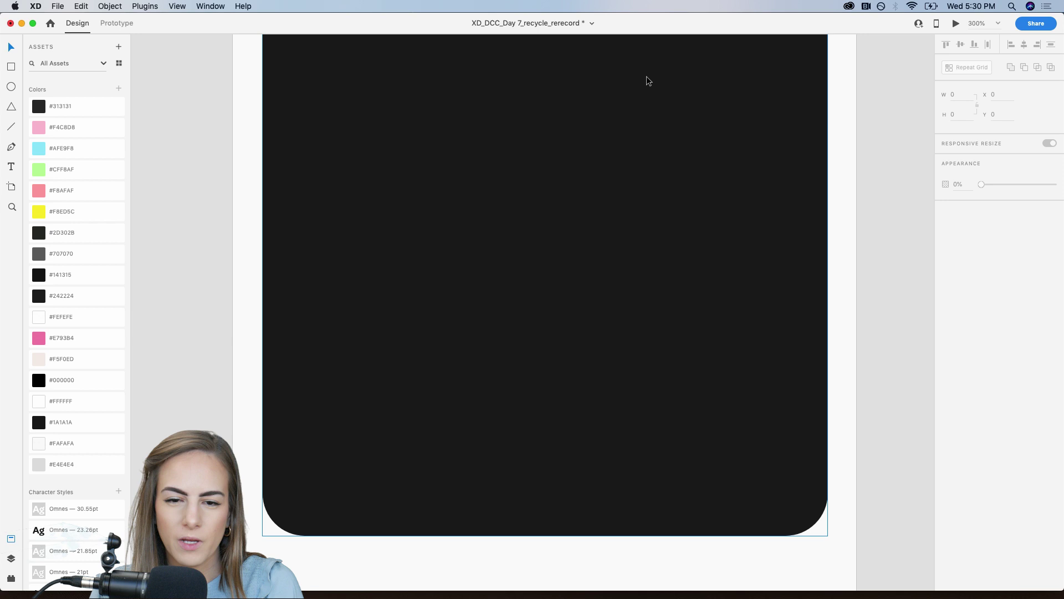
pyautogui.click(12, 87)
pyautogui.moveTo(437, 183)
pyautogui.mouseDown()
pyautogui.moveTo(635, 338)
pyautogui.moveTo(554, 308)
pyautogui.mouseUp()
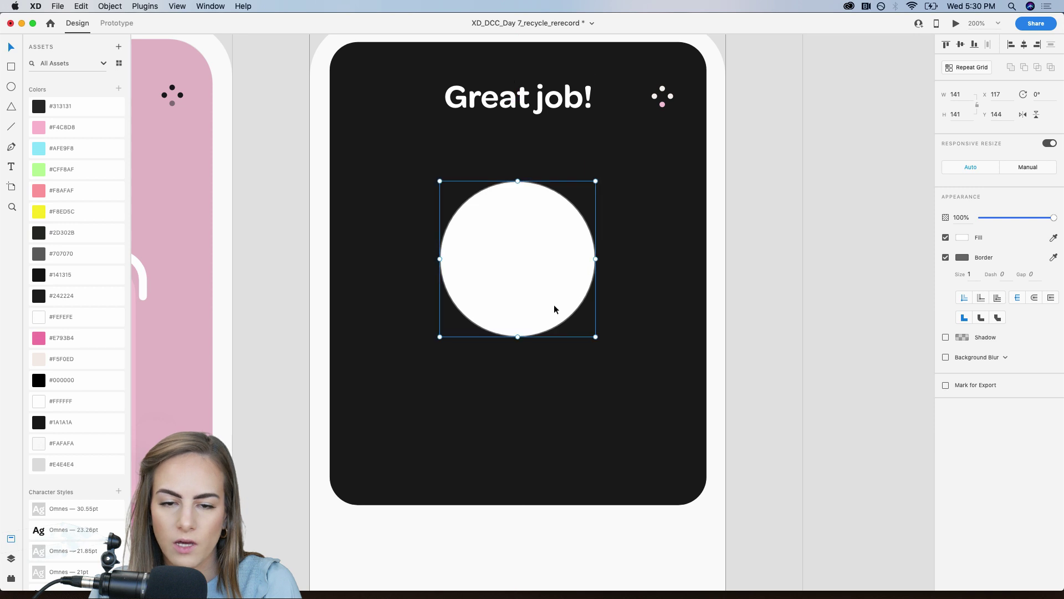
pyautogui.click(945, 258)
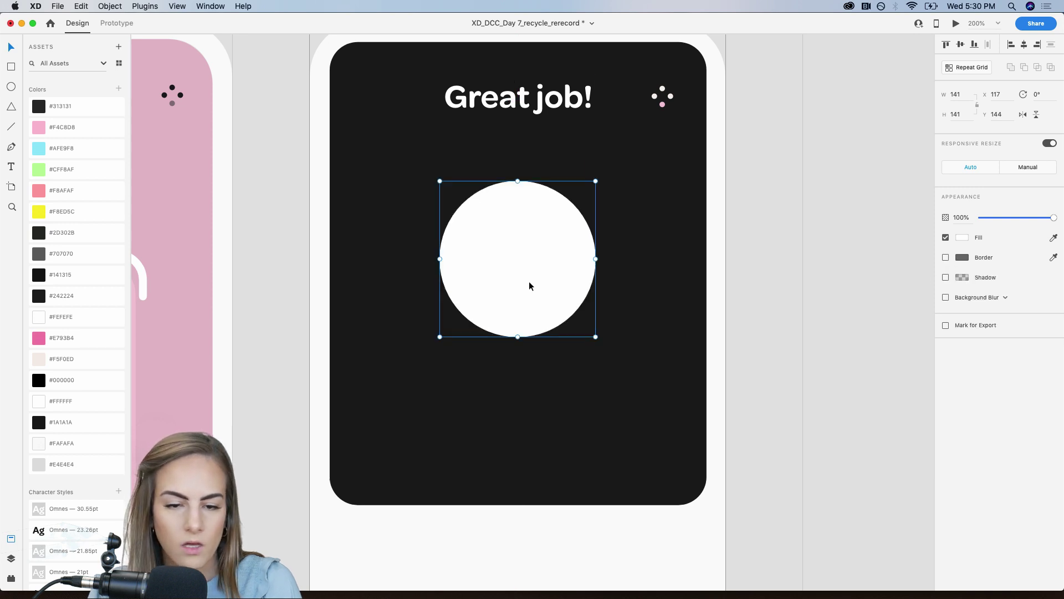
pyautogui.click(65, 254)
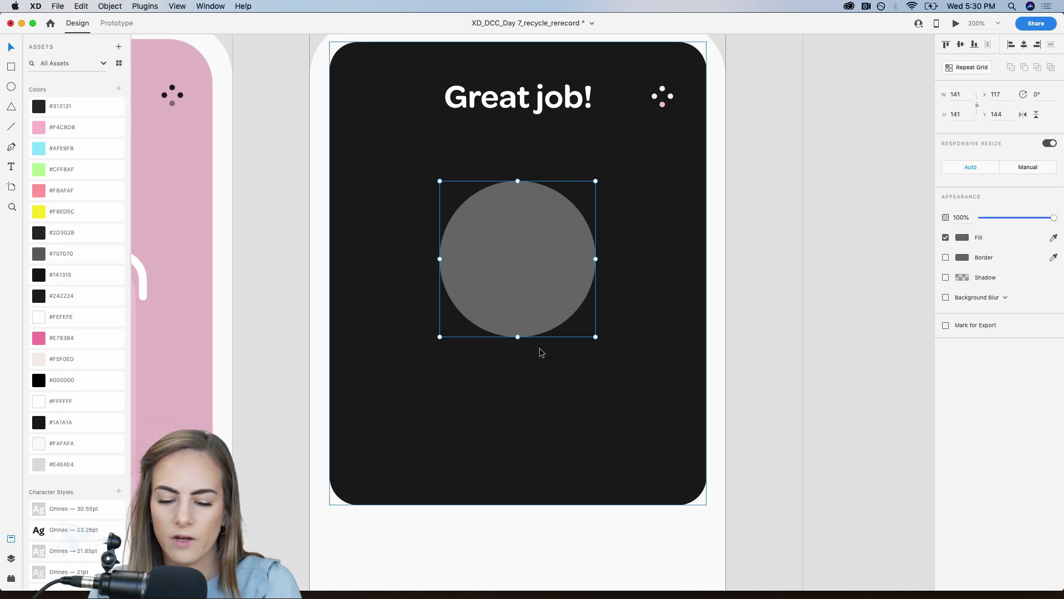
# Paste the pink progress arc onto the circle and shrink the circle to sit inside it.
pyautogui.scroll(-5, 540, 351)
pyautogui.scroll(-5, 540, 352)
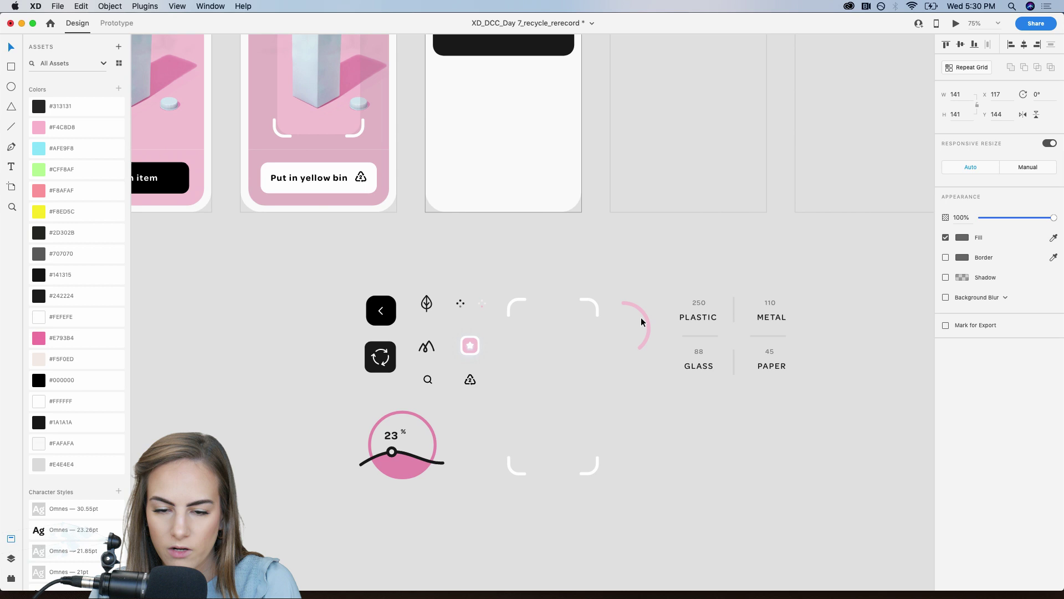
pyautogui.click(641, 321)
pyautogui.scroll(5, 644, 315)
pyautogui.press('z')
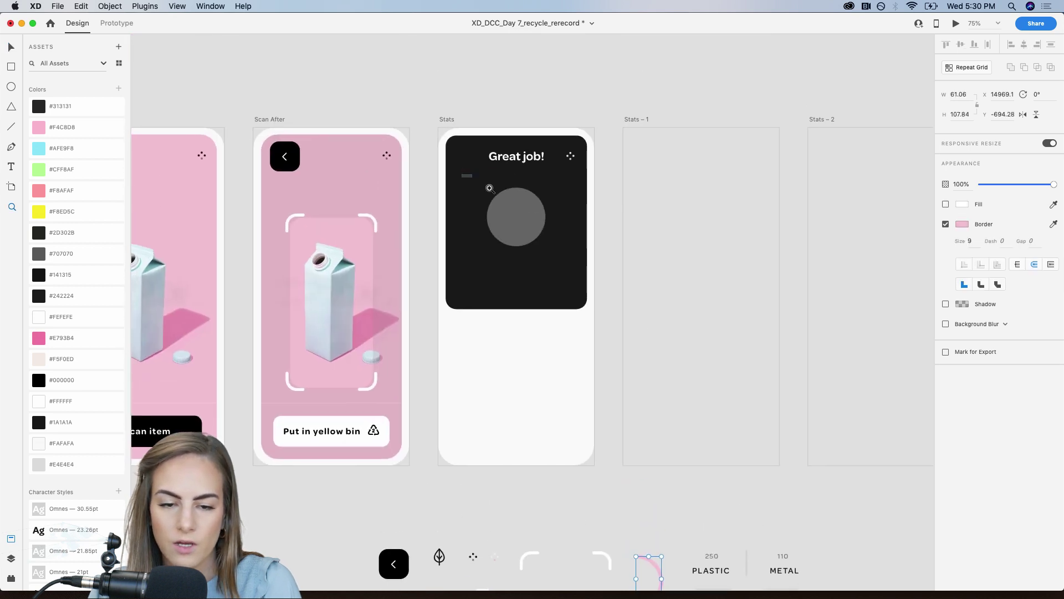
pyautogui.moveTo(489, 188); pyautogui.dragTo(550, 199)
pyautogui.press('super+v')
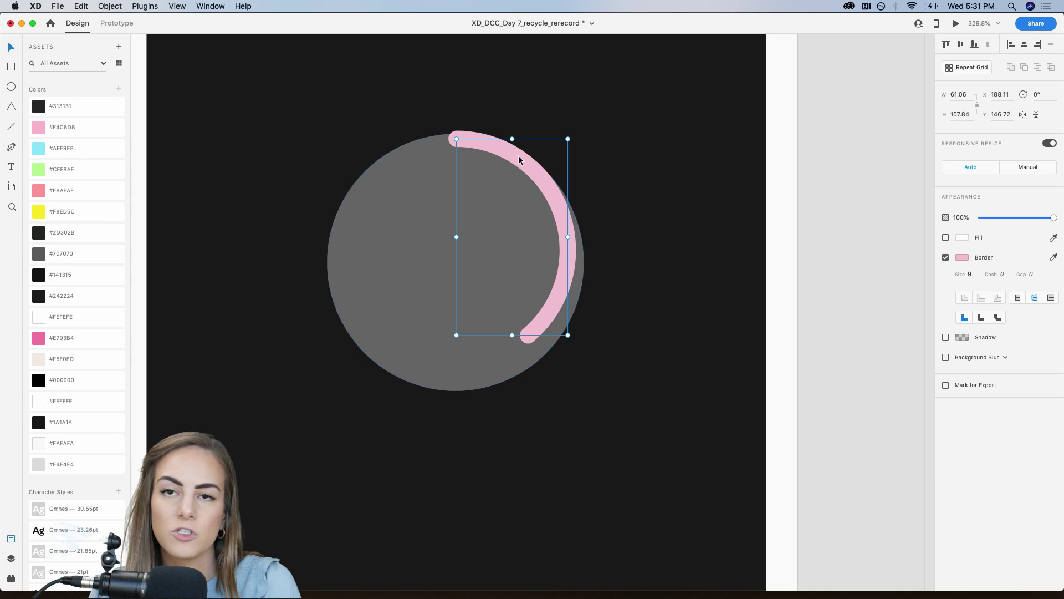
pyautogui.click(446, 386)
pyautogui.moveTo(455, 390); pyautogui.dragTo(454, 367)
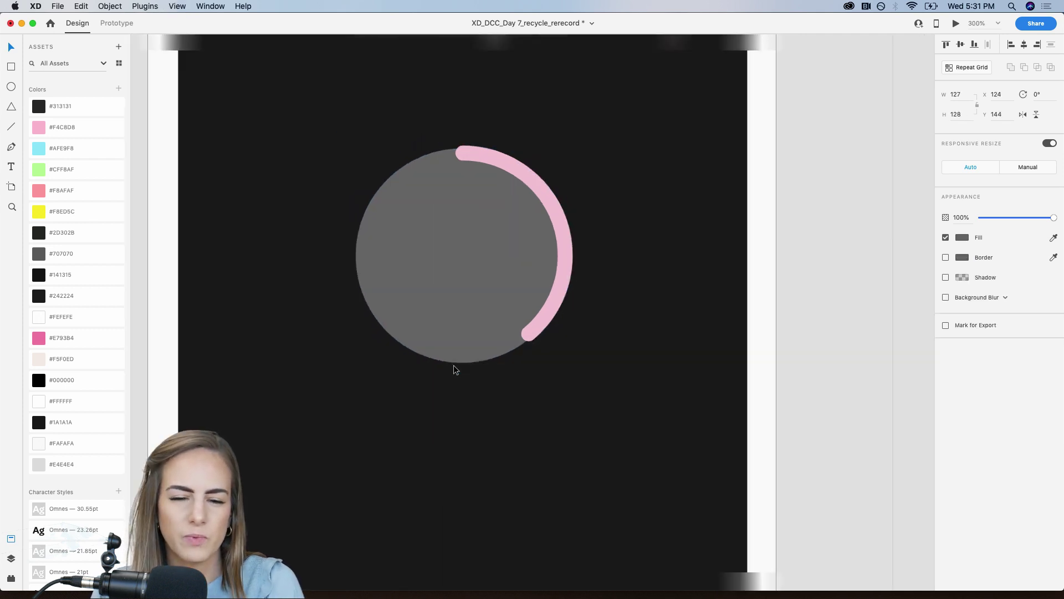
# Alt-drag a copy of the 'Great job!' heading down onto the circle.
pyautogui.press('super+minus')
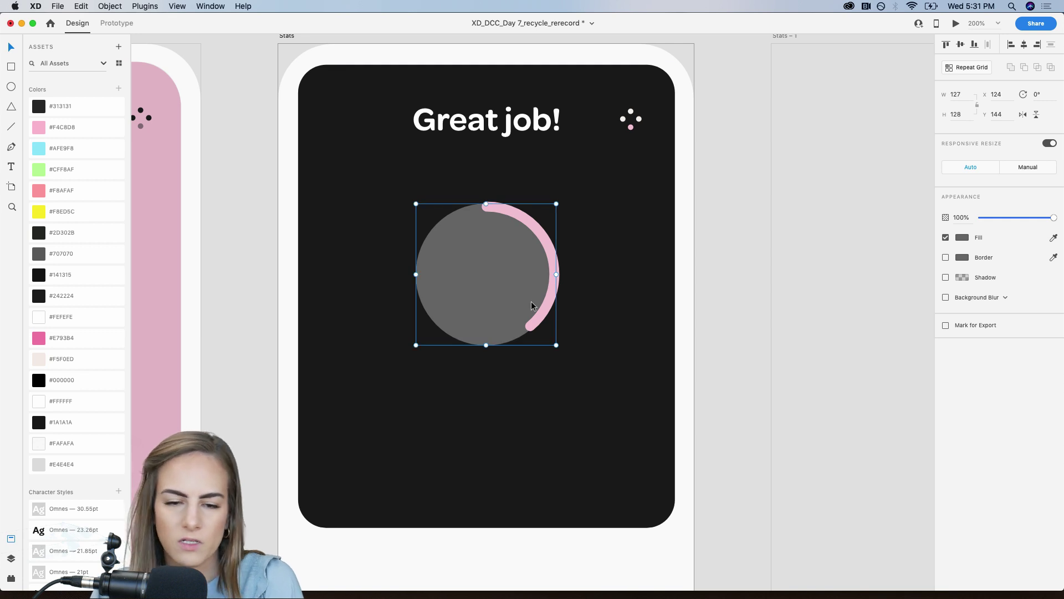
pyautogui.click(521, 104)
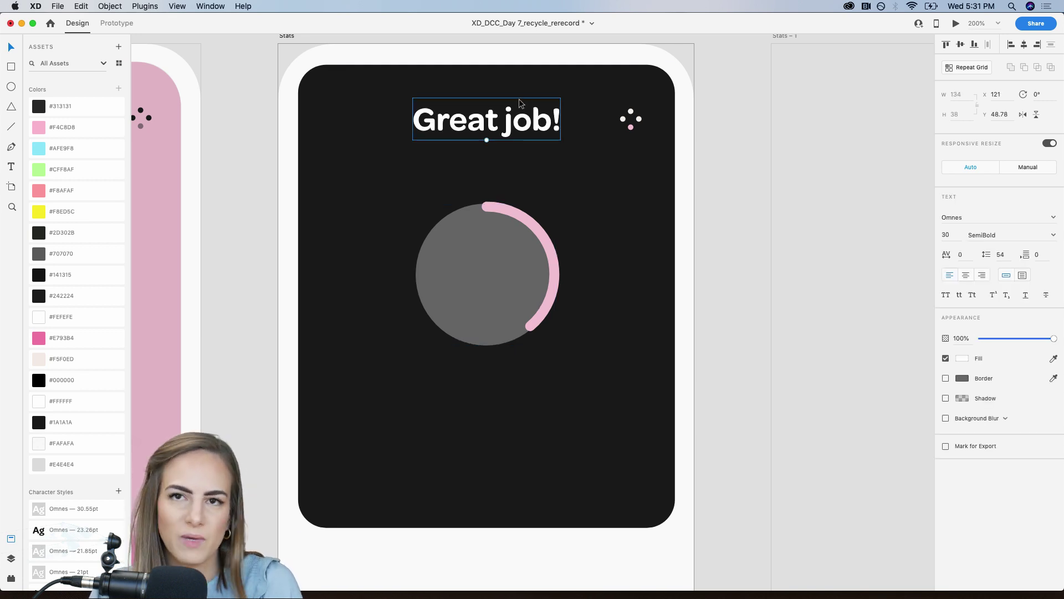
pyautogui.moveTo(518, 114); pyautogui.dragTo(510, 257)
# Change the copied heading's text to 'points'.
pyautogui.doubleClick(509, 254)
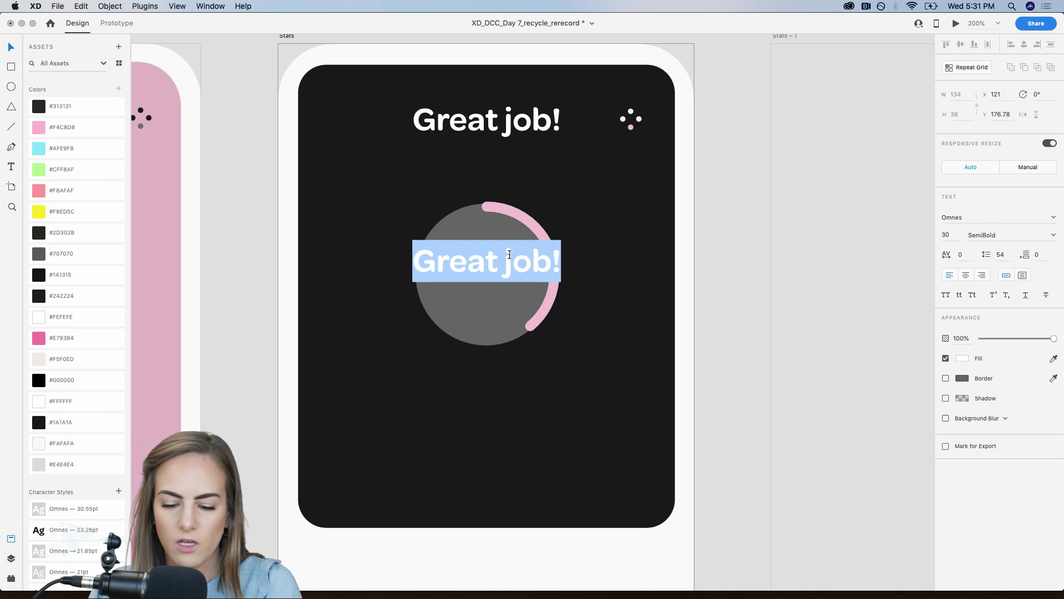
pyautogui.write('points')
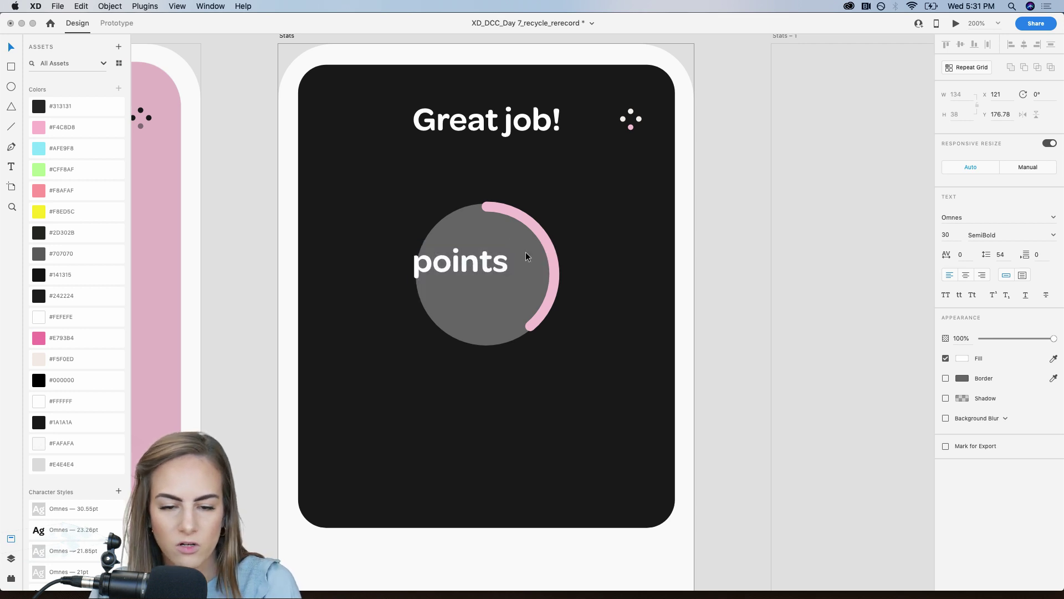
pyautogui.press('Escape')
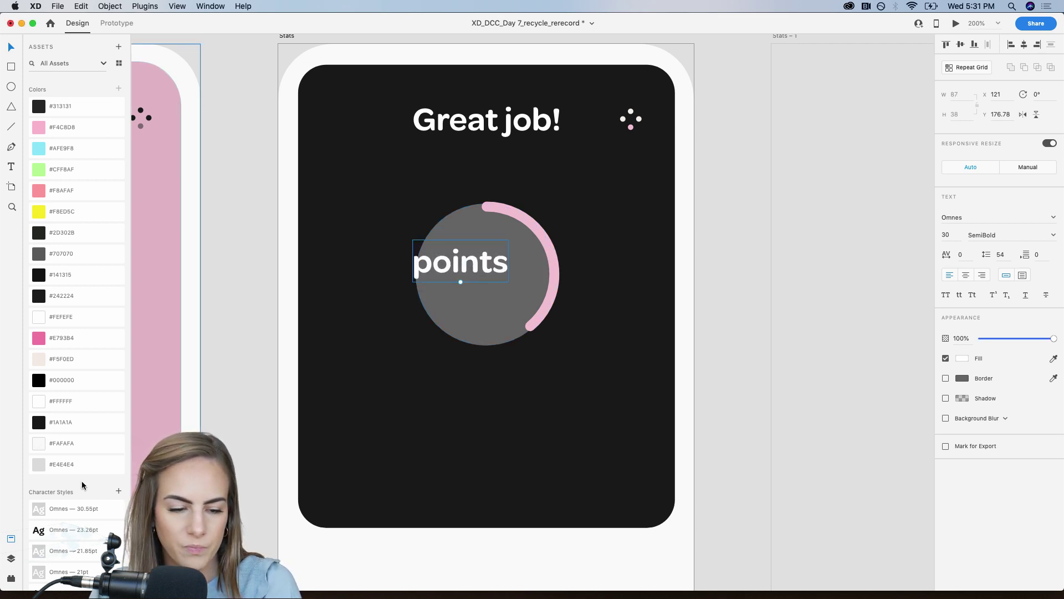
# Apply the 'Omnes — 21.85pt' character style to 'points' and centre it in the circle.
pyautogui.scroll(-2, 81, 481)
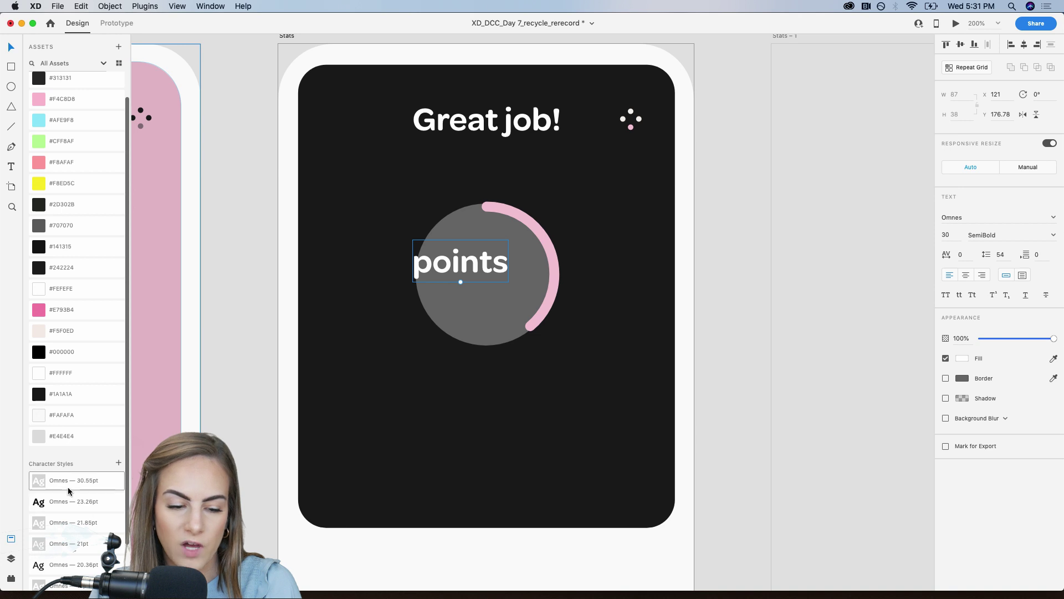
pyautogui.scroll(-3, 77, 511)
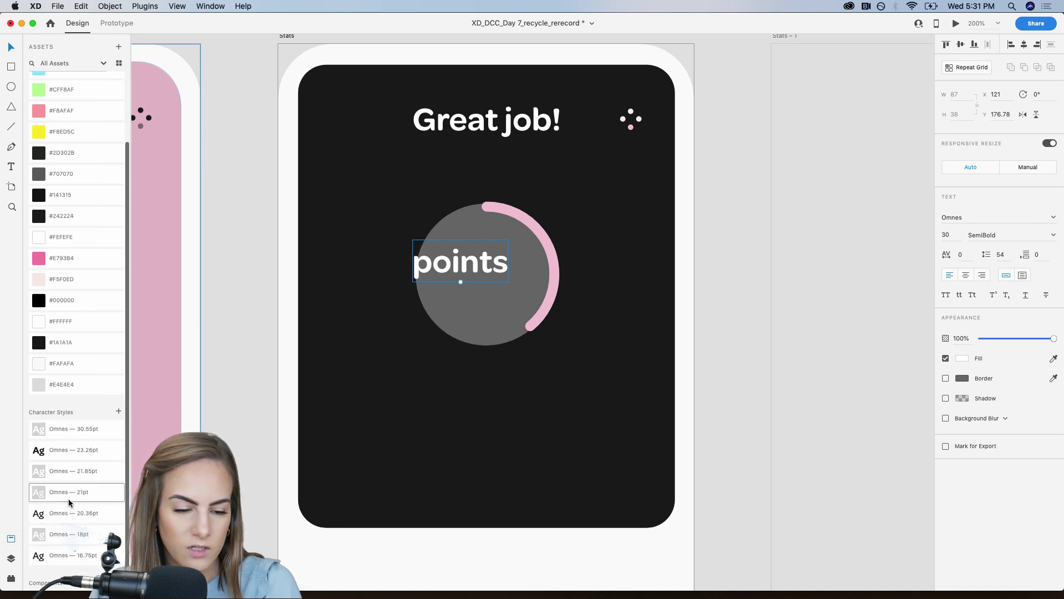
pyautogui.click(69, 495)
pyautogui.moveTo(475, 274); pyautogui.dragTo(509, 277)
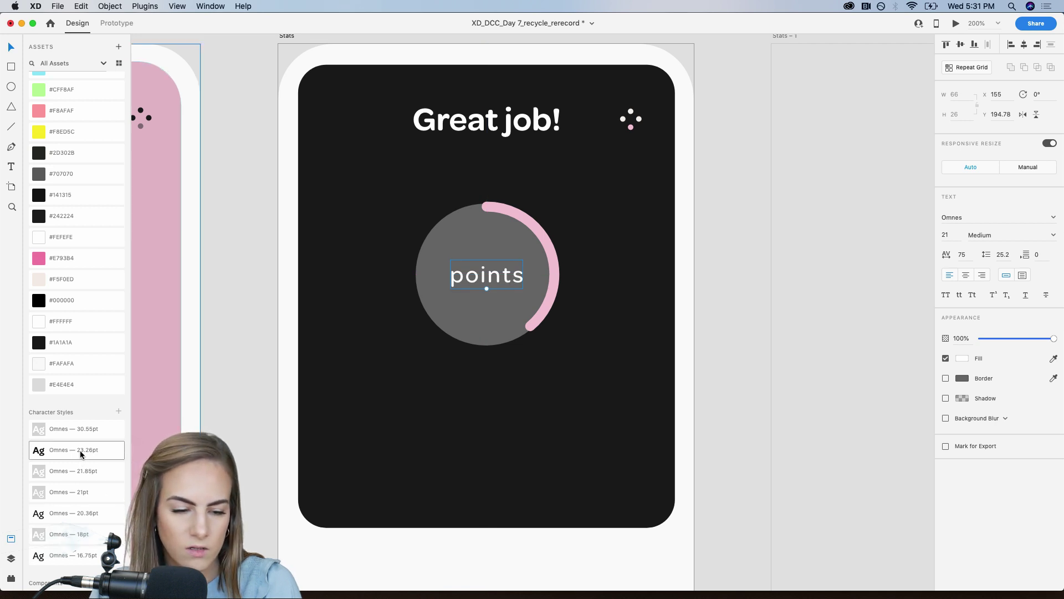
pyautogui.click(80, 471)
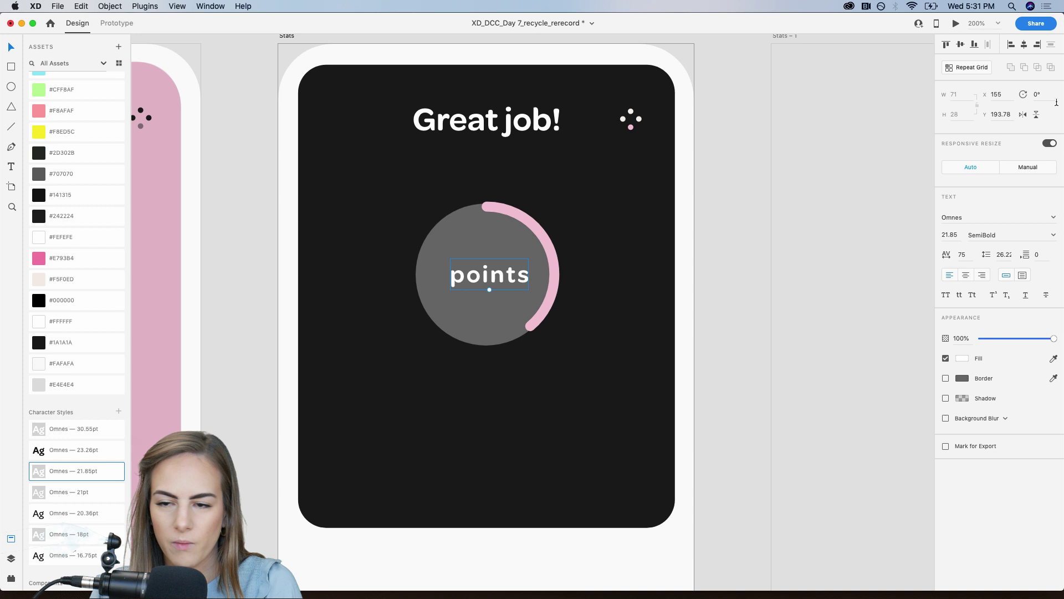
pyautogui.click(1025, 45)
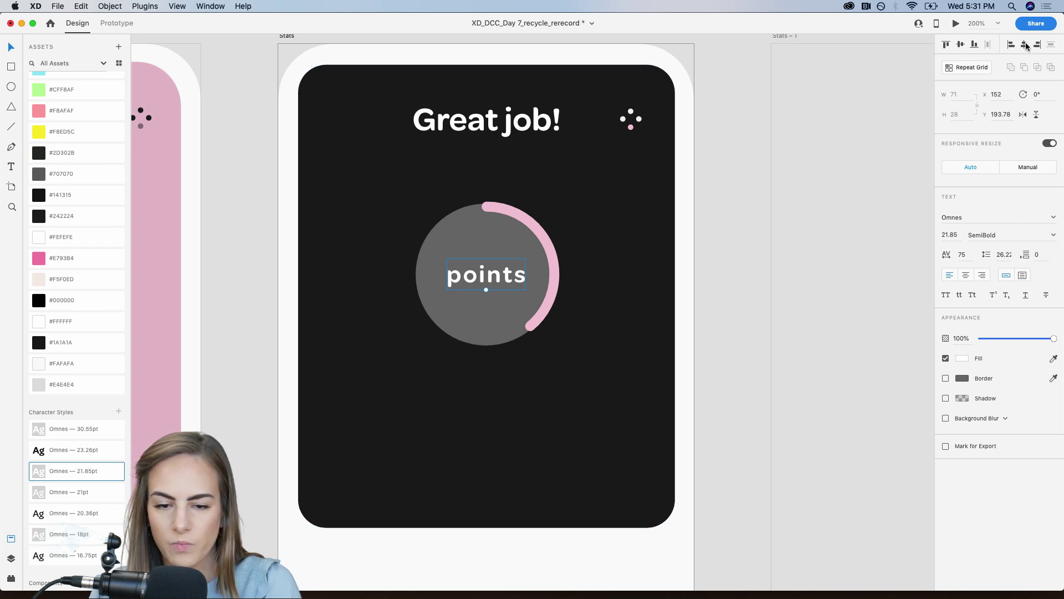
# Draw a small circle above right of the points ring, filled #F4C8D8 with no border.
pyautogui.press('e')
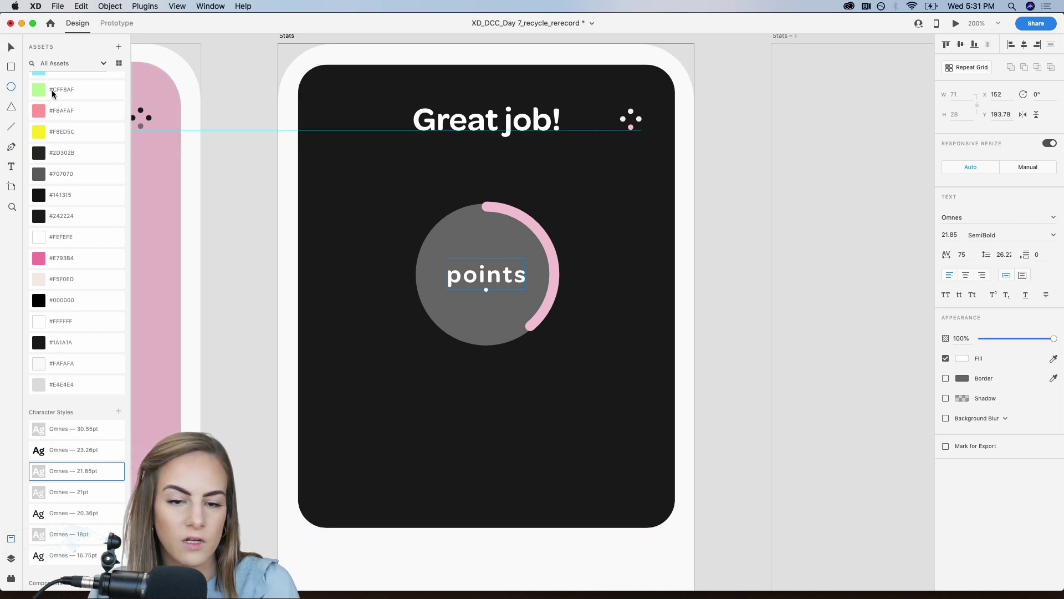
pyautogui.moveTo(552, 170)
pyautogui.mouseDown()
pyautogui.moveTo(618, 220)
pyautogui.moveTo(563, 193)
pyautogui.mouseUp()
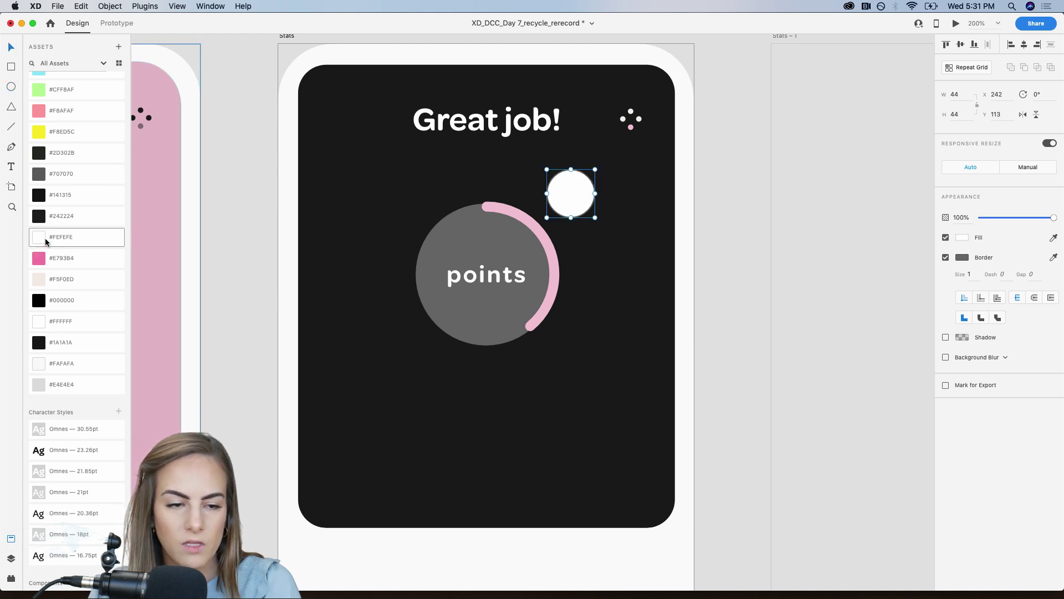
pyautogui.scroll(3, 45, 238)
pyautogui.click(45, 127)
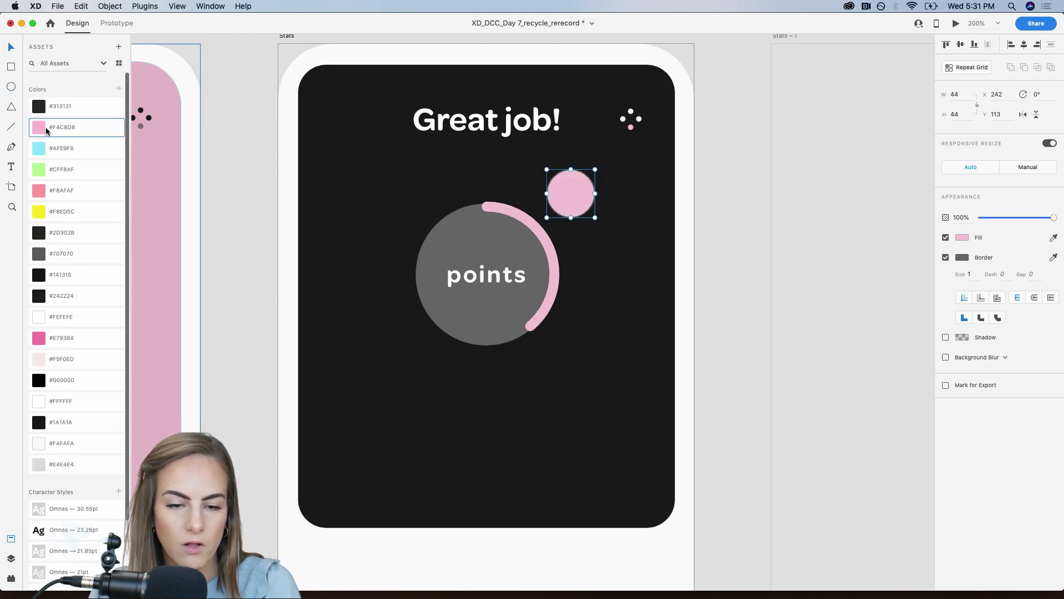
pyautogui.click(947, 259)
# Duplicate the points text onto the pink circle as a stacked 0–5 number column.
pyautogui.click(507, 275)
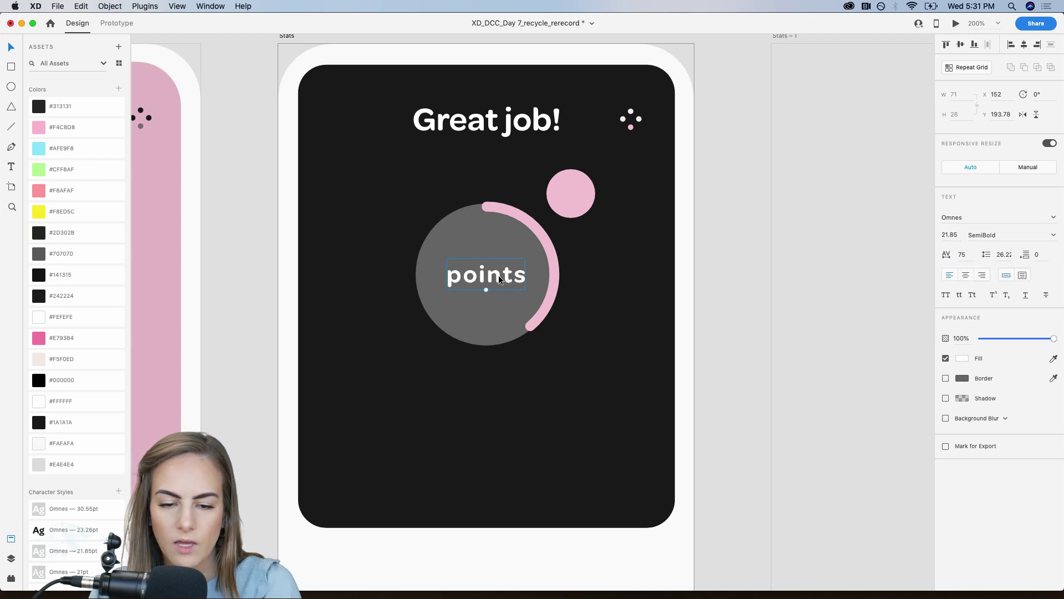
pyautogui.moveTo(498, 275); pyautogui.dragTo(579, 205)
pyautogui.doubleClick(579, 205)
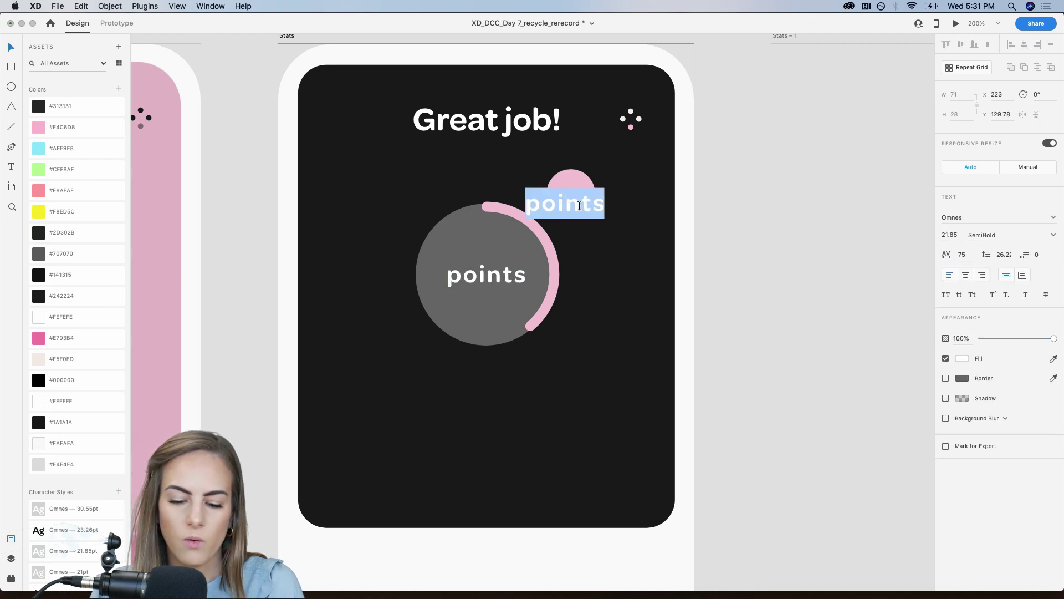
pyautogui.write('0')
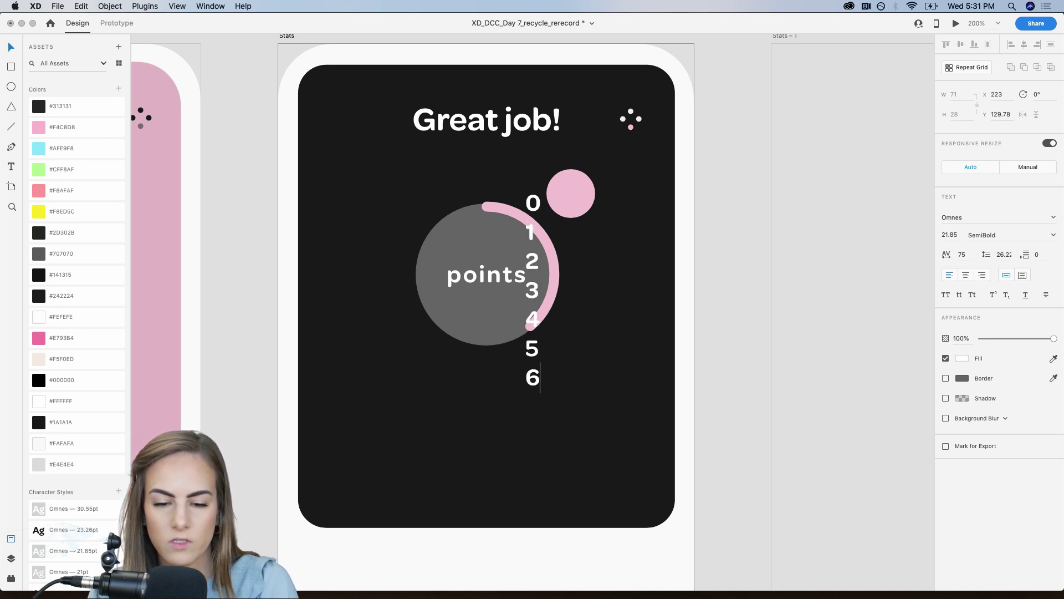
pyautogui.press('Escape')
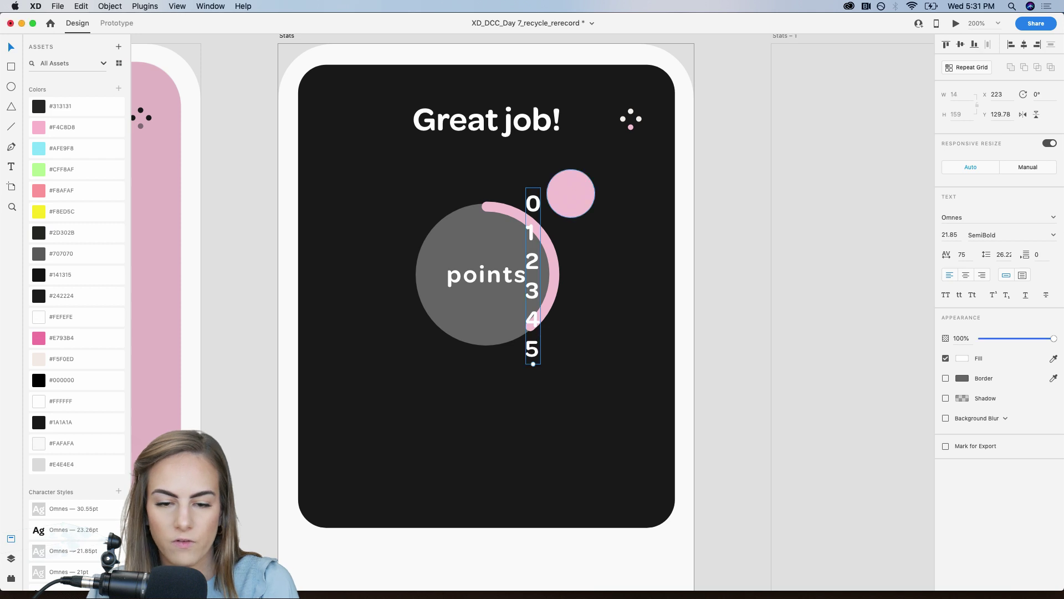
pyautogui.moveTo(536, 233); pyautogui.dragTo(574, 224)
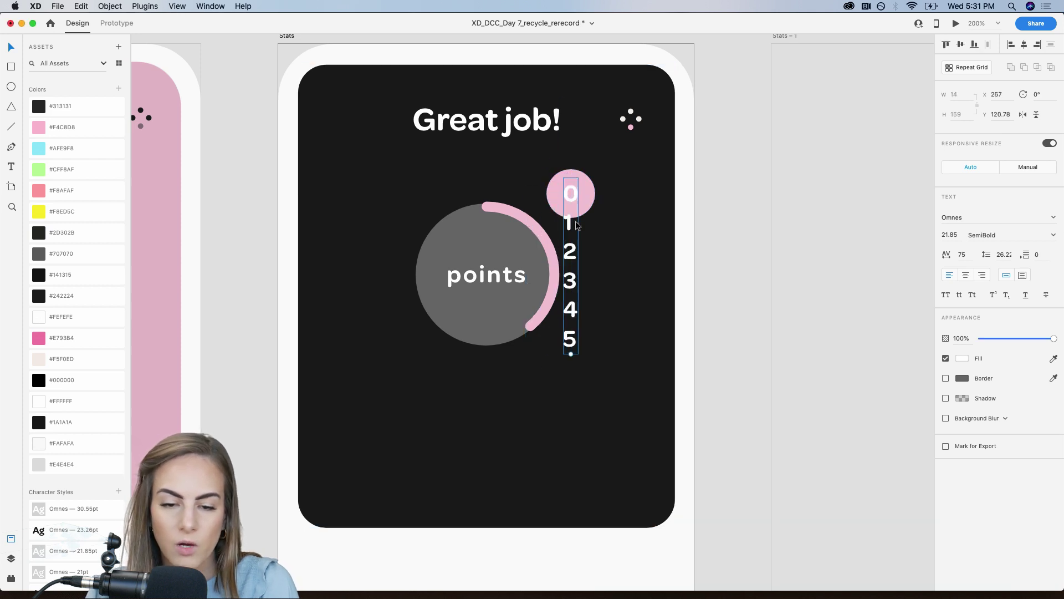
# Mask the number column with a rectangle so only 0 shows in the badge.
pyautogui.click(11, 66)
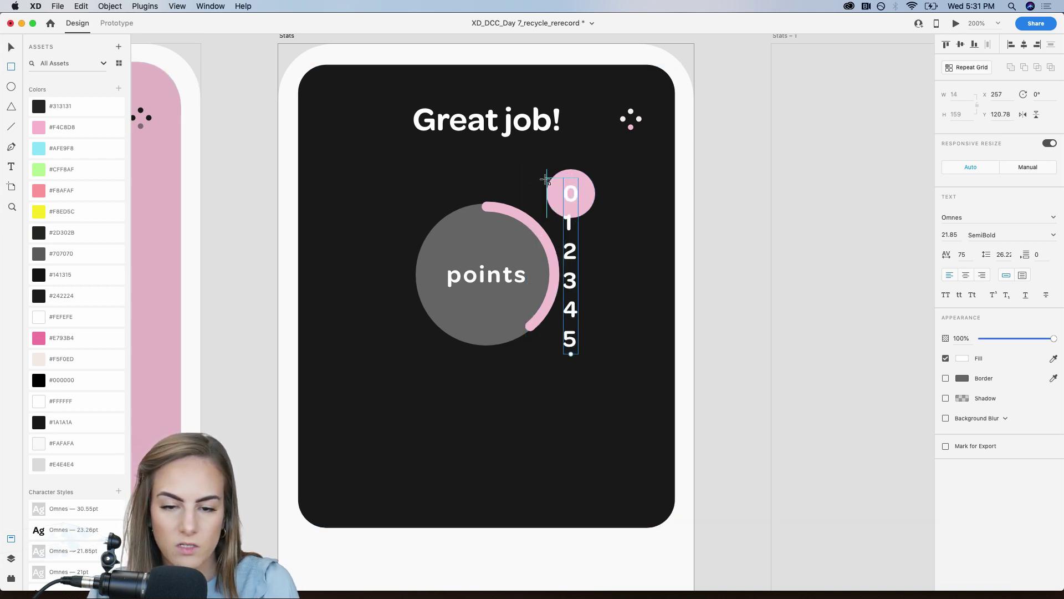
pyautogui.moveTo(547, 178); pyautogui.dragTo(600, 209)
pyautogui.keyDown('shift'); pyautogui.click(567, 240); pyautogui.keyUp('shift')
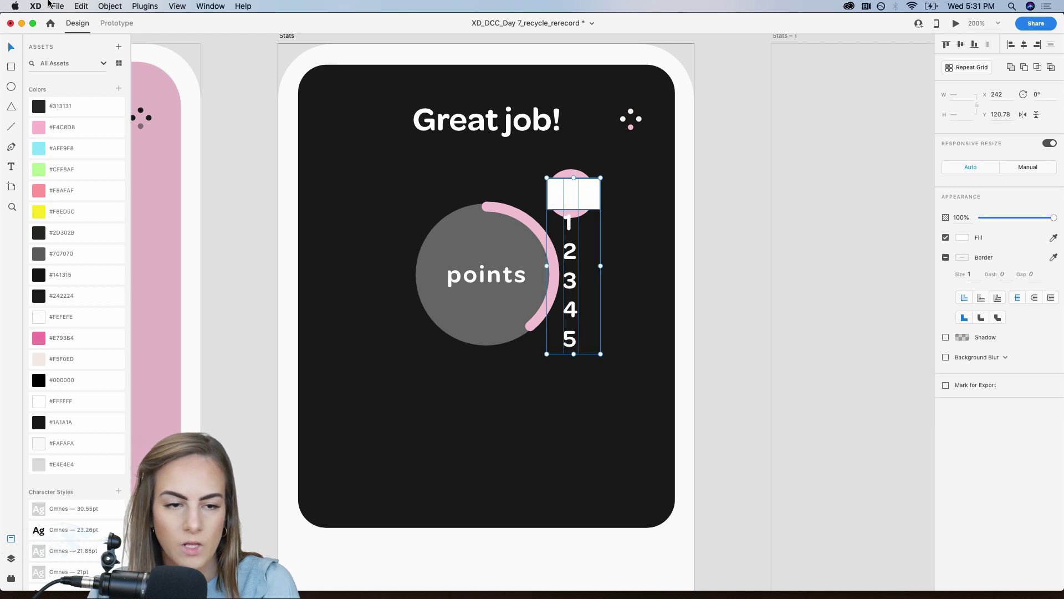
pyautogui.click(105, 6)
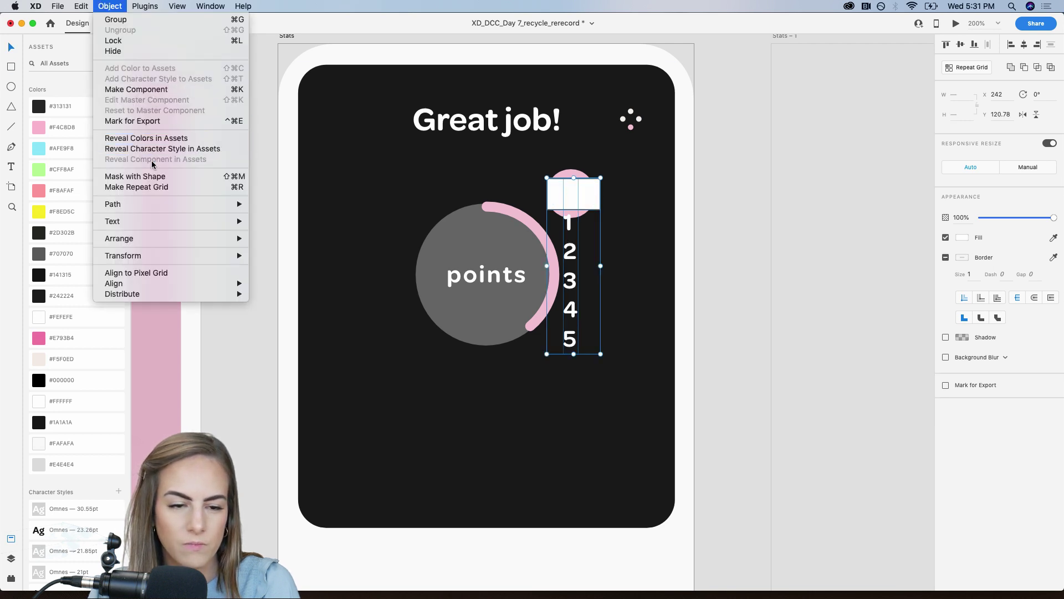
pyautogui.click(149, 176)
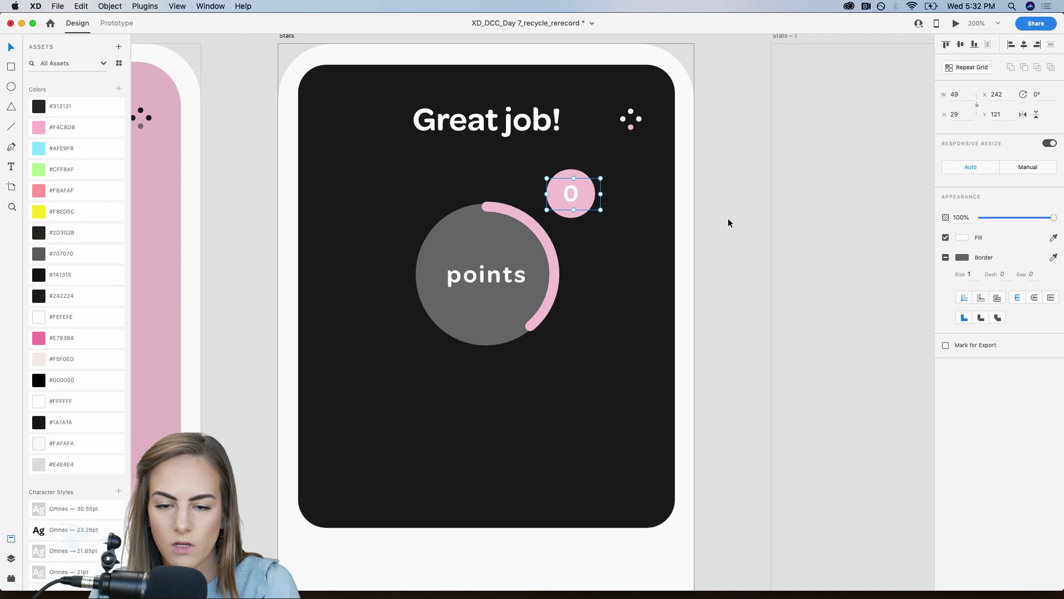
pyautogui.click(708, 229)
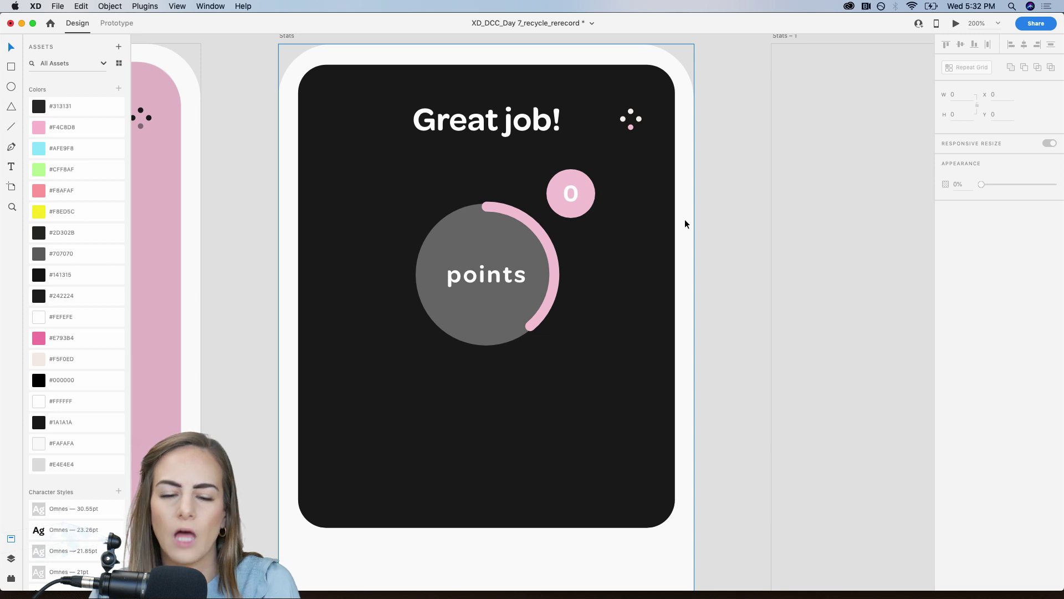
pyautogui.click(469, 230)
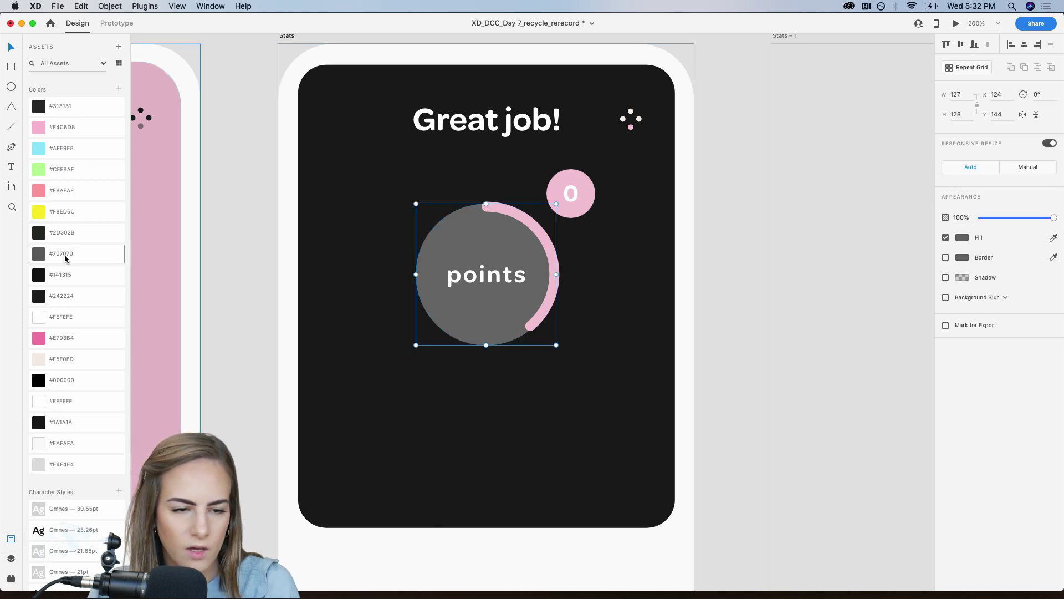
# Fill the points circle #313131 and duplicate the points text below it as '+5 Plastic recycled'.
pyautogui.click(71, 106)
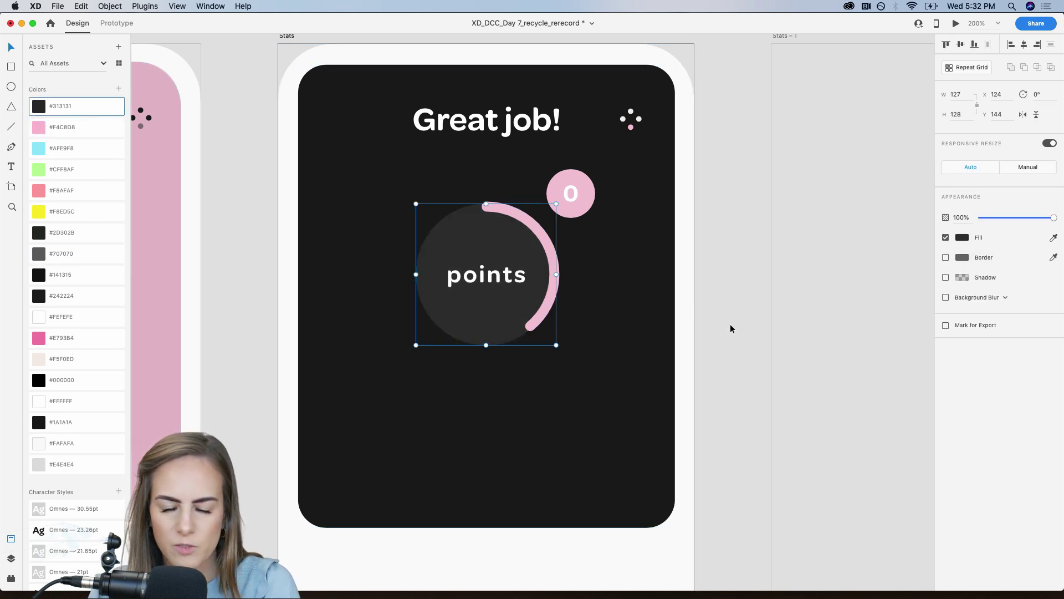
pyautogui.scroll(-3, 613, 267)
pyautogui.click(513, 209)
pyautogui.moveTo(513, 211); pyautogui.dragTo(515, 355)
pyautogui.doubleClick(514, 352)
pyautogui.write('+5 Plastic recycled')
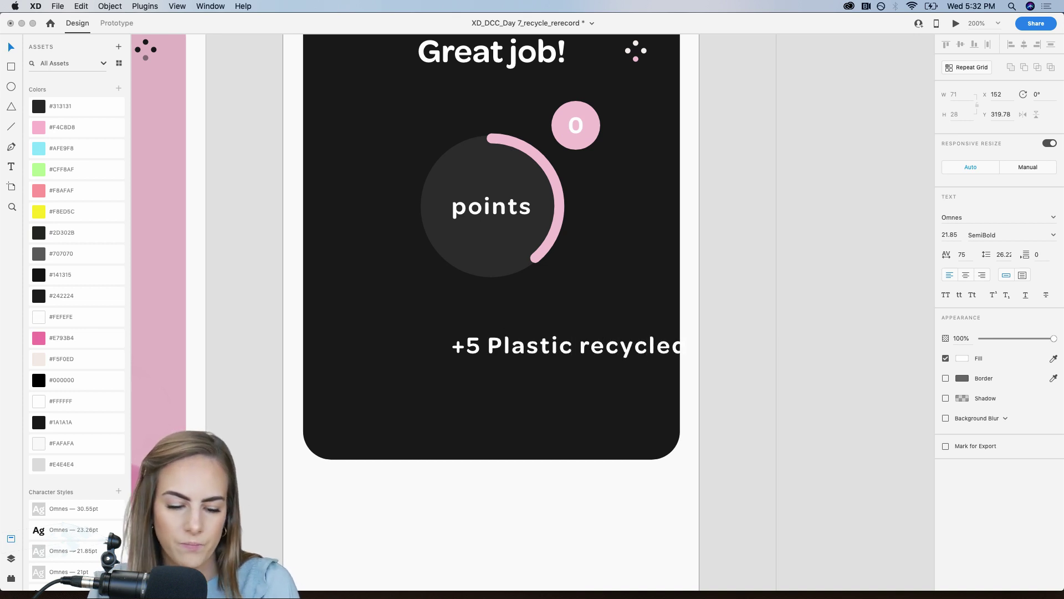
pyautogui.press('Escape')
pyautogui.moveTo(652, 349); pyautogui.dragTo(585, 360)
# Move the dark card's edge up, shortening the card to 370.5 high.
pyautogui.click(544, 399)
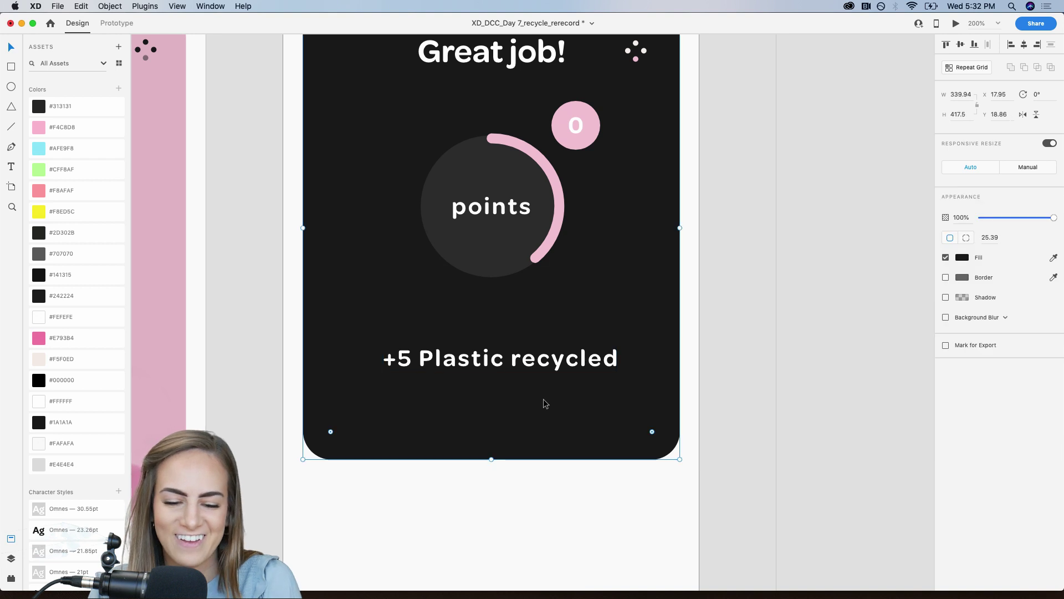
pyautogui.moveTo(489, 459); pyautogui.dragTo(494, 413)
pyautogui.scroll(3, 493, 414)
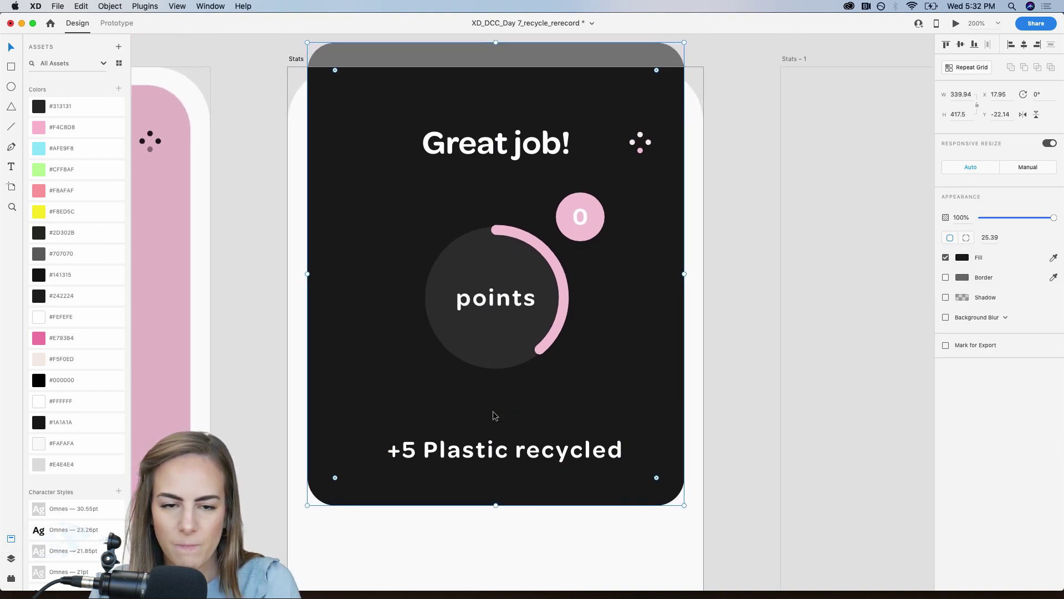
pyautogui.moveTo(496, 417); pyautogui.dragTo(499, 392)
pyautogui.scroll(-4, 495, 462)
pyautogui.scroll(2, 498, 393)
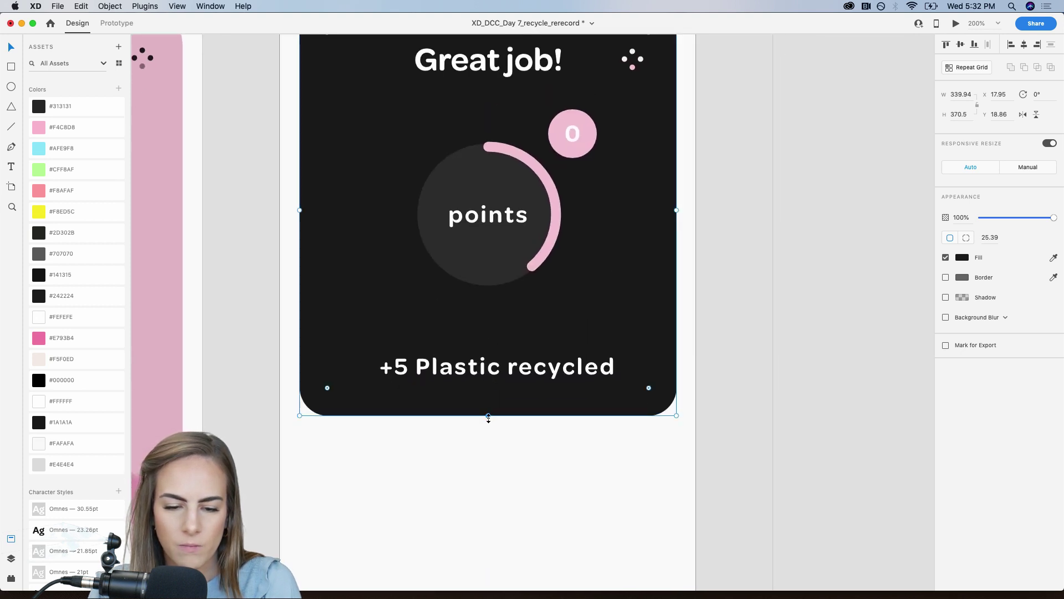
# Duplicate the taller card and intersect the copy with a rectangle into a rounded bottom band.
pyautogui.moveTo(489, 417); pyautogui.dragTo(489, 434)
pyautogui.press('super+shift+bracketright')
pyautogui.click(12, 67)
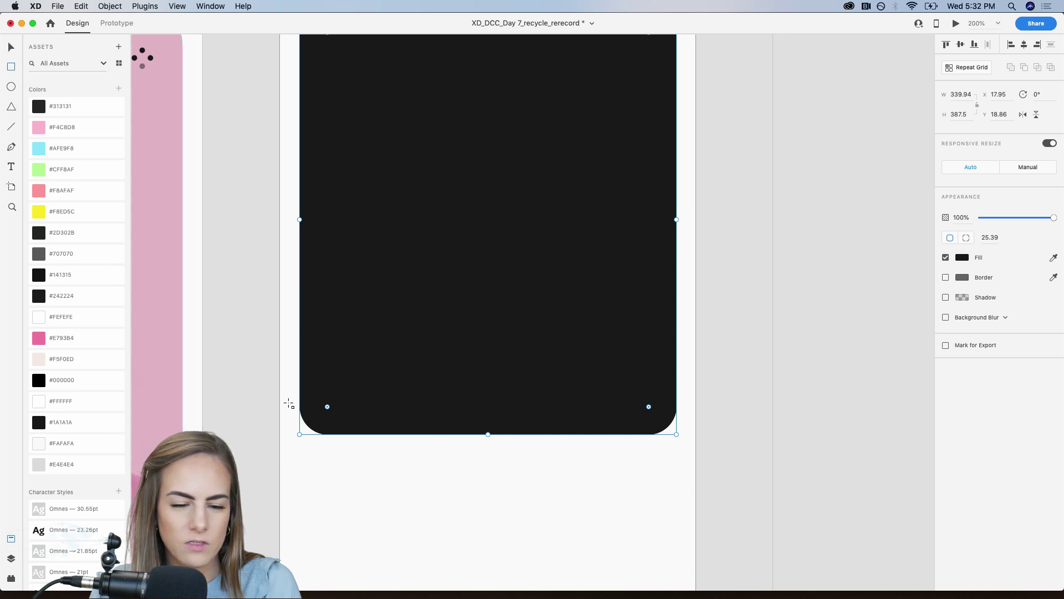
pyautogui.moveTo(263, 458); pyautogui.dragTo(728, 347)
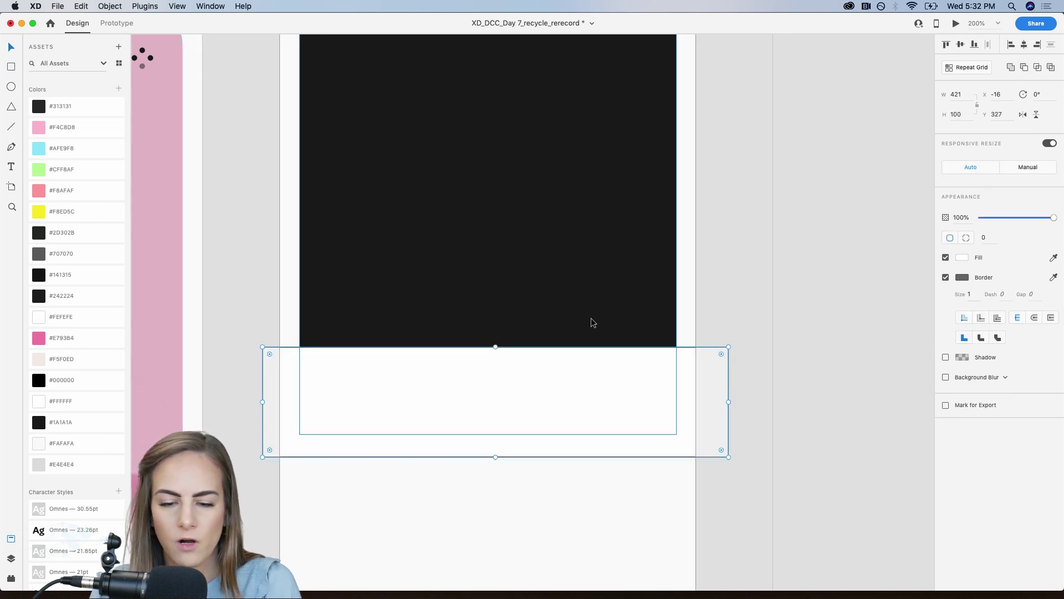
pyautogui.keyDown('shift'); pyautogui.click(591, 317); pyautogui.keyUp('shift')
pyautogui.click(1037, 67)
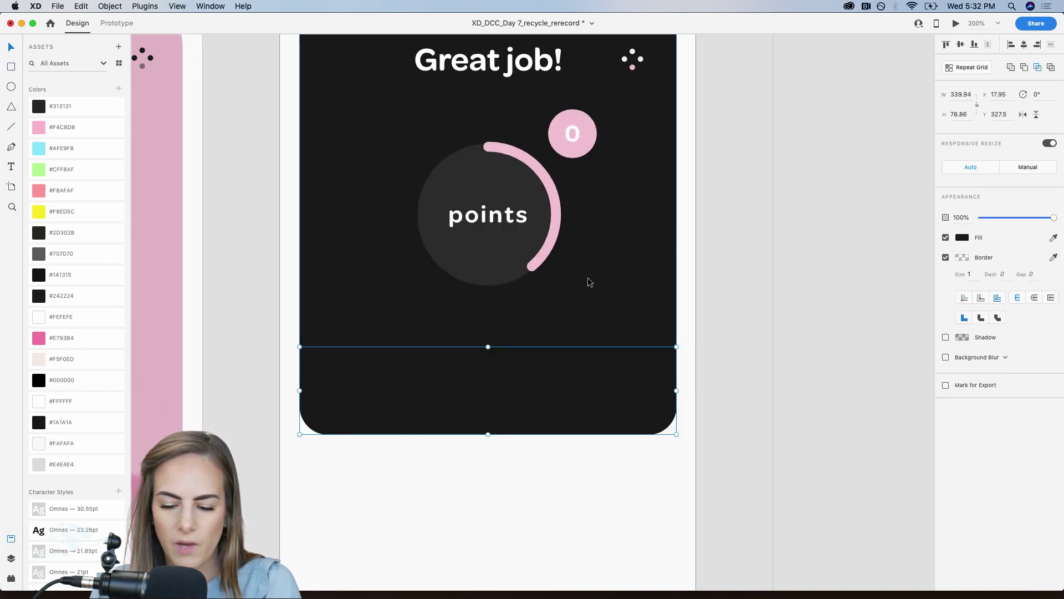
# Fill the bottom band #313131 with the '+5 Plastic recycled' label brought in front of it.
pyautogui.press('super+bracketleft')
pyautogui.moveTo(514, 366); pyautogui.dragTo(514, 395)
pyautogui.click(659, 391)
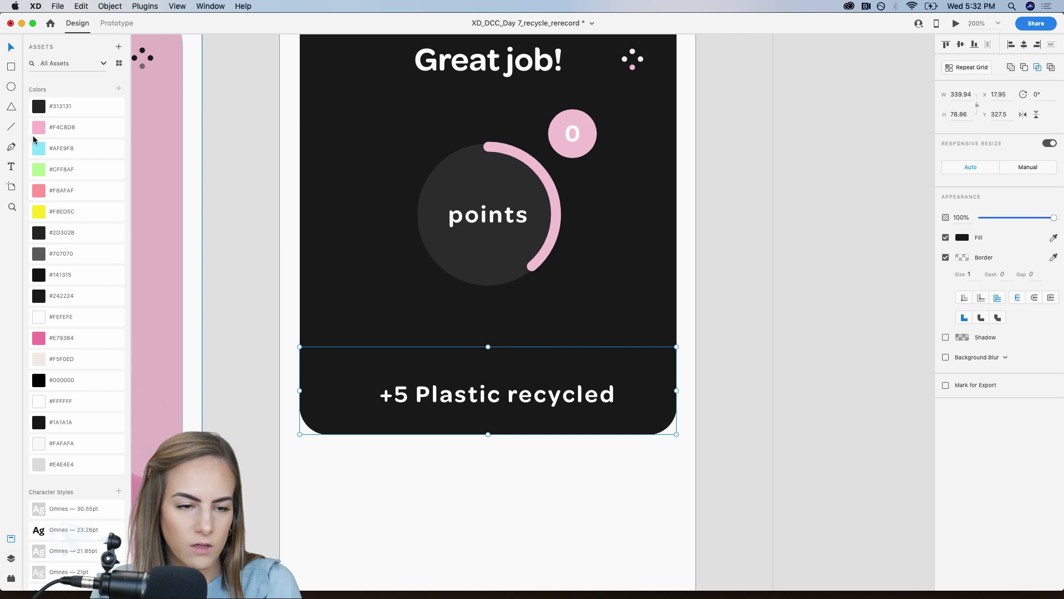
pyautogui.click(58, 115)
pyautogui.moveTo(532, 397); pyautogui.dragTo(532, 394)
pyautogui.click(725, 303)
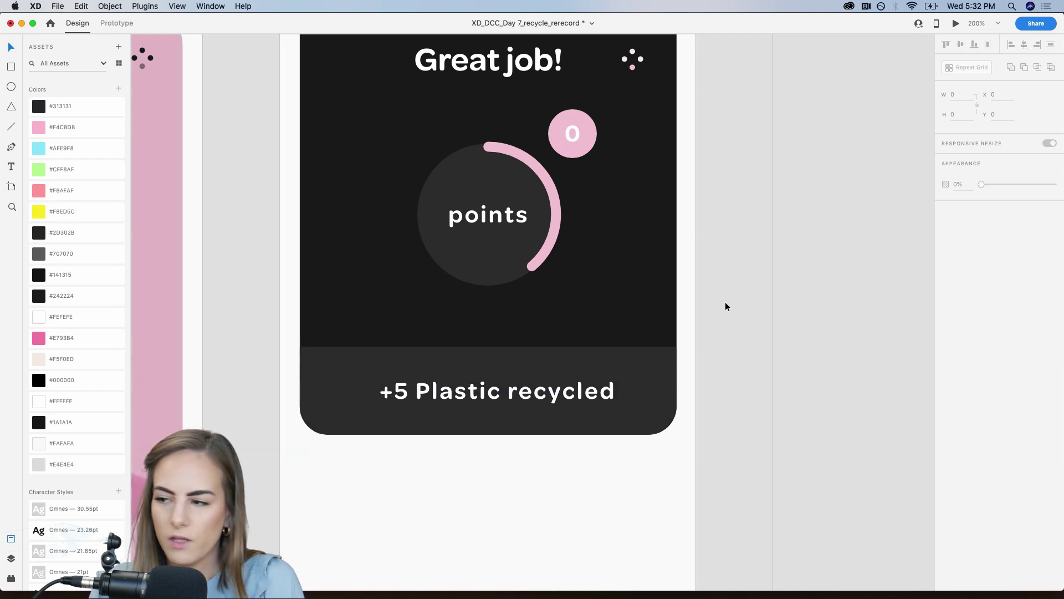
# Recolour the badge's number column #313131 so the 0 appears dark.
pyautogui.doubleClick(600, 136)
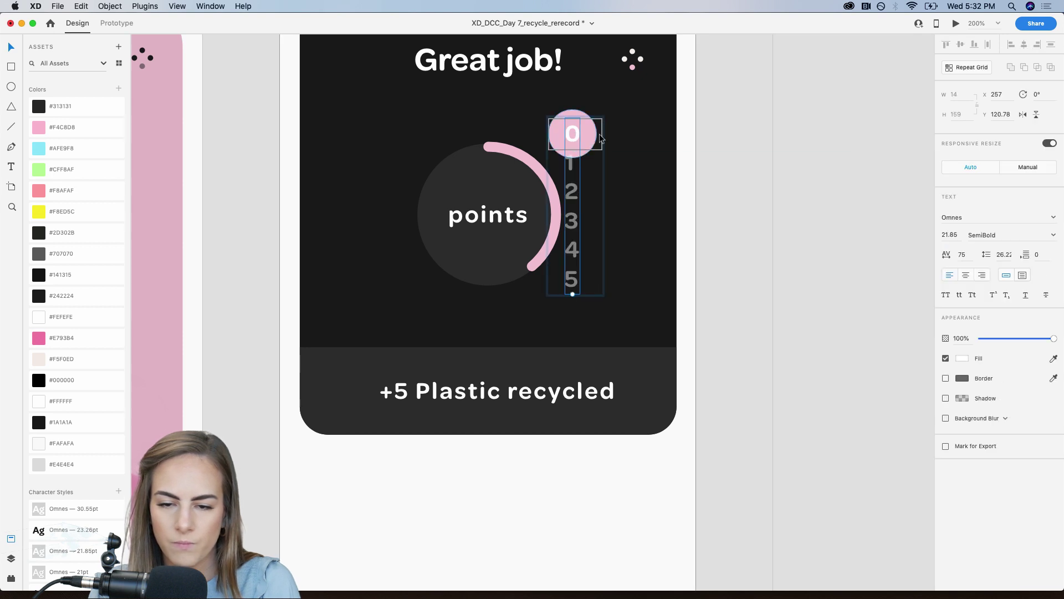
pyautogui.click(71, 111)
pyautogui.click(714, 182)
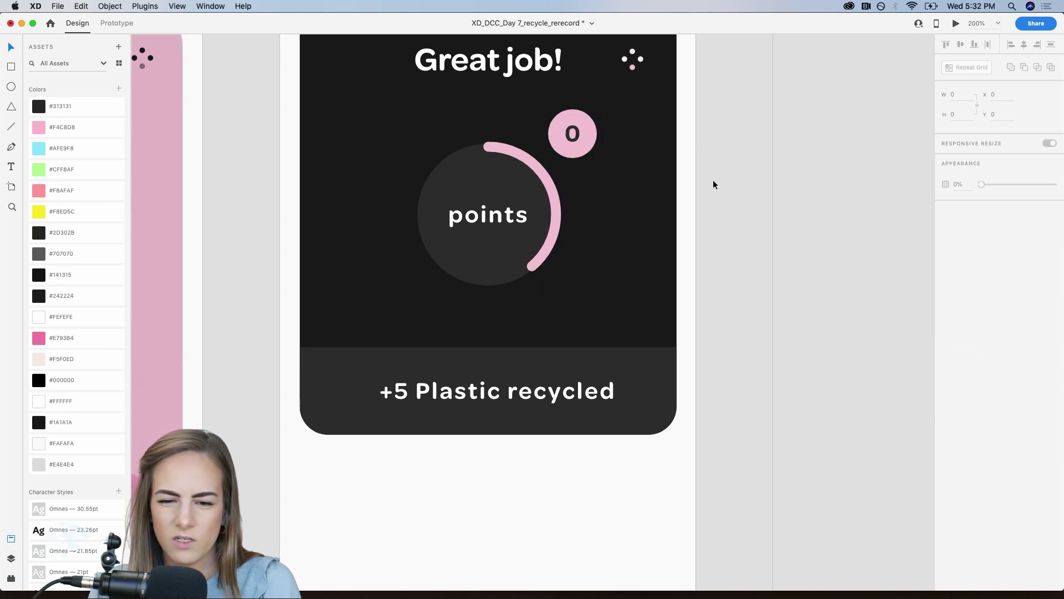
# Copy the Scan item button onto the Stats screen and fill its background pink #E793B4.
pyautogui.scroll(-2, 587, 230)
pyautogui.scroll(-10, 587, 231)
pyautogui.scroll(5, 587, 231)
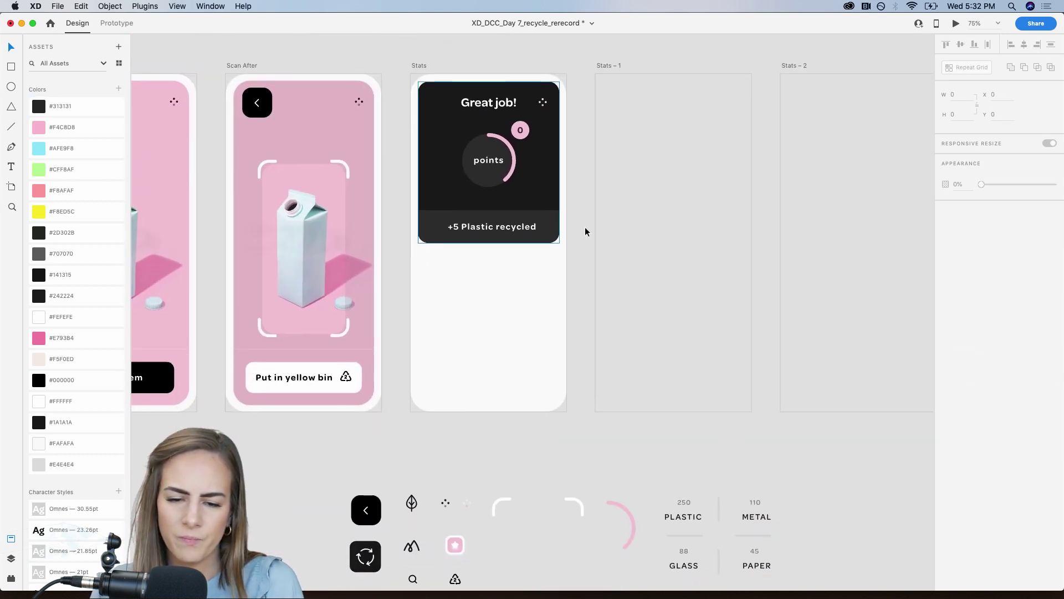
pyautogui.hscroll(-5, 238, 293)
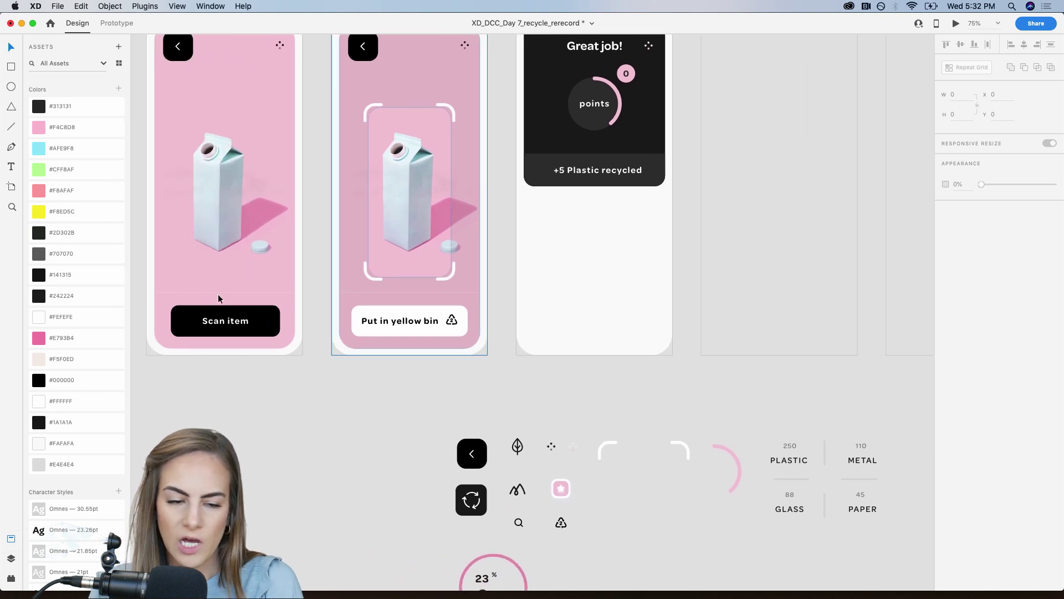
pyautogui.hscroll(3, 227, 316)
pyautogui.click(223, 313)
pyautogui.press('super+c')
pyautogui.hscroll(3, 442, 302)
pyautogui.press('super+v')
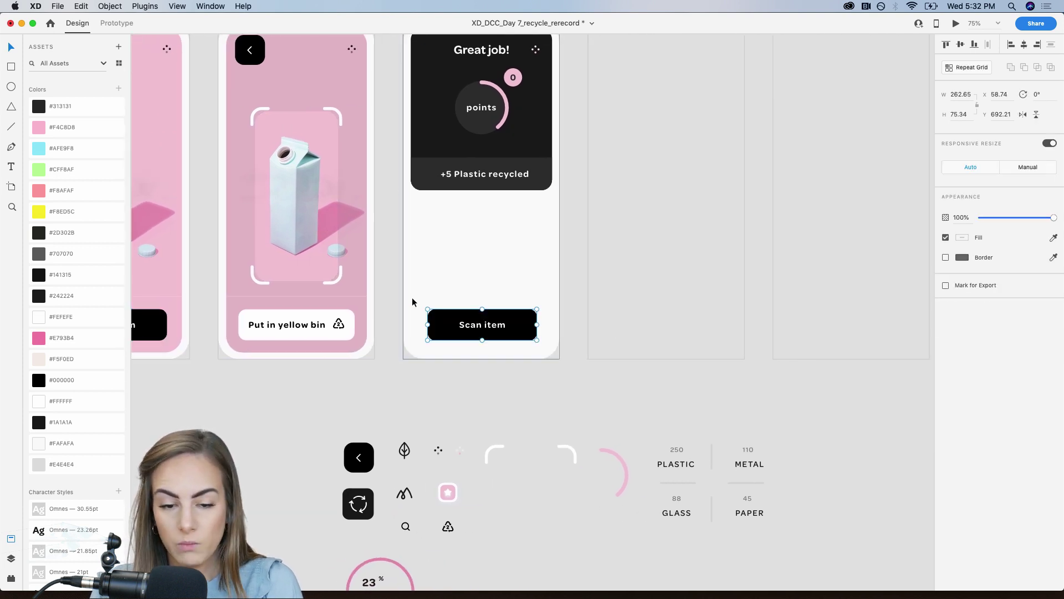
pyautogui.scroll(5, 510, 350)
pyautogui.doubleClick(515, 289)
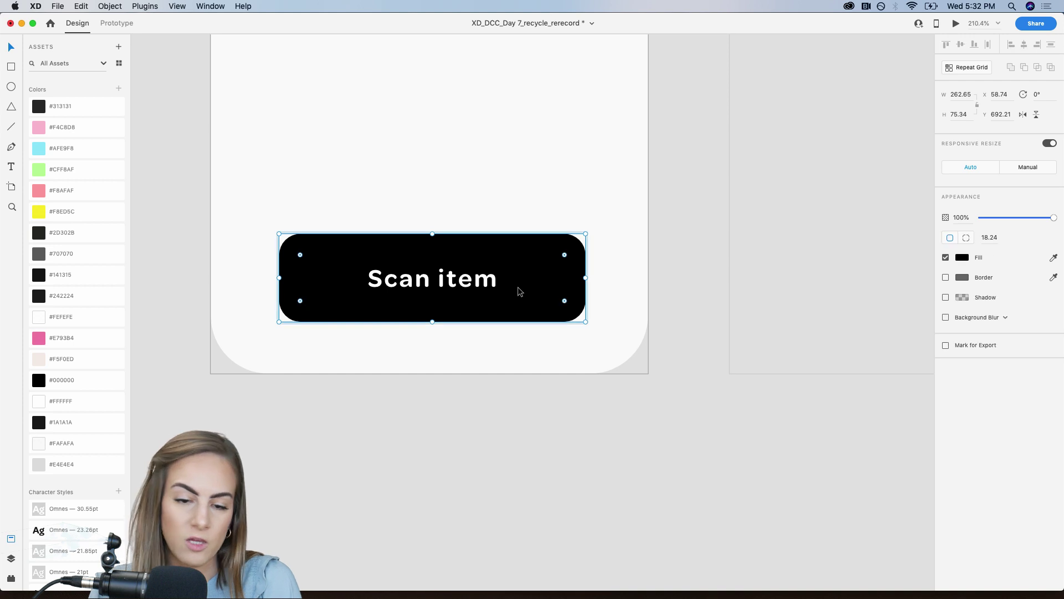
pyautogui.click(38, 338)
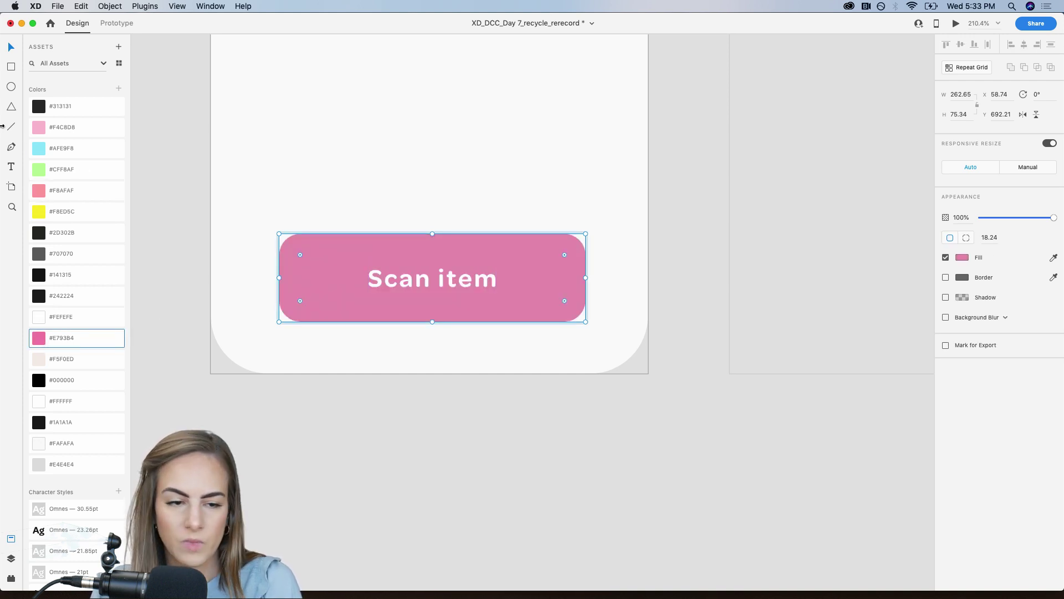
# Change the pasted button's label to 'Redeem Points'.
pyautogui.click(473, 287)
pyautogui.doubleClick(472, 287)
pyautogui.write('Rece')
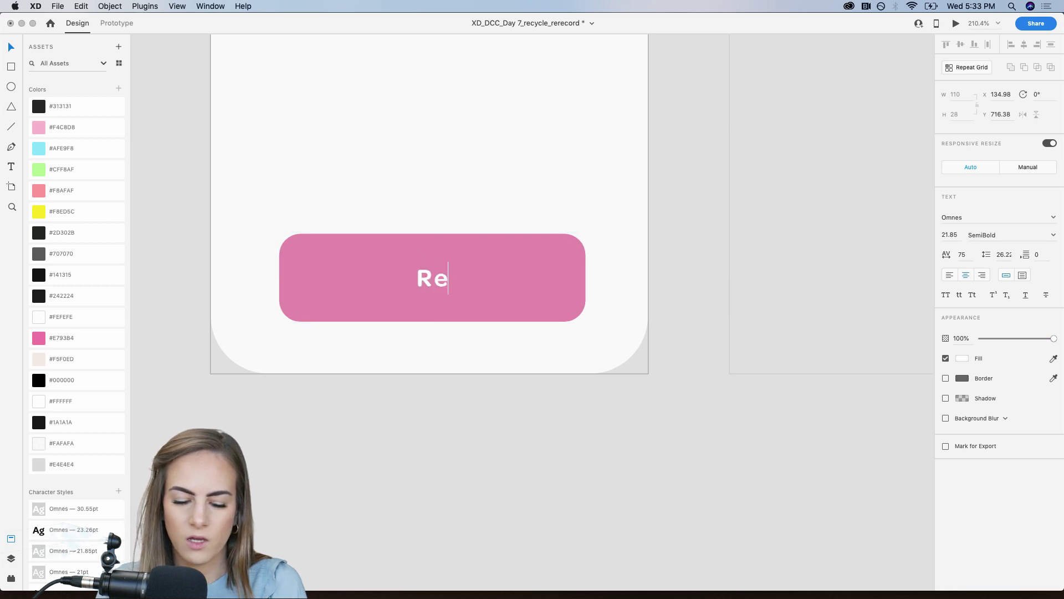
pyautogui.press('BackSpace')
pyautogui.press('BackSpace')
pyautogui.write('deem Points')
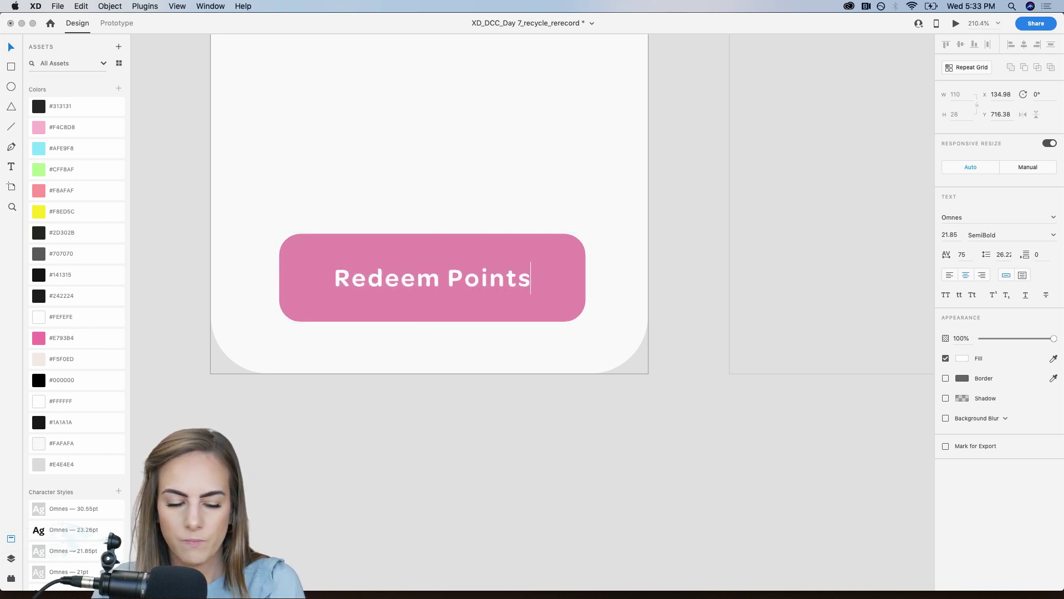
pyautogui.press('Escape')
pyautogui.click(696, 262)
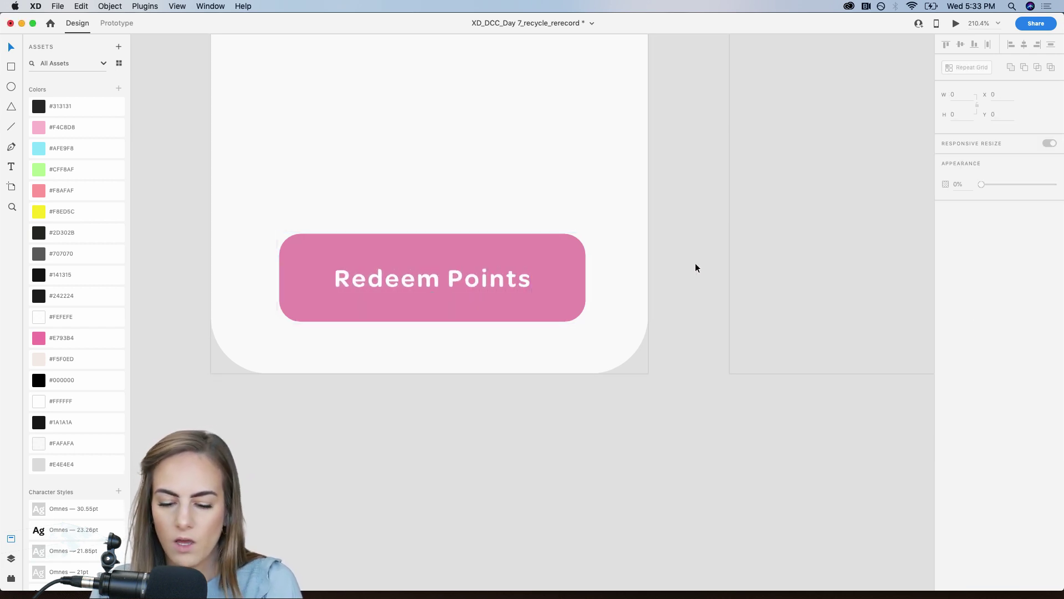
# Paste the PLASTIC/METAL/GLASS/PAPER stats group onto the Stats screen between card and button.
pyautogui.press('super+1')
pyautogui.scroll(-5, 695, 263)
pyautogui.hscroll(2, 695, 262)
pyautogui.click(682, 345)
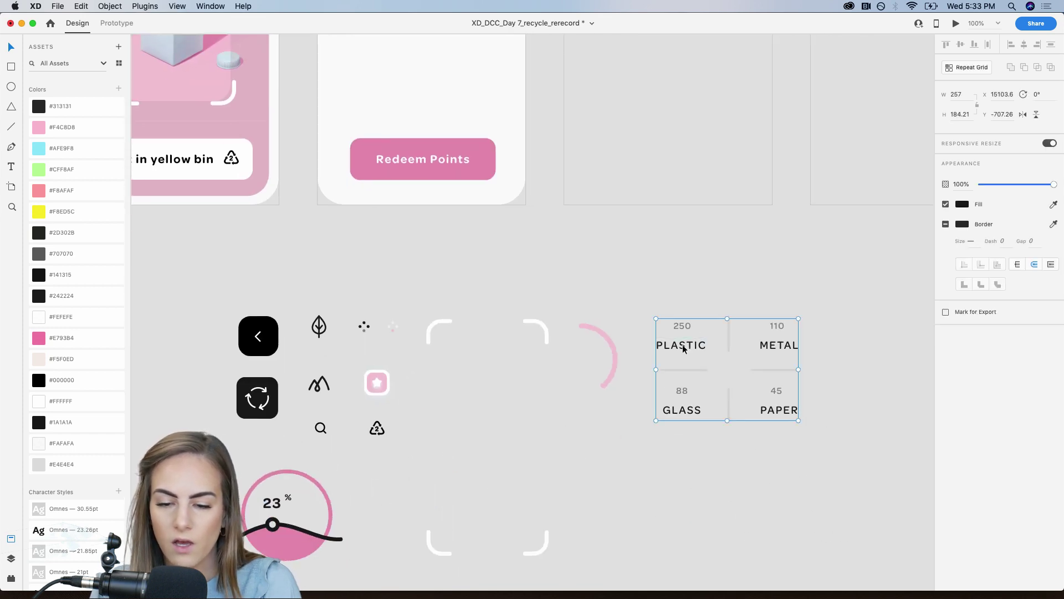
pyautogui.scroll(5, 684, 344)
pyautogui.hscroll(-3, 683, 345)
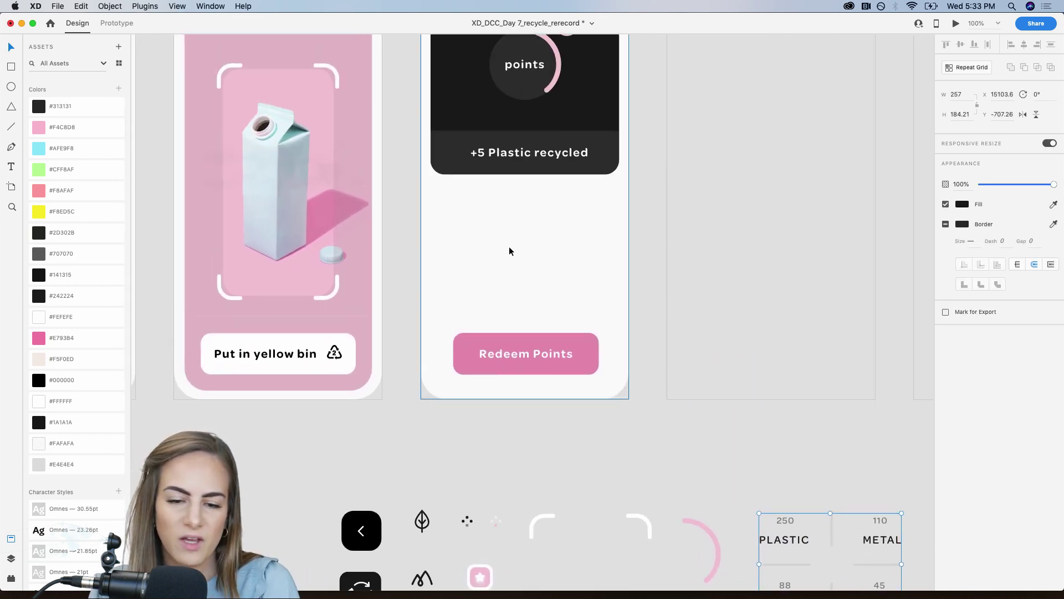
pyautogui.press('super+v')
pyautogui.moveTo(579, 256); pyautogui.dragTo(578, 291)
pyautogui.click(647, 262)
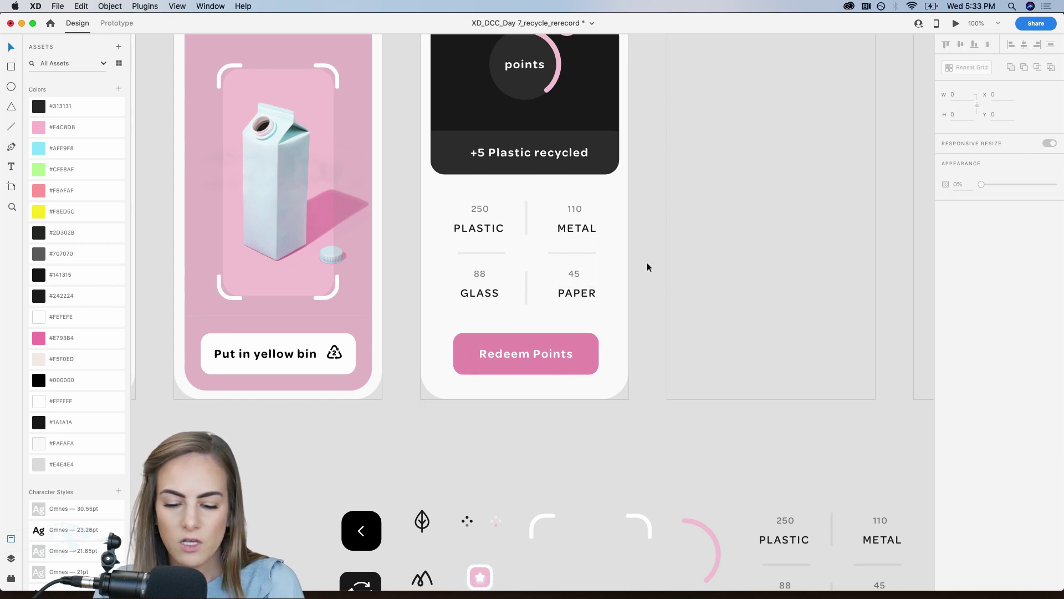
# Add borderless dots beside PLASTIC and METAL, coloured yellow and pink.
pyautogui.press('super+equal')
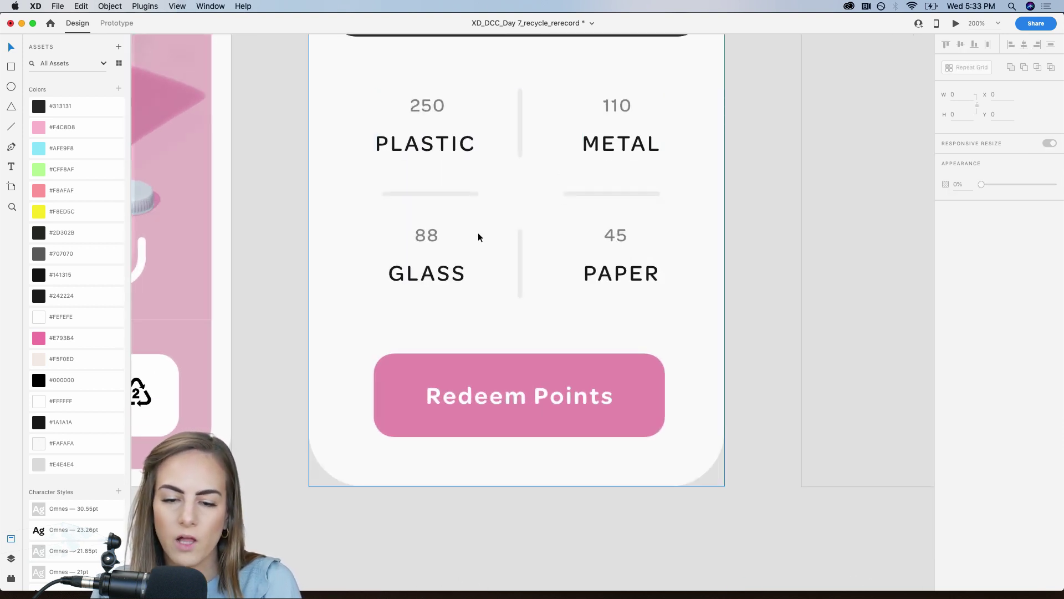
pyautogui.scroll(5, 435, 150)
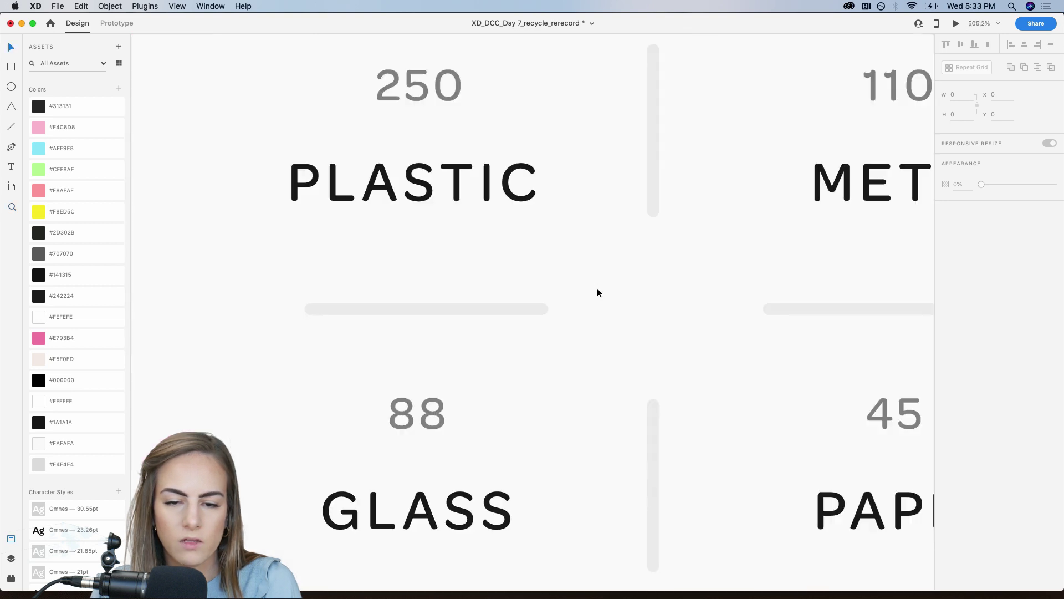
pyautogui.hscroll(-3, 248, 151)
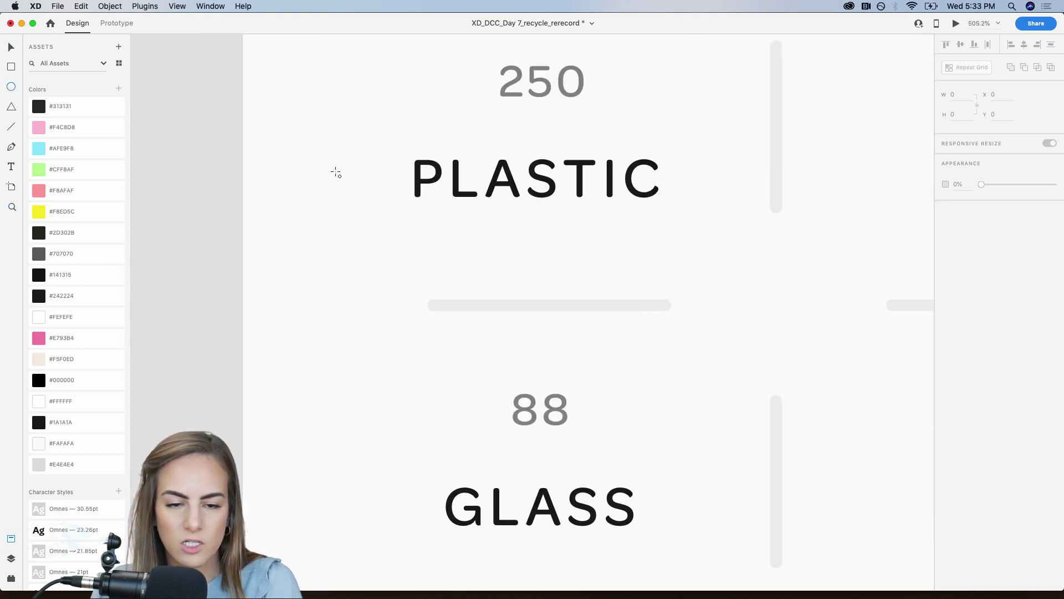
pyautogui.moveTo(322, 159); pyautogui.dragTo(369, 206)
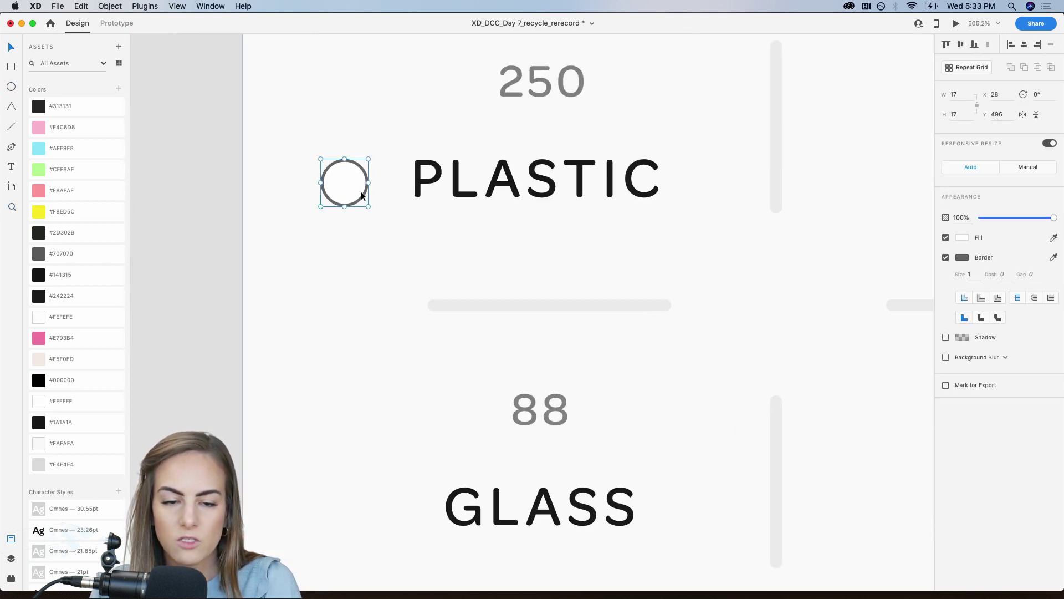
pyautogui.press('Up')
pyautogui.click(101, 214)
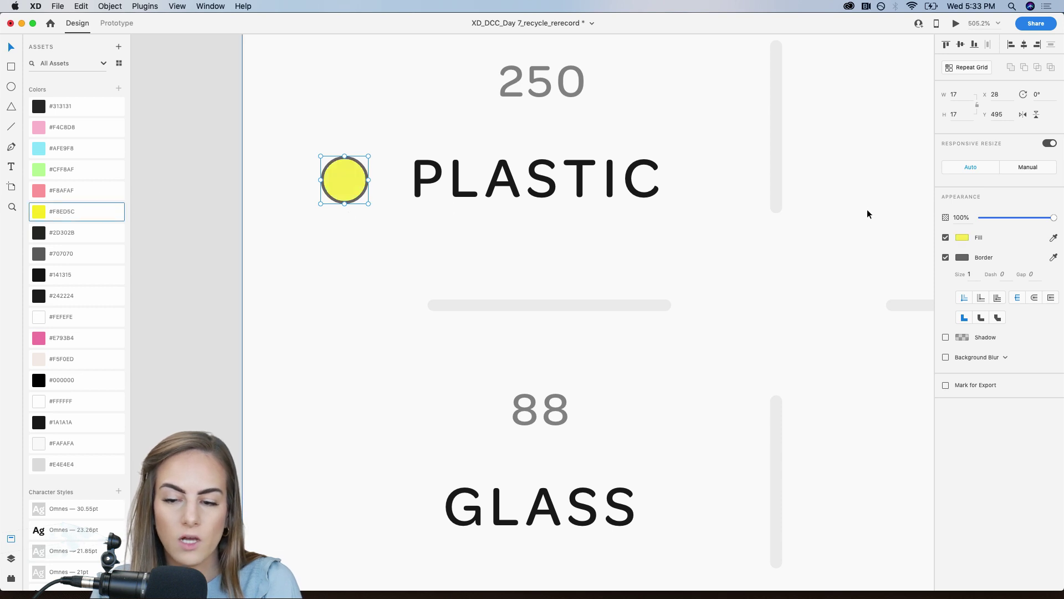
pyautogui.click(946, 258)
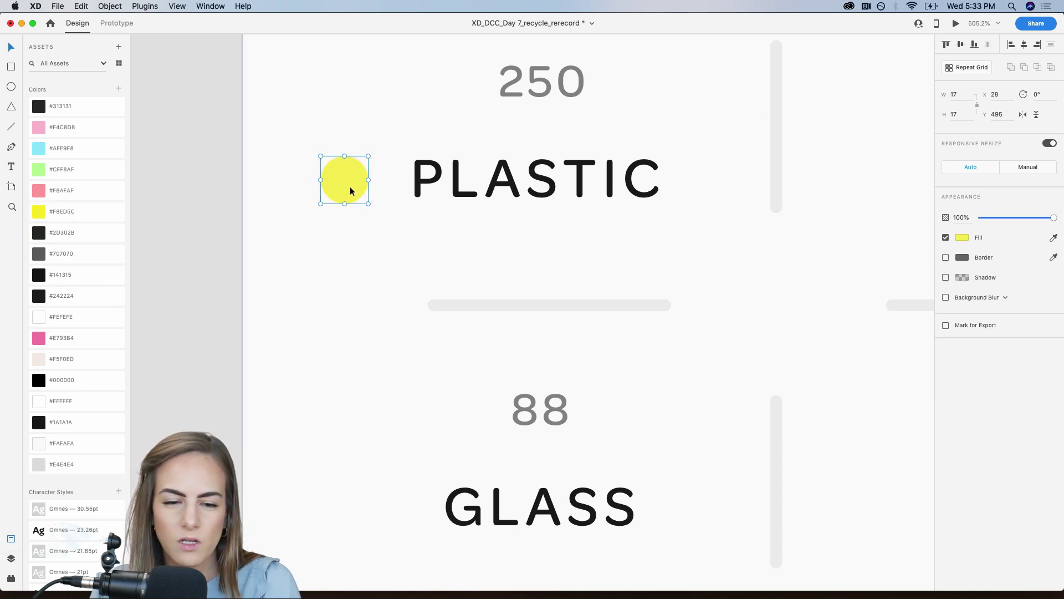
pyautogui.keyDown('alt'); pyautogui.moveTo(351, 191); pyautogui.dragTo(871, 195); pyautogui.keyUp('alt')
pyautogui.hscroll(3, 871, 195)
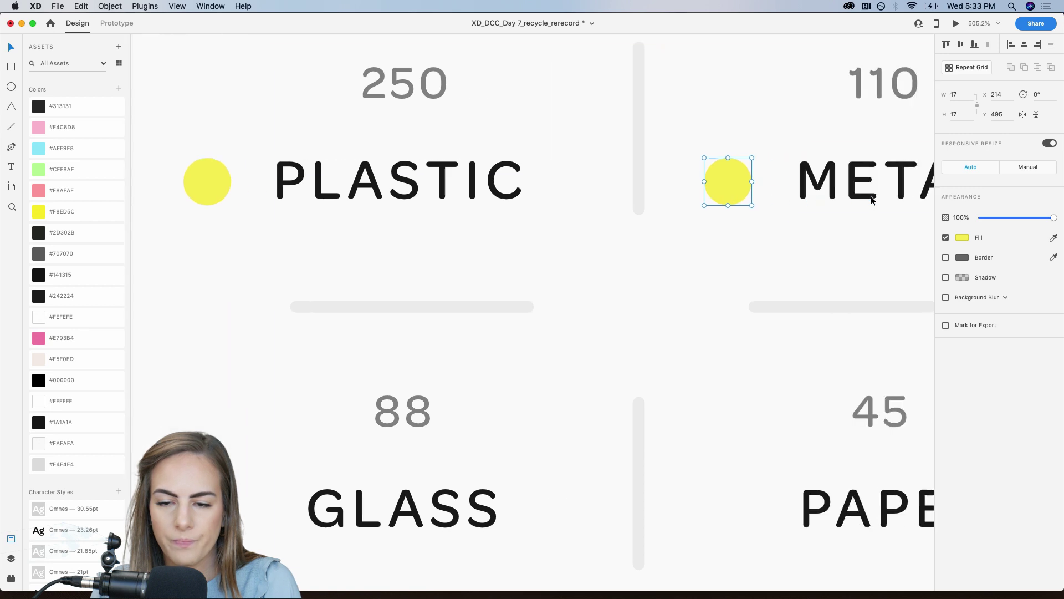
pyautogui.click(51, 190)
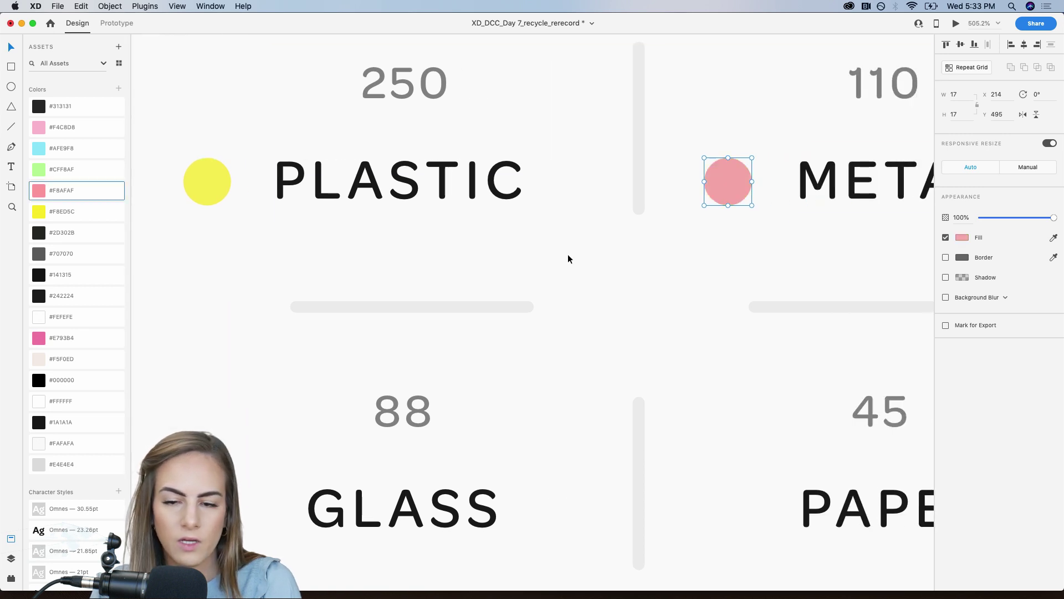
pyautogui.scroll(-3, 568, 257)
# Duplicate the two dots beside GLASS and PAPER, colouring them green #CFF8AF and light blue #AFE9F8.
pyautogui.keyDown('shift'); pyautogui.click(220, 147); pyautogui.keyUp('shift')
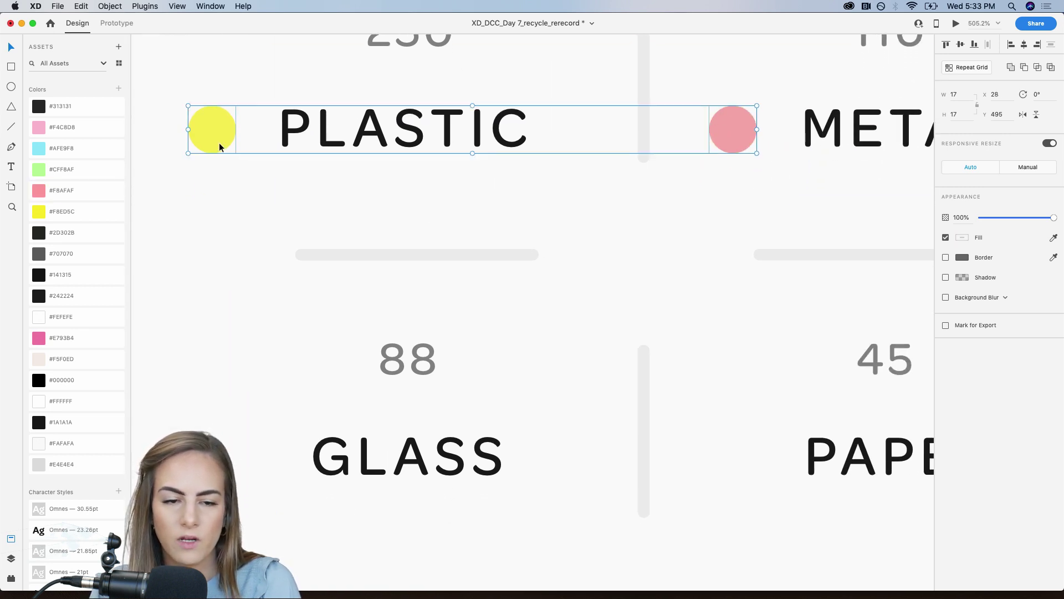
pyautogui.moveTo(220, 146); pyautogui.dragTo(219, 471)
pyautogui.click(279, 393)
pyautogui.click(219, 441)
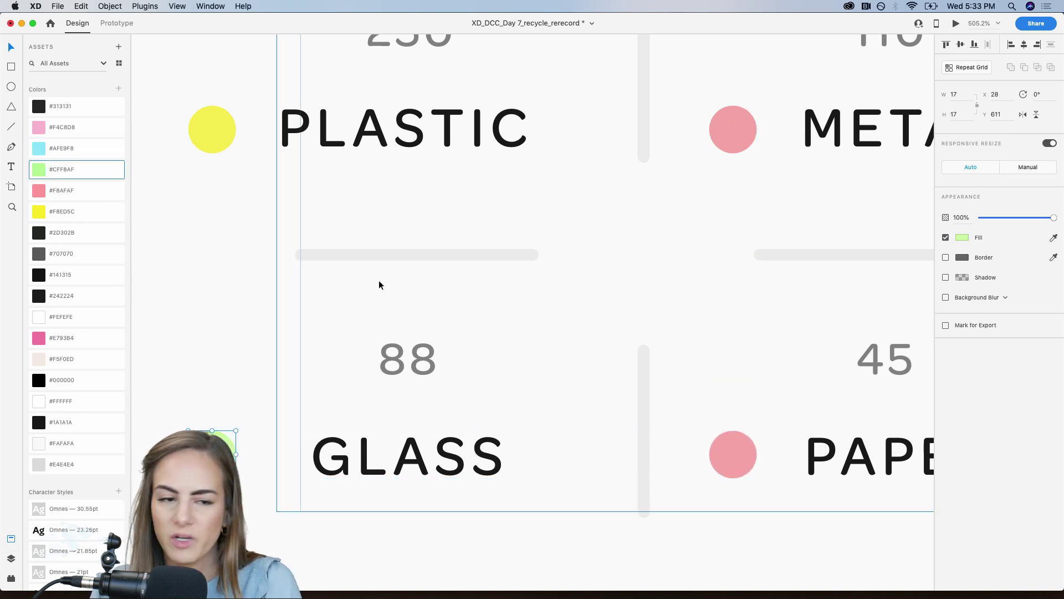
pyautogui.click(738, 451)
pyautogui.click(81, 154)
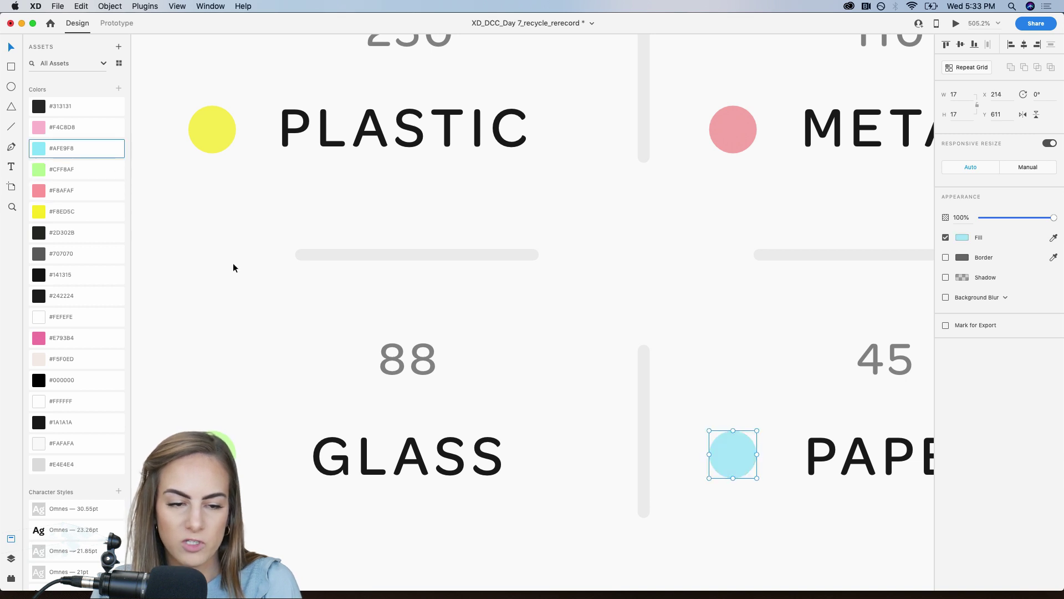
pyautogui.press('super+2')
pyautogui.scroll(-5, 367, 381)
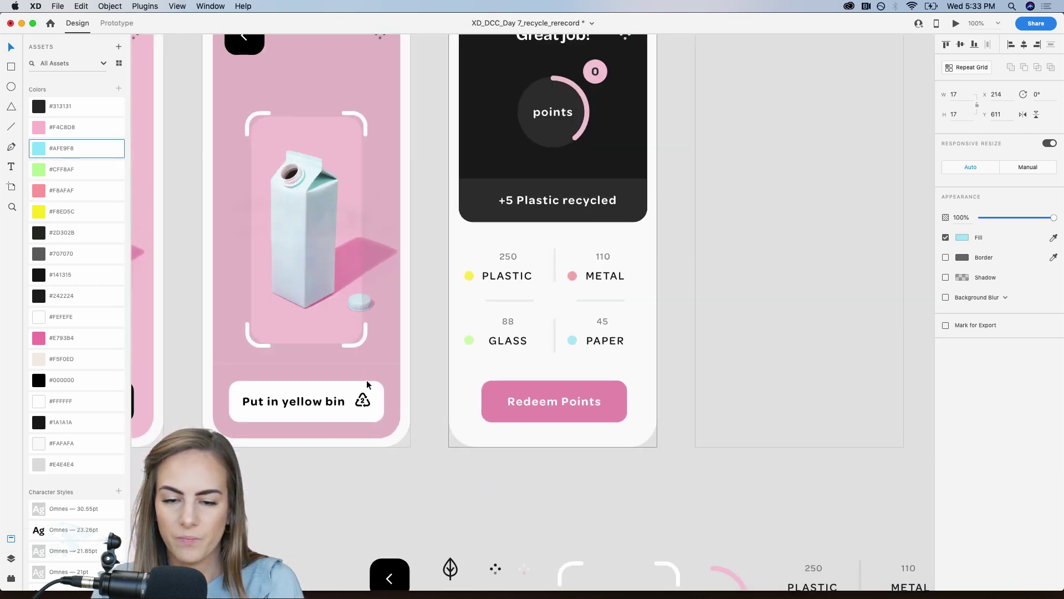
# Paste the Stats screen's full contents into the Stats – 5 artboard.
pyautogui.hscroll(3, 780, 378)
pyautogui.moveTo(500, 433); pyautogui.dragTo(341, 91)
pyautogui.hscroll(1, 341, 92)
pyautogui.hscroll(15, 341, 88)
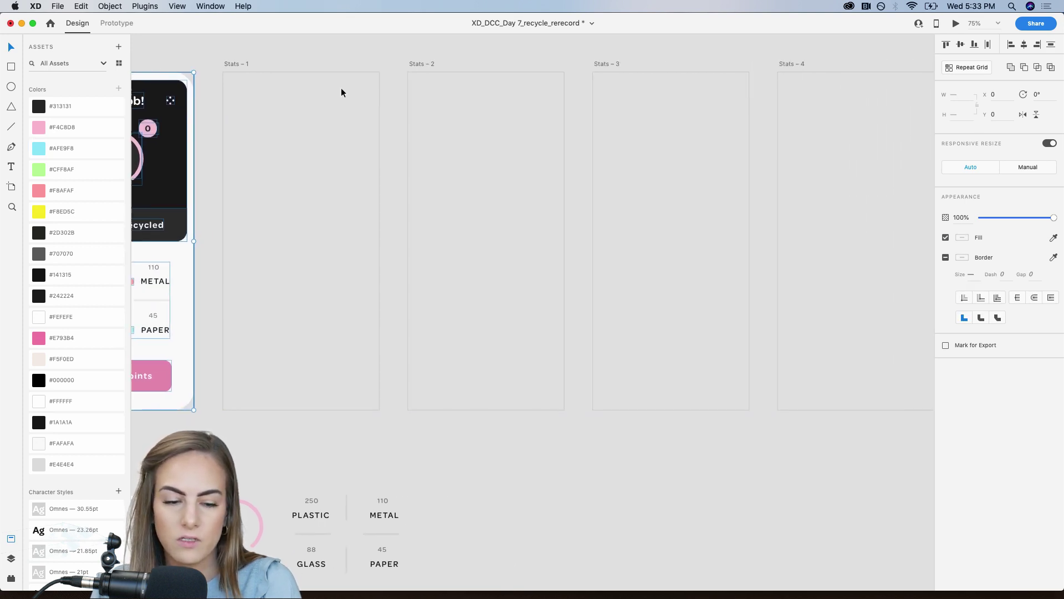
pyautogui.click(567, 141)
pyautogui.press('super+v')
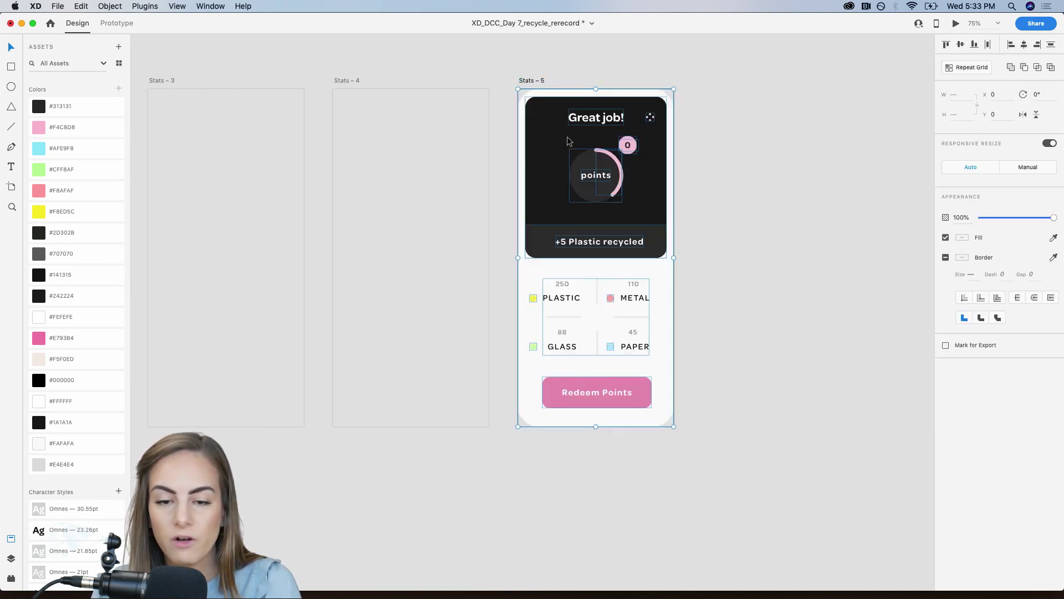
pyautogui.click(761, 162)
# Slide the pasted badge's number column up within its mask so it reads 5.
pyautogui.press('super+2')
pyautogui.scroll(3, 761, 161)
pyautogui.hscroll(2, 761, 162)
pyautogui.scroll(4, 761, 165)
pyautogui.hscroll(3, 760, 166)
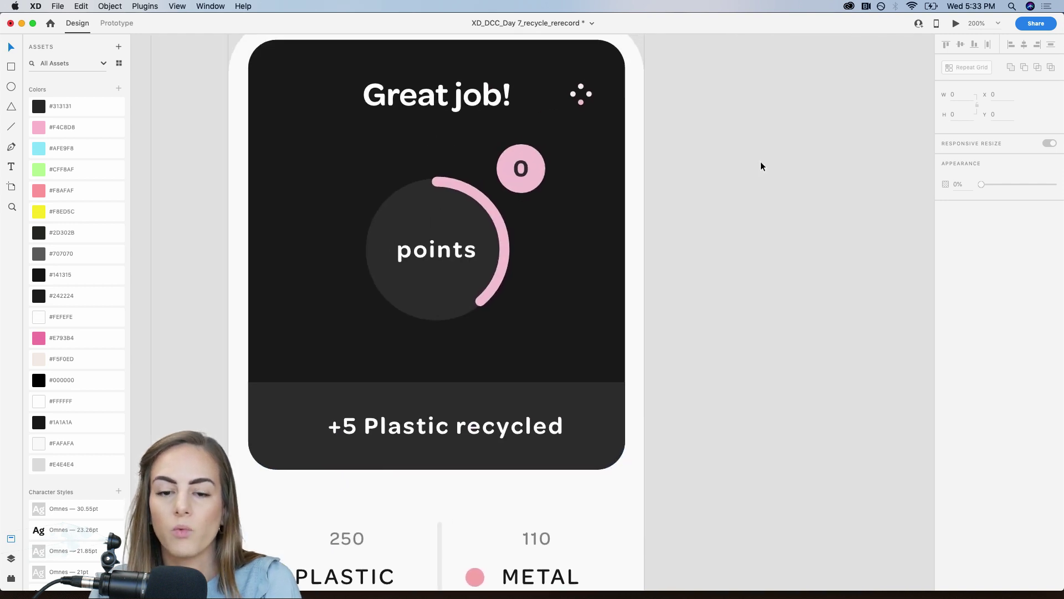
pyautogui.click(499, 222)
pyautogui.scroll(5, 499, 222)
pyautogui.hscroll(-2, 499, 221)
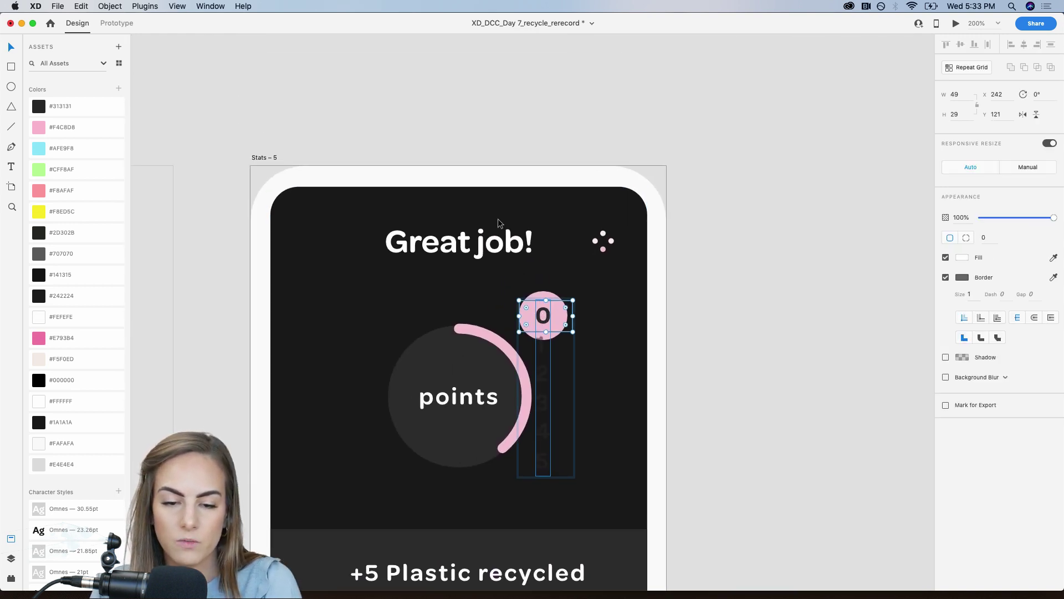
pyautogui.moveTo(553, 347); pyautogui.dragTo(554, 195)
pyautogui.click(599, 157)
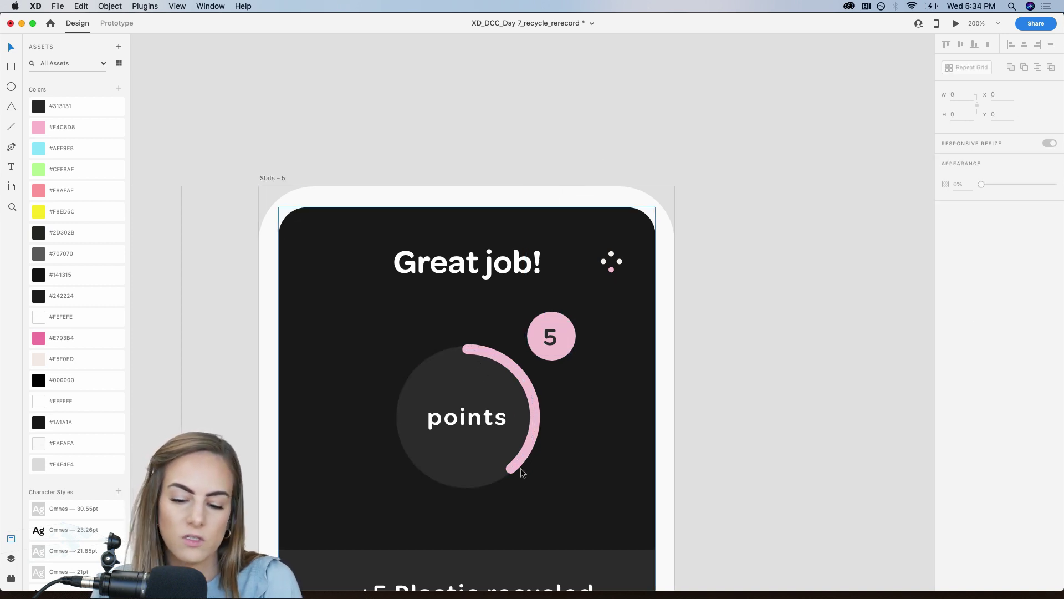
pyautogui.press('super+minus')
pyautogui.press('super+minus')
pyautogui.press('super+minus')
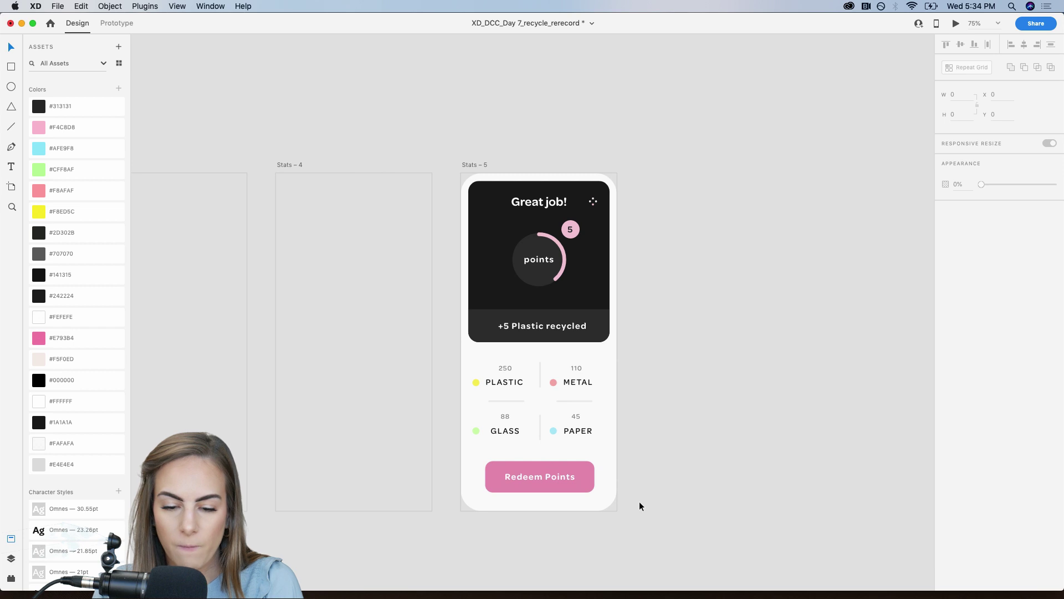
pyautogui.moveTo(639, 502); pyautogui.dragTo(467, 190)
# Paste the card into Stats – 4, set its counter to 4 and shorten the pink arc.
pyautogui.hscroll(-3, 466, 191)
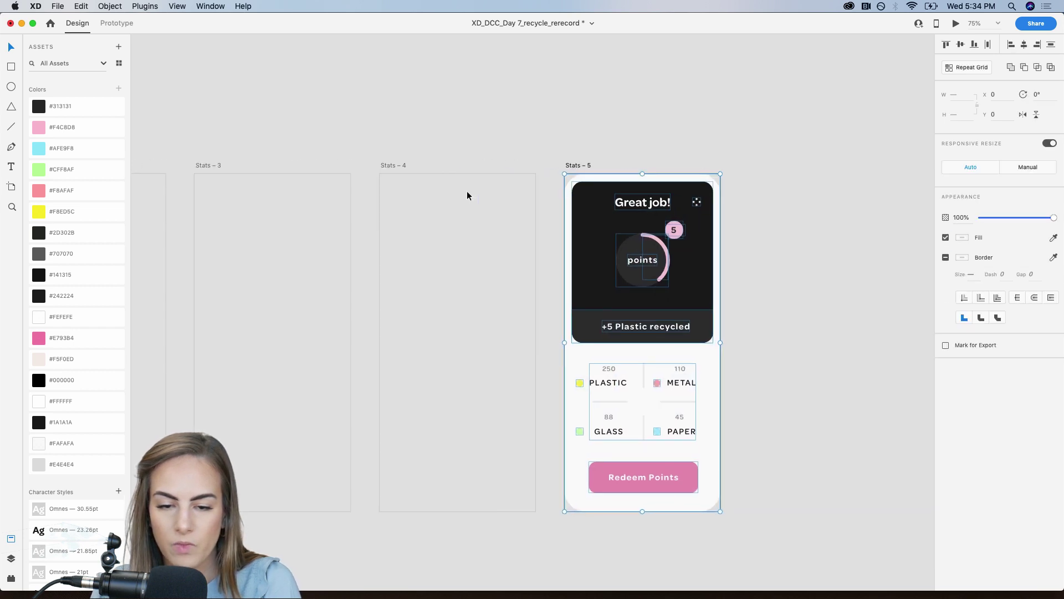
pyautogui.click(494, 213)
pyautogui.press('super+v')
pyautogui.press('z')
pyautogui.moveTo(567, 194); pyautogui.dragTo(529, 253)
pyautogui.click(586, 230)
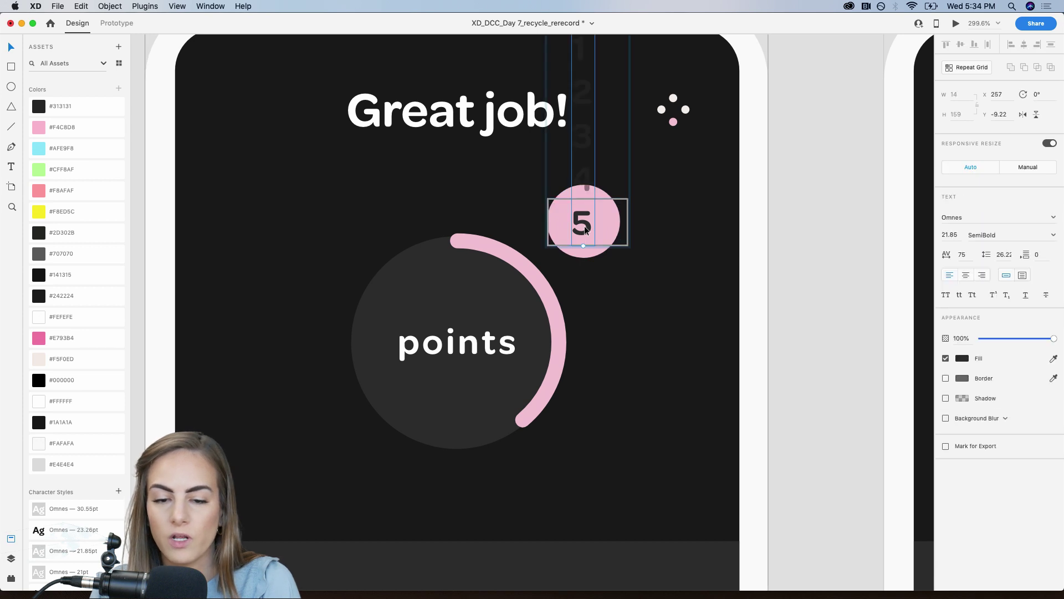
pyautogui.moveTo(586, 230); pyautogui.dragTo(587, 272)
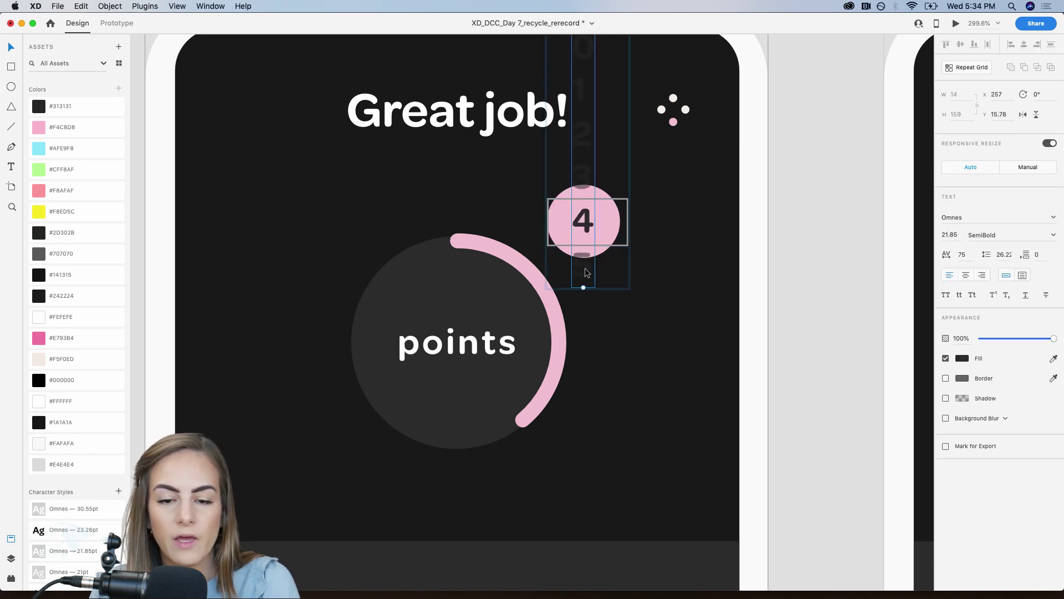
pyautogui.doubleClick(550, 395)
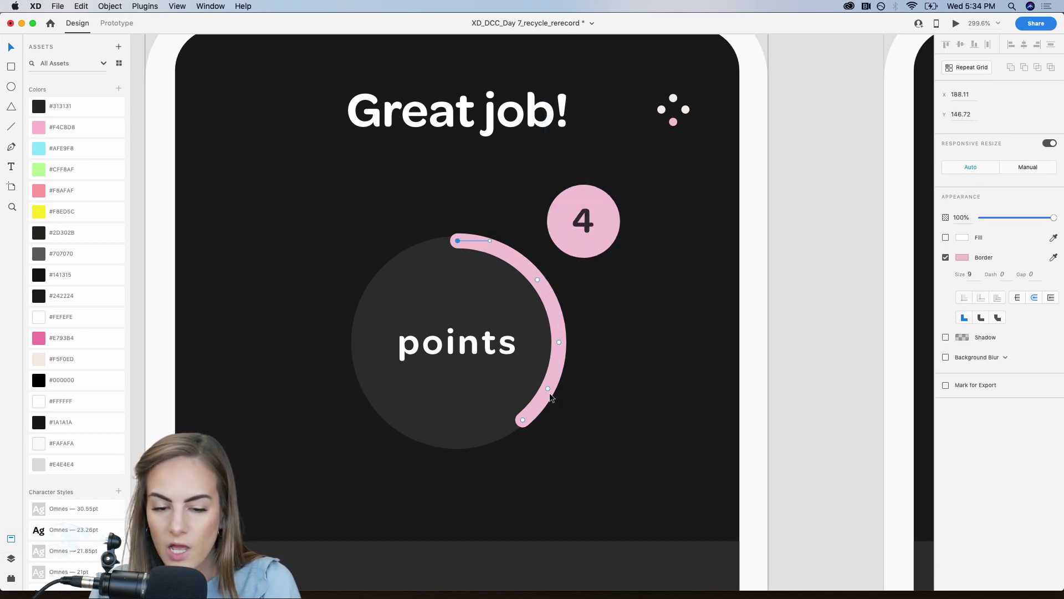
pyautogui.click(522, 421)
pyautogui.press('Delete')
pyautogui.press('super+2')
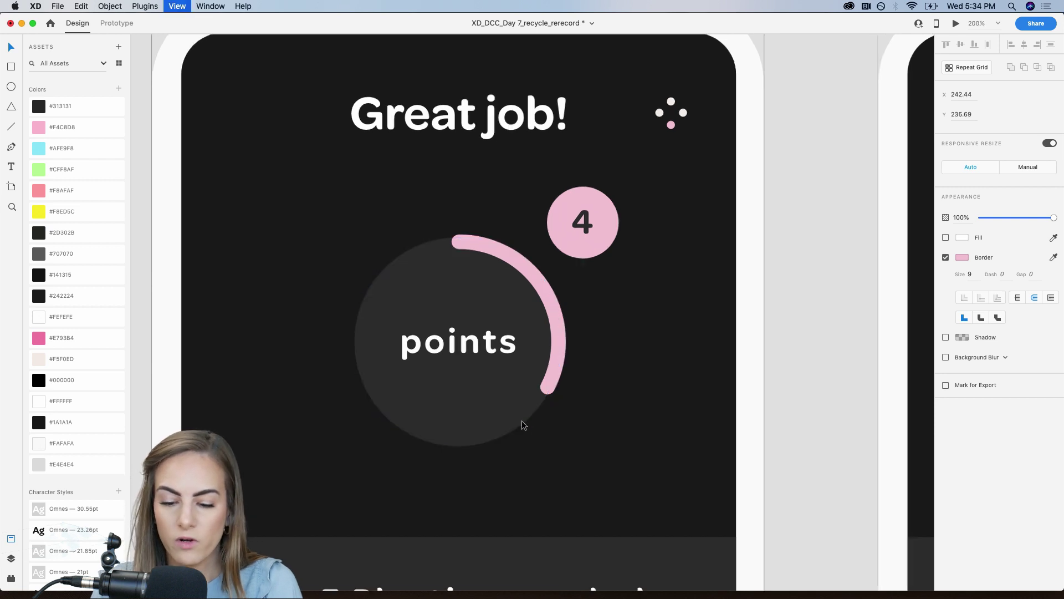
pyautogui.press('super+minus')
pyautogui.click(603, 178)
# Copy the whole Stats – 4 card into the empty Stats – 3 screen.
pyautogui.scroll(-1, 608, 490)
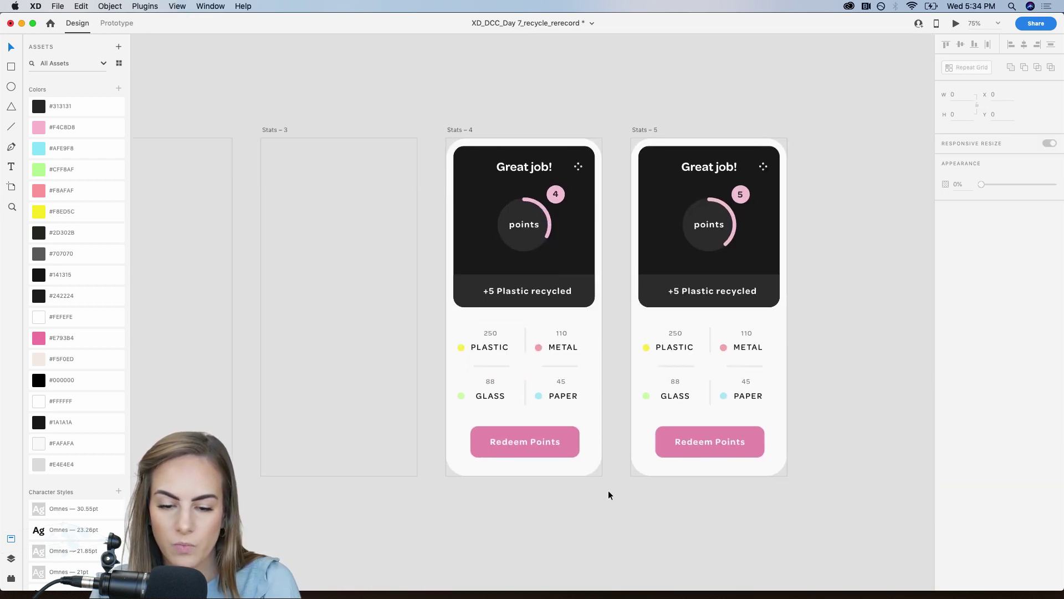
pyautogui.moveTo(607, 490); pyautogui.dragTo(444, 146)
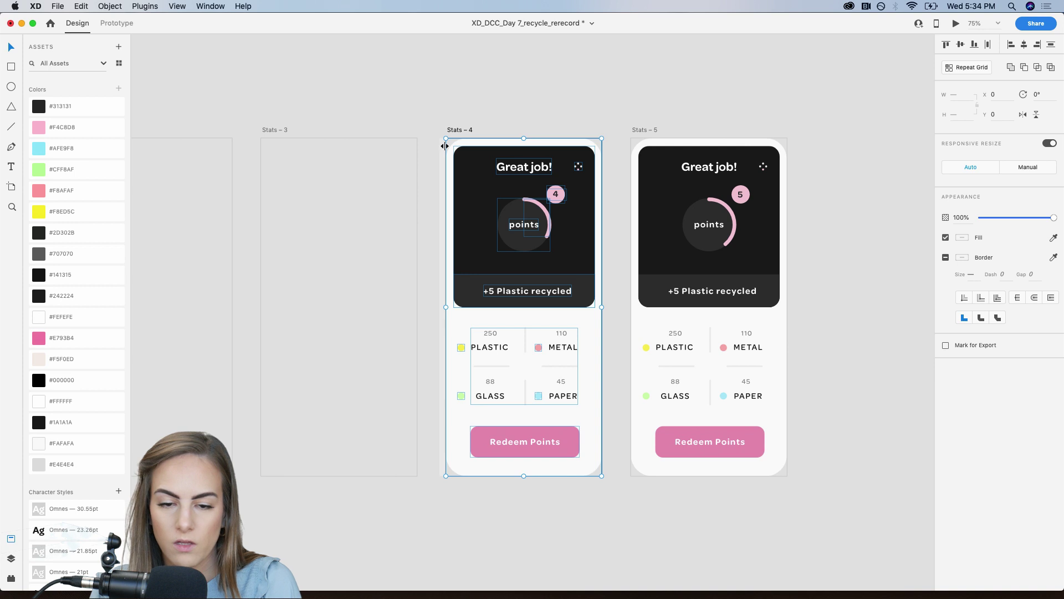
pyautogui.hscroll(-3, 452, 153)
pyautogui.click(491, 190)
pyautogui.press('super+v')
# Set the Stats – 3 badge to 3 and remove the arc's end point to shorten it.
pyautogui.hscroll(-1, 491, 192)
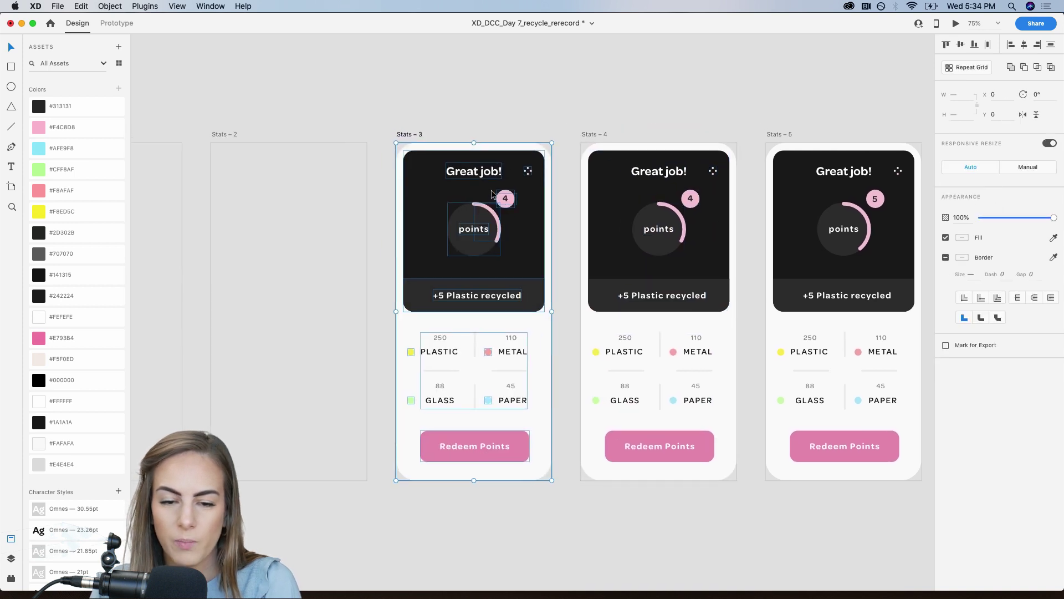
pyautogui.press('z')
pyautogui.moveTo(452, 189); pyautogui.dragTo(559, 258)
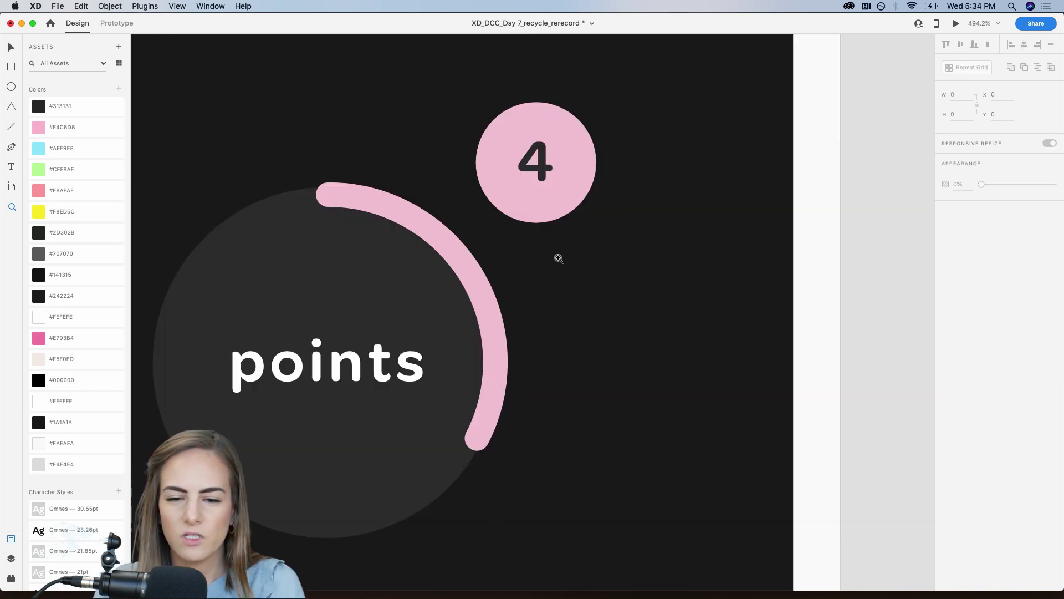
pyautogui.scroll(-5, 559, 258)
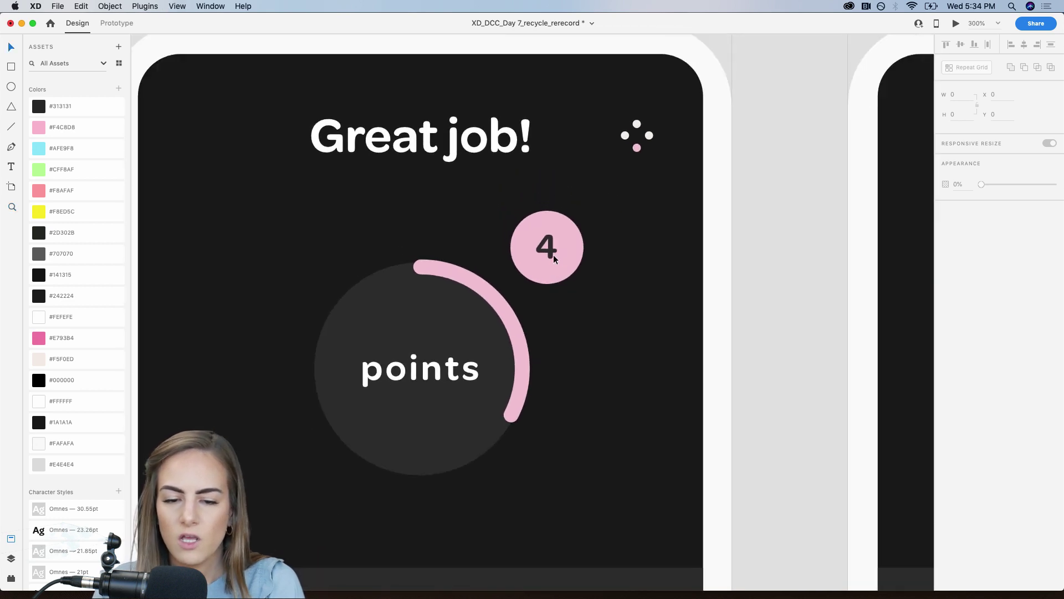
pyautogui.press('v')
pyautogui.click(553, 257)
pyautogui.doubleClick(552, 256)
pyautogui.moveTo(552, 256); pyautogui.dragTo(553, 298)
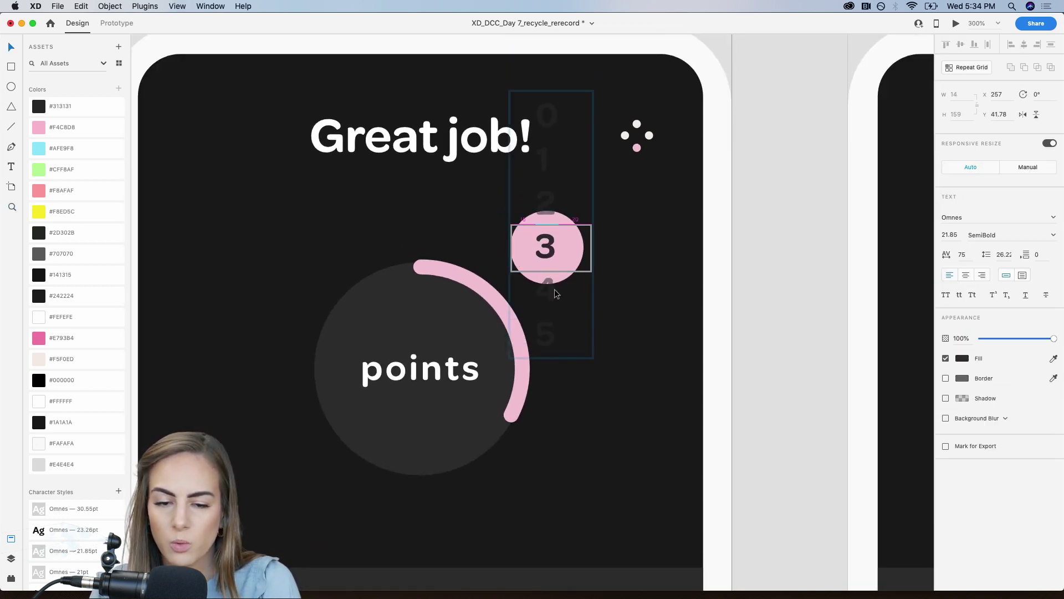
pyautogui.click(524, 382)
pyautogui.doubleClick(524, 381)
pyautogui.click(512, 414)
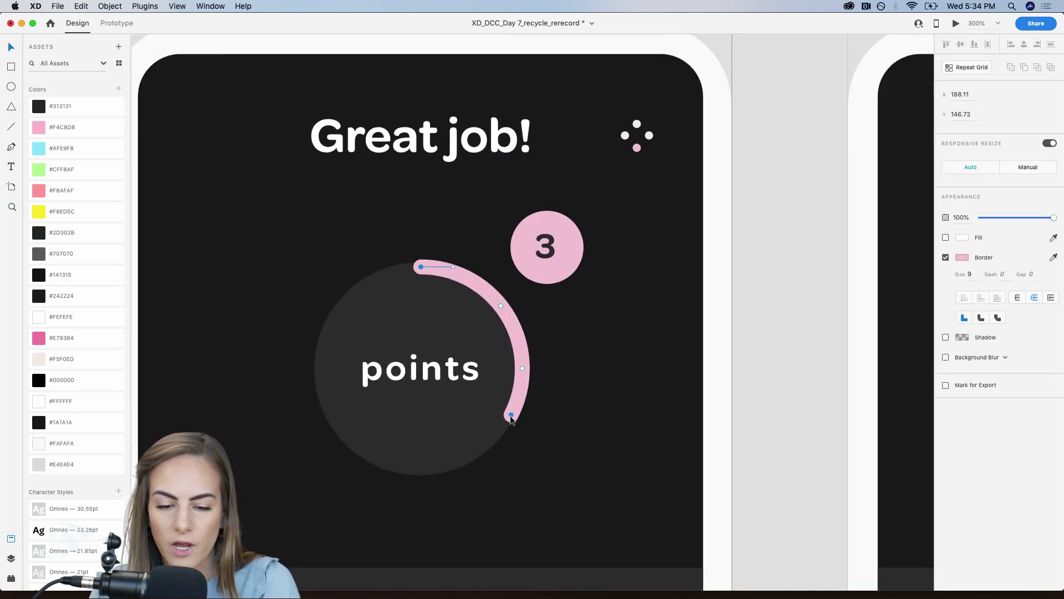
pyautogui.press('super+minus')
pyautogui.press('super+minus')
pyautogui.press('super+minus')
pyautogui.press('super+minus')
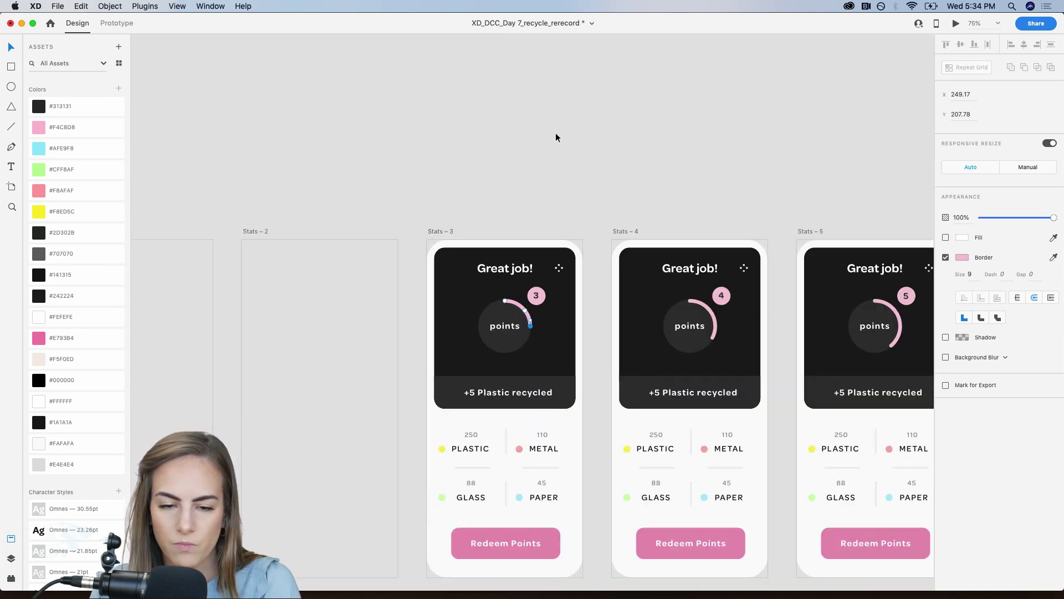
# Copy the Stats – 3 card contents into the empty Stats – 2 screen.
pyautogui.click(556, 132)
pyautogui.moveTo(588, 511); pyautogui.dragTo(466, 180)
pyautogui.press('super+a')
pyautogui.hscroll(-5, 471, 191)
pyautogui.press('super+v')
# Set the Stats – 2 badge to 2 and shorten its pink arc.
pyautogui.click(589, 114)
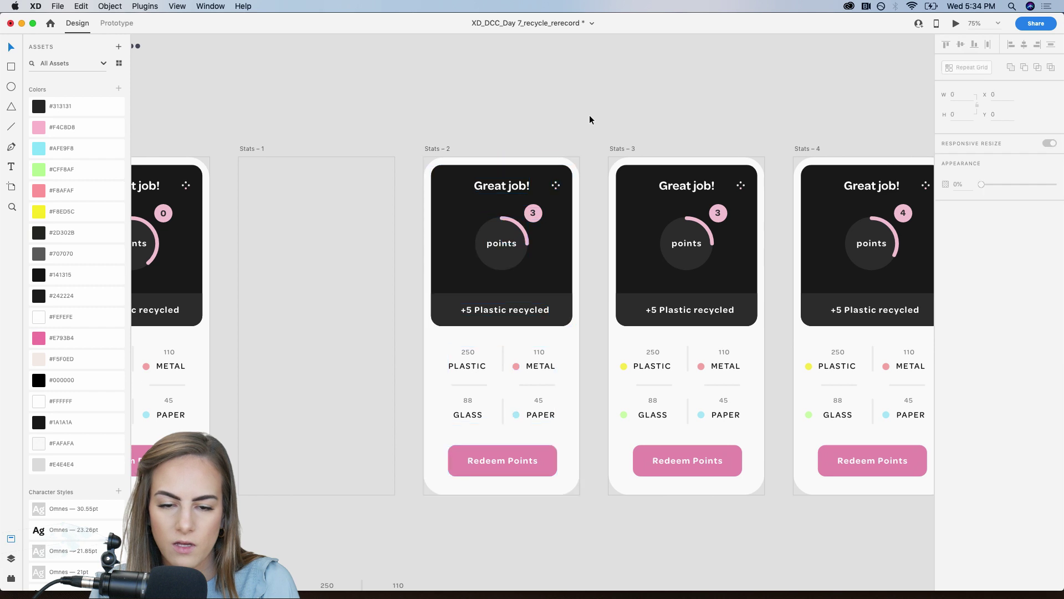
pyautogui.moveTo(426, 150); pyautogui.dragTo(637, 299)
pyautogui.doubleClick(540, 287)
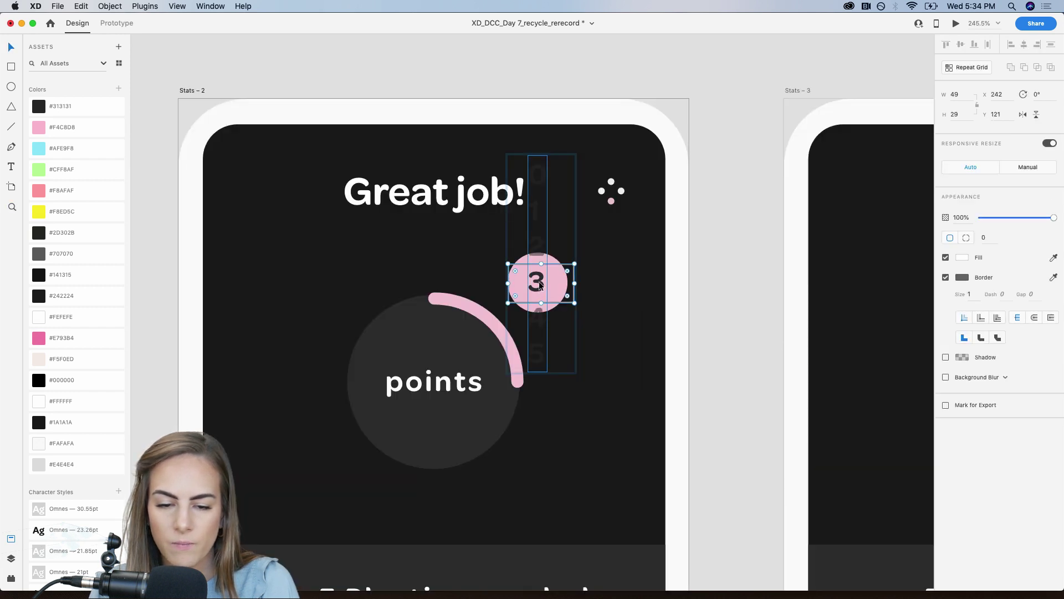
pyautogui.moveTo(540, 287); pyautogui.dragTo(542, 322)
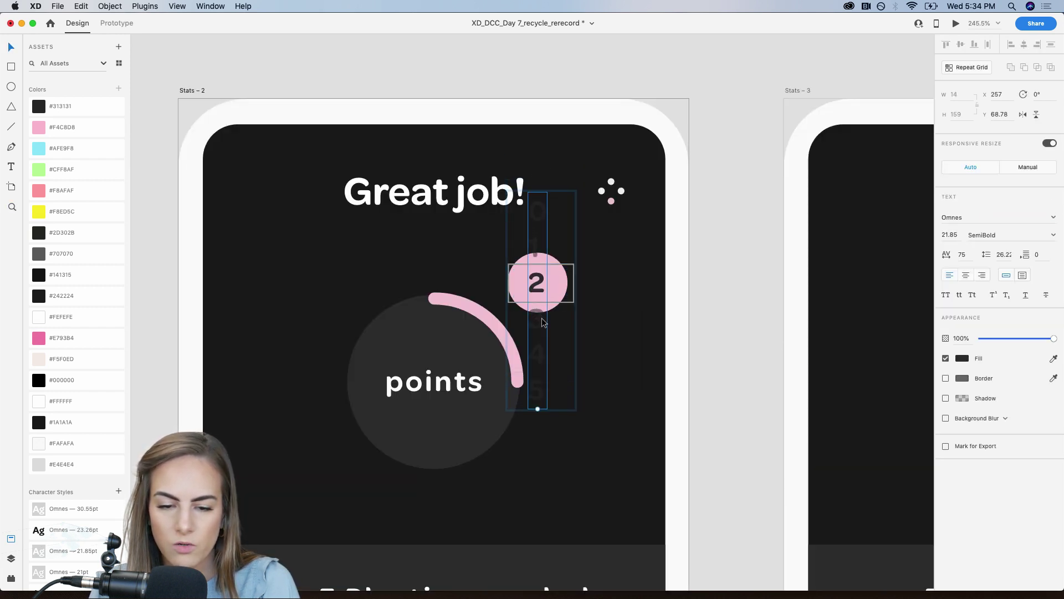
pyautogui.doubleClick(498, 335)
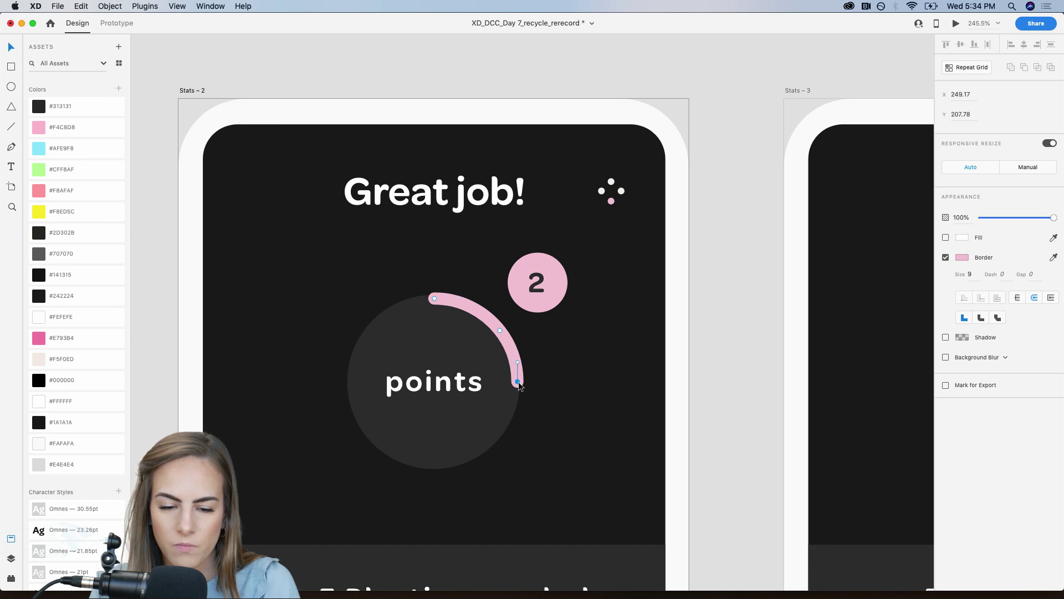
pyautogui.press('super+minus')
pyautogui.press('super+minus')
pyautogui.press('super+minus')
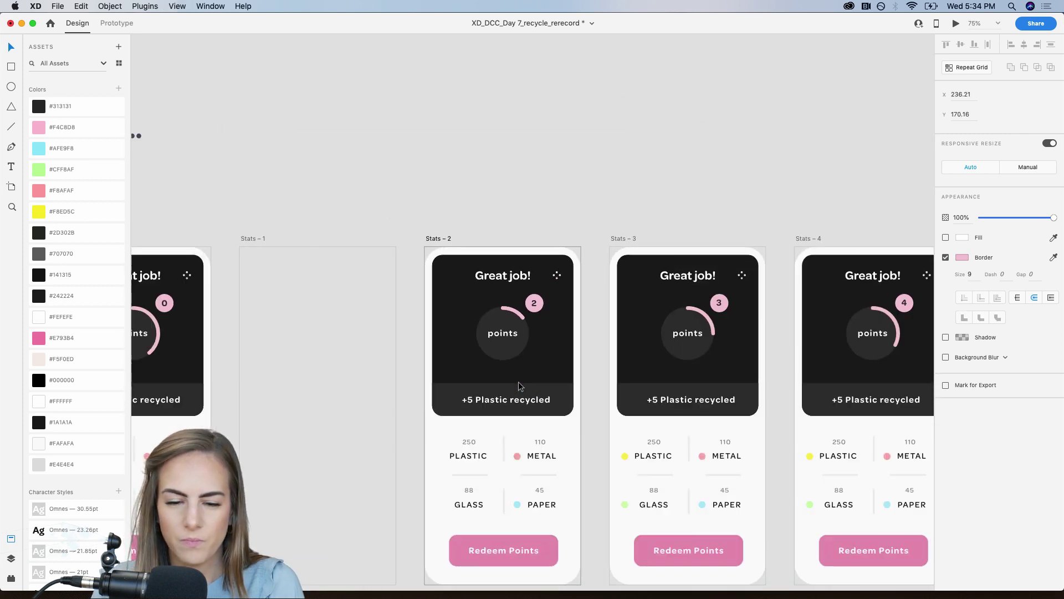
# Copy the Stats – 2 card contents into the empty Stats – 1 screen.
pyautogui.click(528, 168)
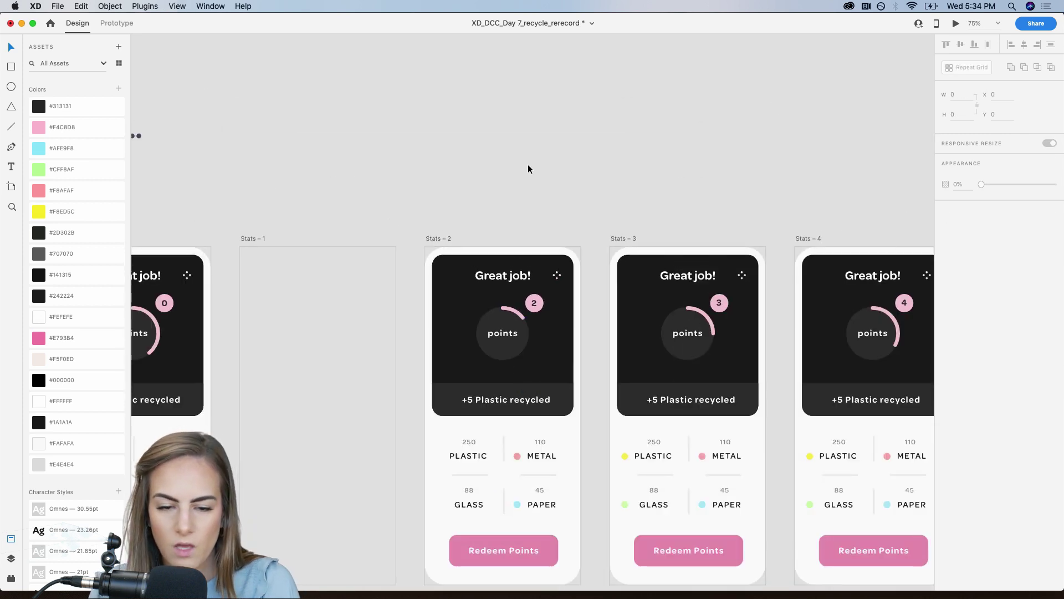
pyautogui.scroll(-5, 528, 169)
pyautogui.moveTo(592, 463); pyautogui.dragTo(465, 142)
pyautogui.press('super+c')
pyautogui.hscroll(-5, 466, 143)
pyautogui.click(470, 231)
pyautogui.press('super+v')
# Set the Stats – 1 badge to 1 and shorten its pink arc.
pyautogui.press('super+2')
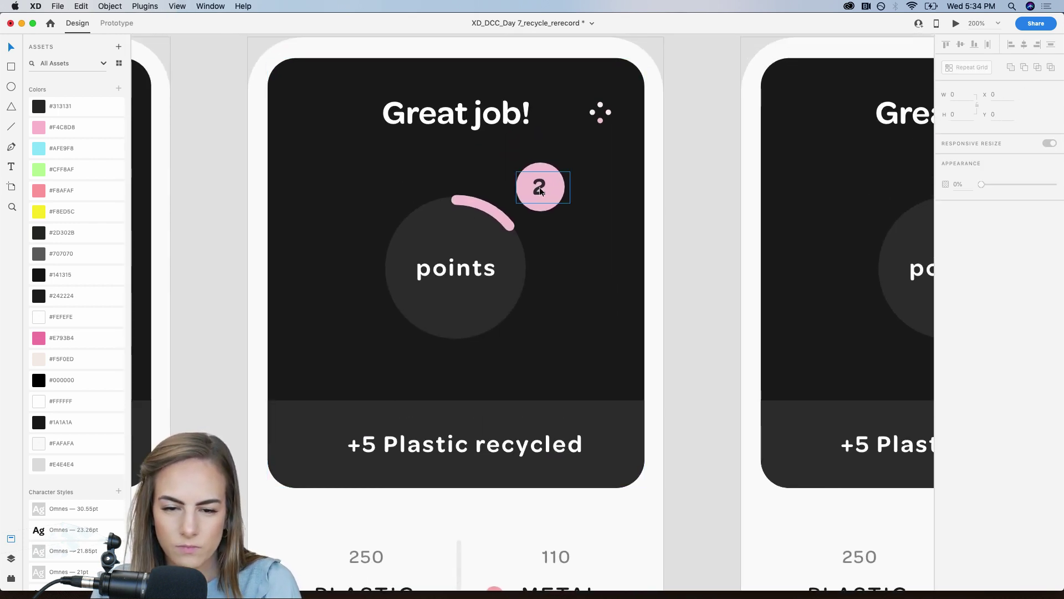
pyautogui.doubleClick(540, 189)
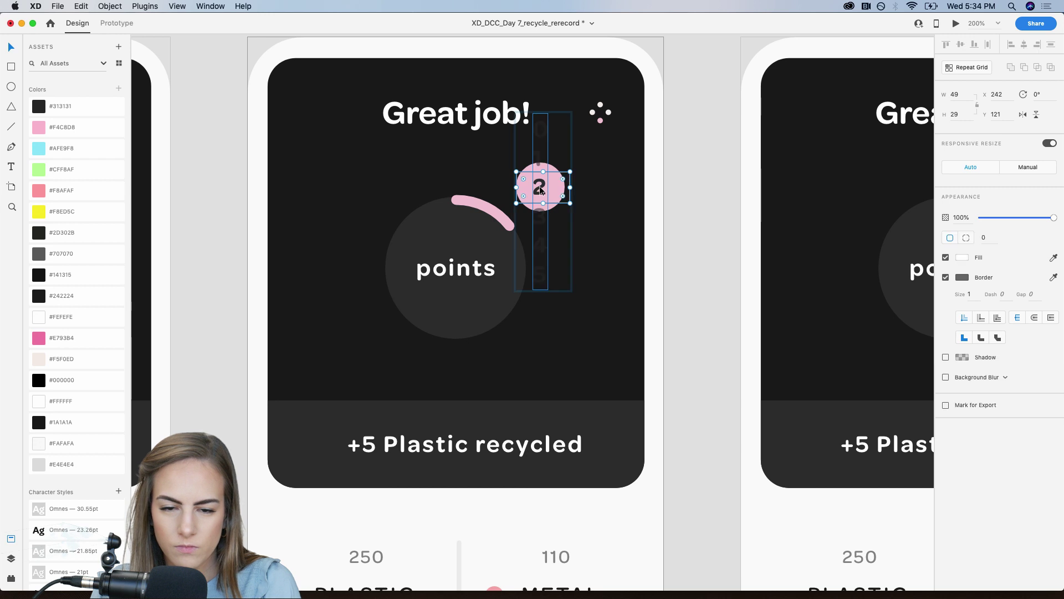
pyautogui.moveTo(540, 187); pyautogui.dragTo(541, 216)
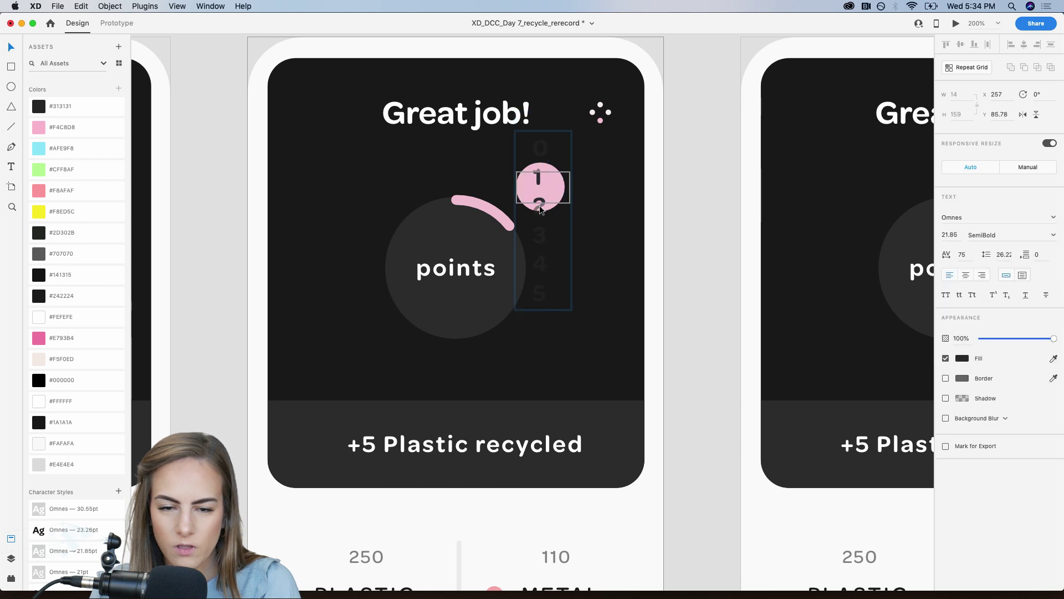
pyautogui.click(498, 217)
pyautogui.hscroll(5, 668, 168)
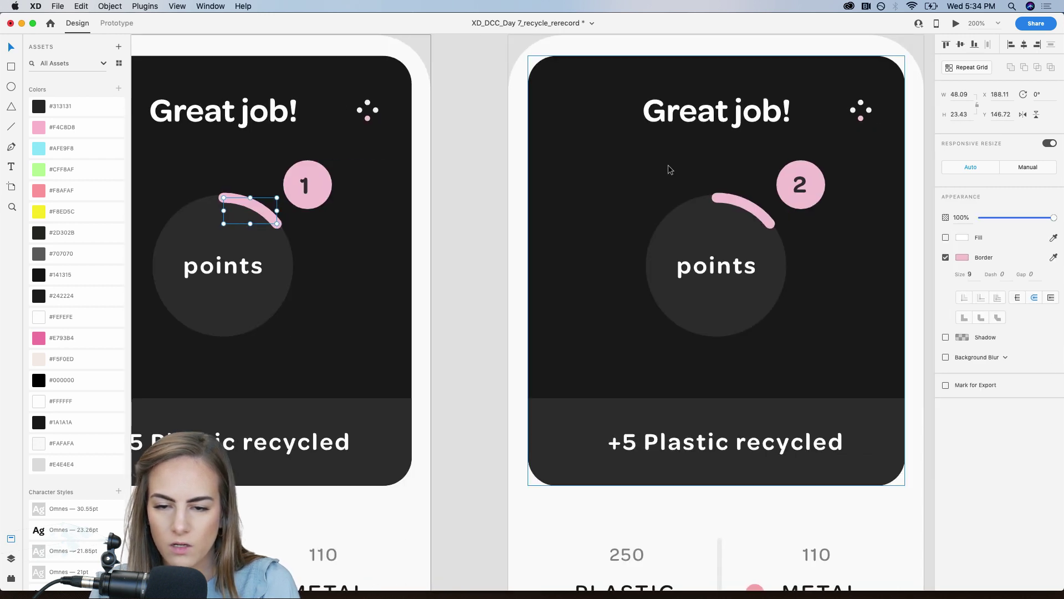
pyautogui.hscroll(-5, 668, 169)
pyautogui.doubleClick(384, 211)
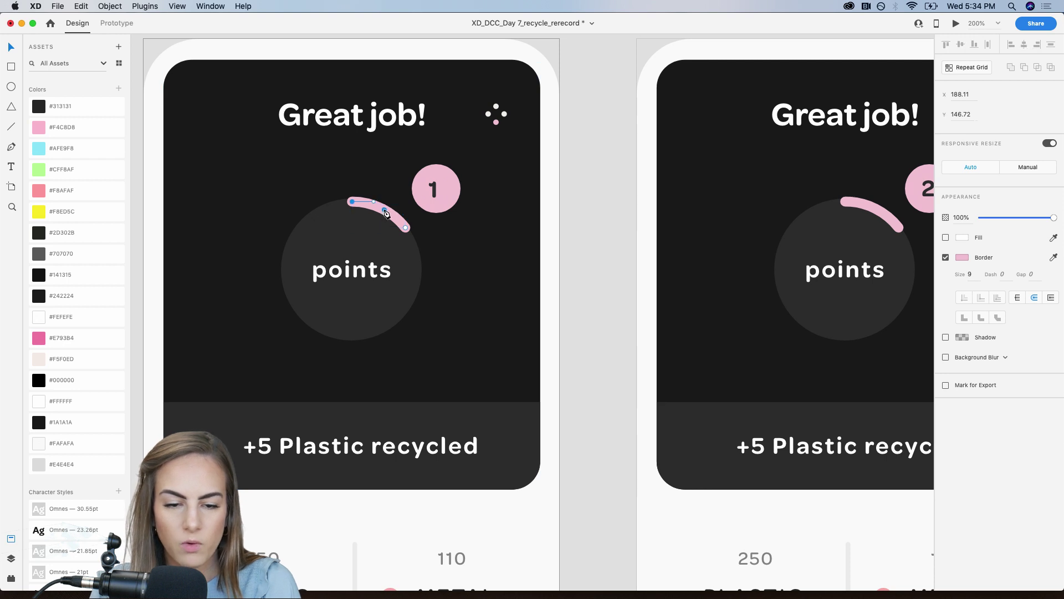
pyautogui.click(384, 210)
pyautogui.click(406, 227)
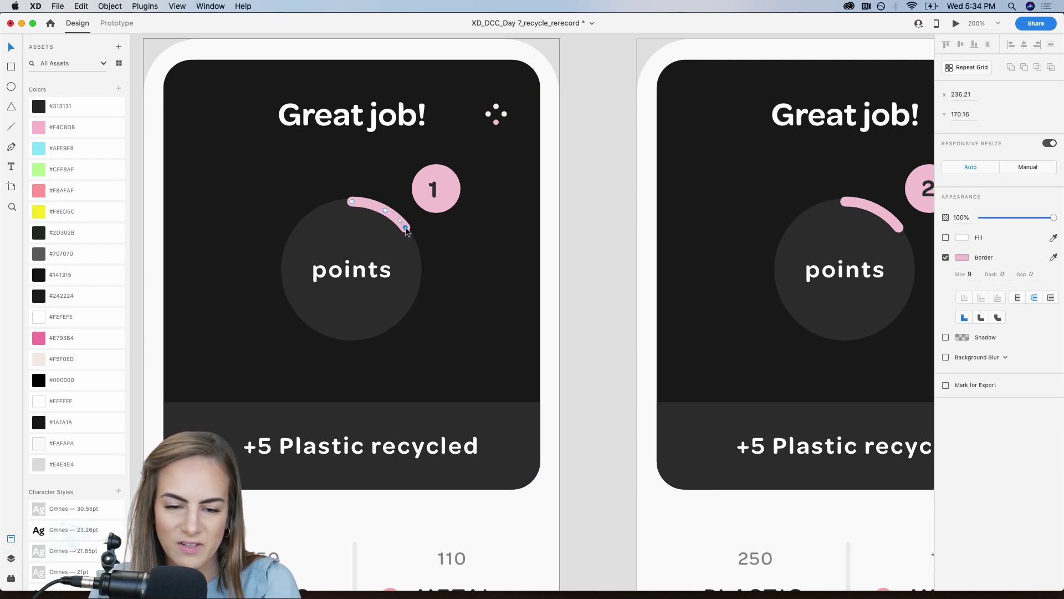
pyautogui.press('Escape')
pyautogui.press('super+minus')
pyautogui.press('super+minus')
pyautogui.click(437, 209)
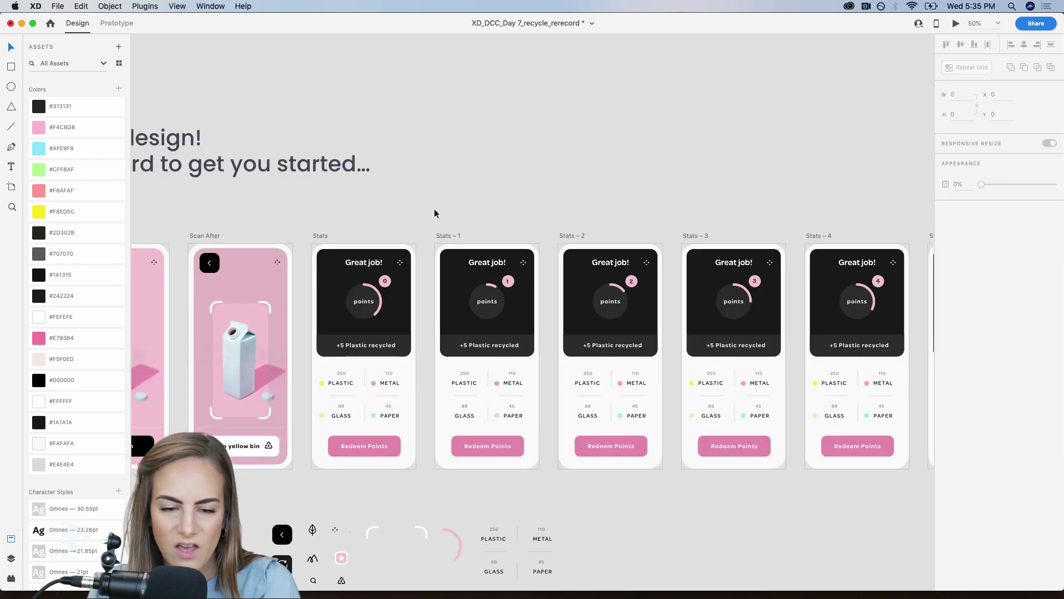
# Delete the pink arc from the Stats card.
pyautogui.scroll(5, 351, 264)
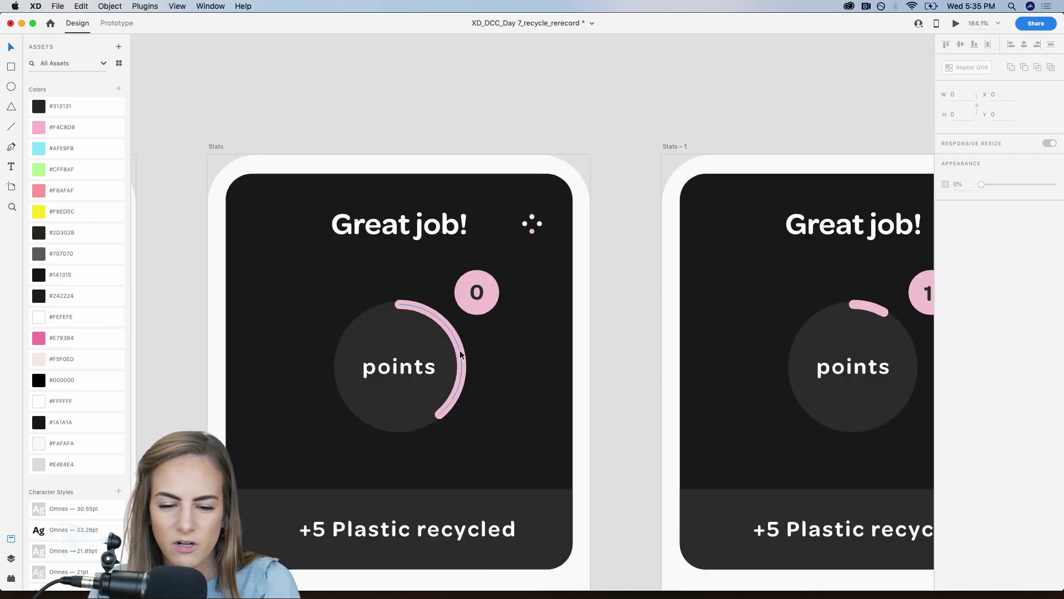
pyautogui.click(460, 355)
pyautogui.press('Delete')
pyautogui.press('super+minus')
pyautogui.press('super+minus')
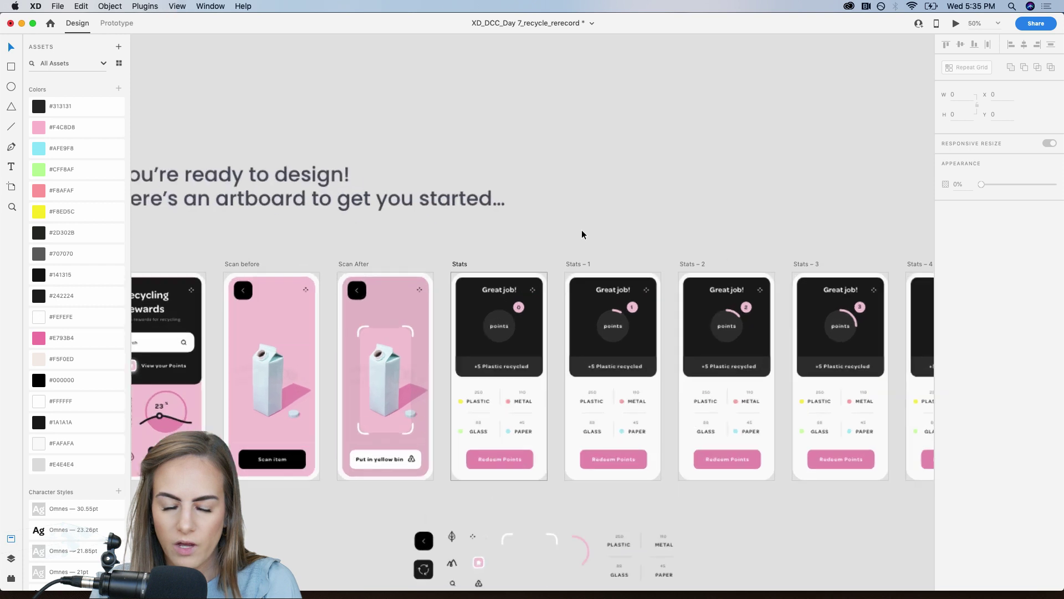
pyautogui.press('super+plus')
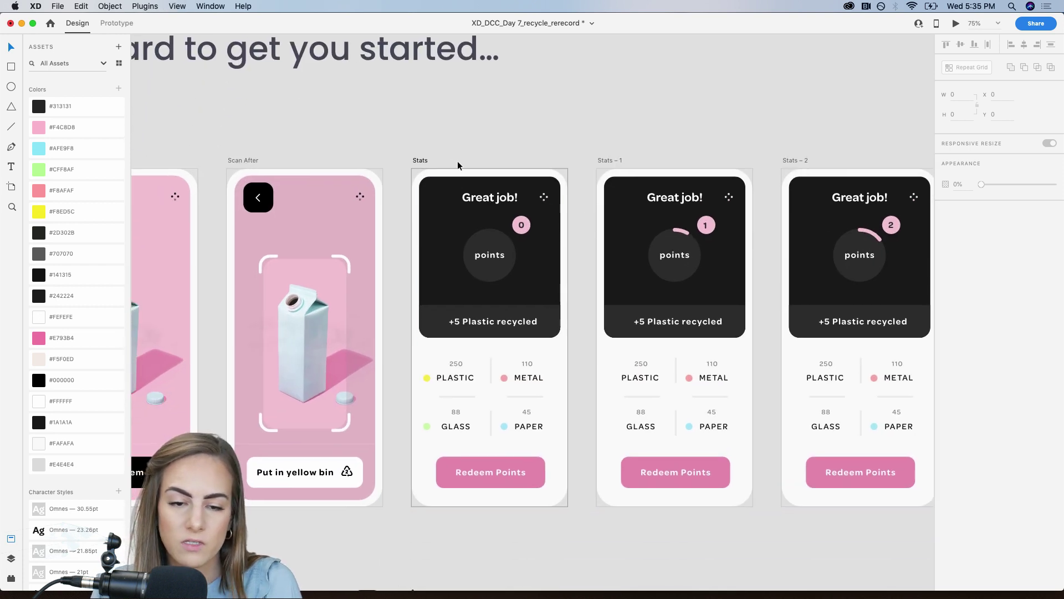
# In Prototype mode, adjust the Stats screen's timed link to Stats – 1.
pyautogui.click(417, 160)
pyautogui.press('super+2')
pyautogui.hscroll(2, 450, 155)
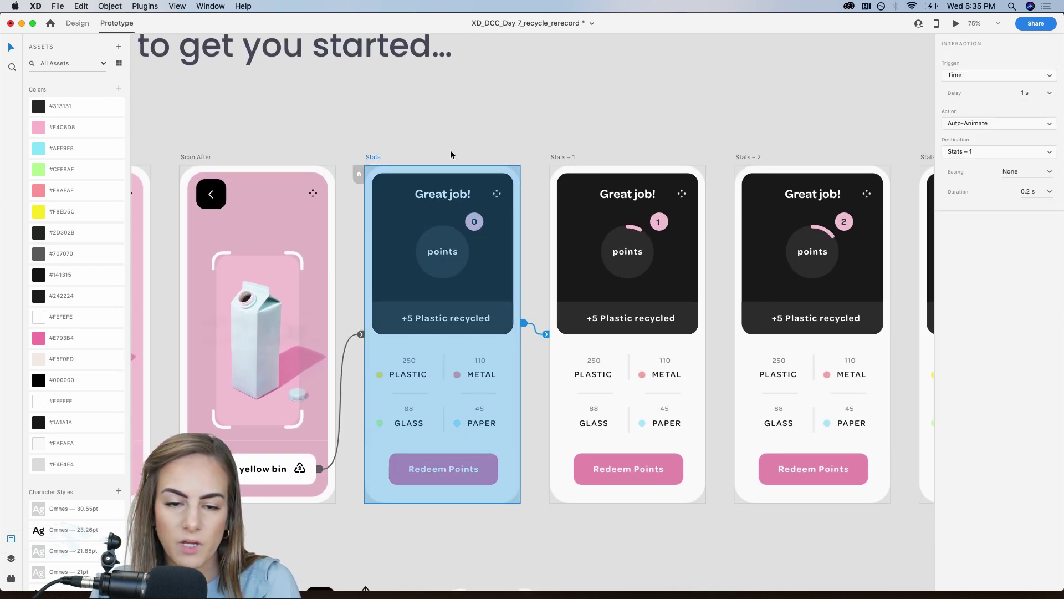
pyautogui.hscroll(1, 450, 154)
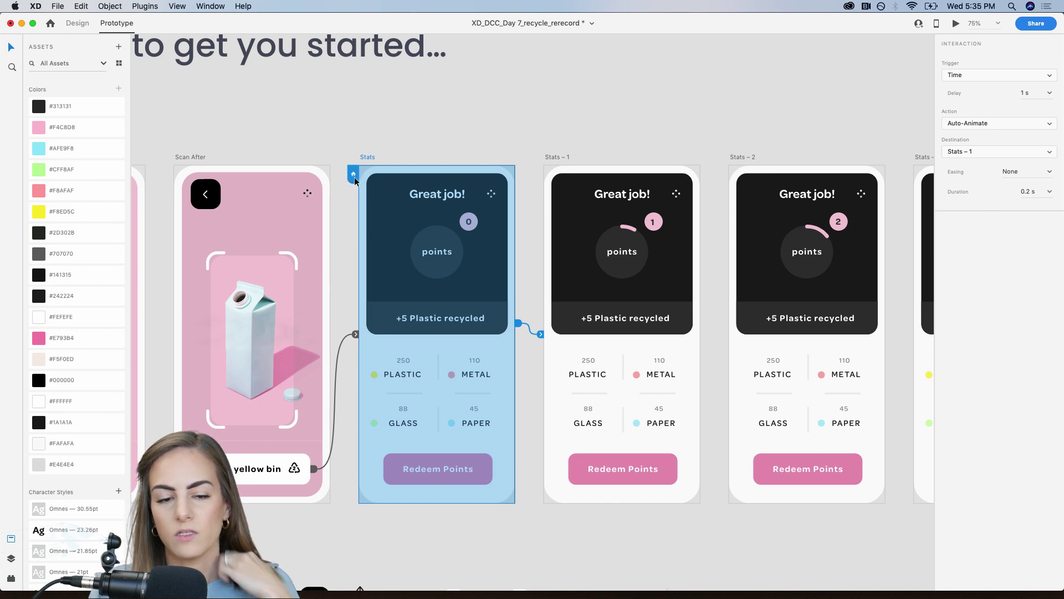
pyautogui.hscroll(2, 499, 167)
pyautogui.scroll(-1, 499, 167)
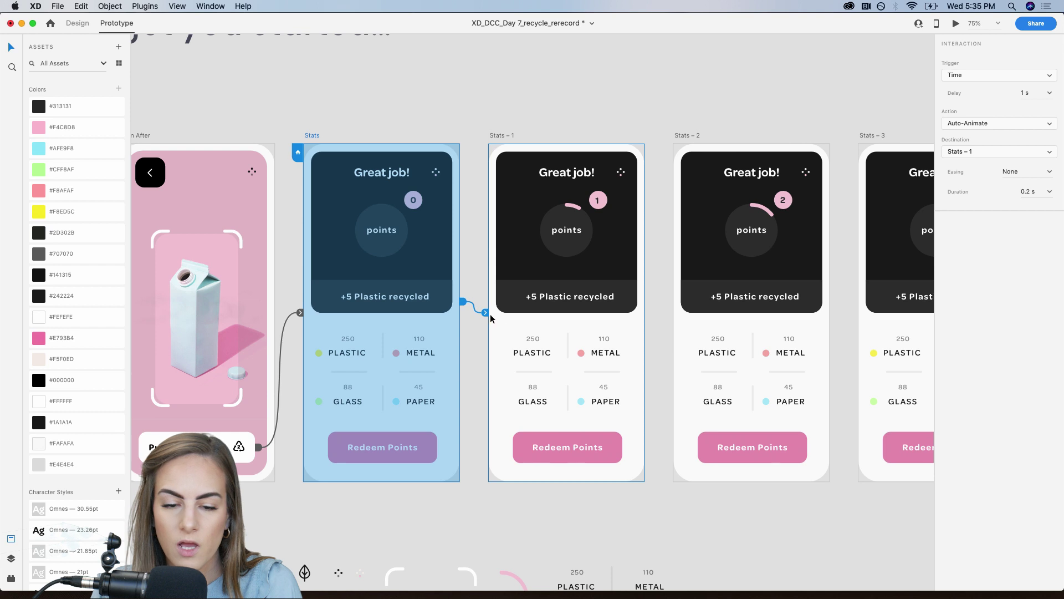
pyautogui.moveTo(486, 313); pyautogui.dragTo(494, 327)
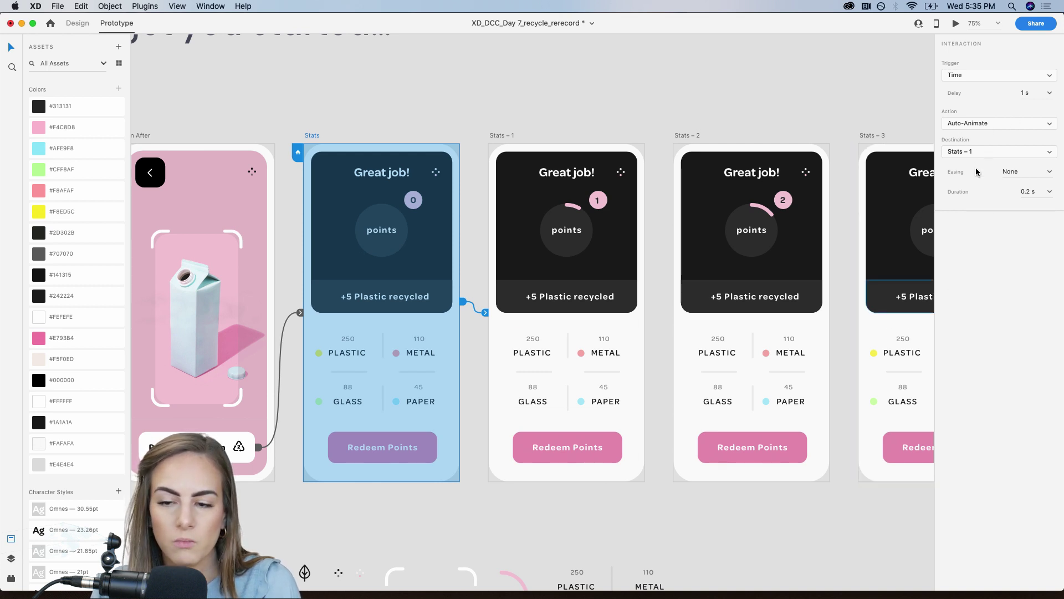
pyautogui.click(570, 111)
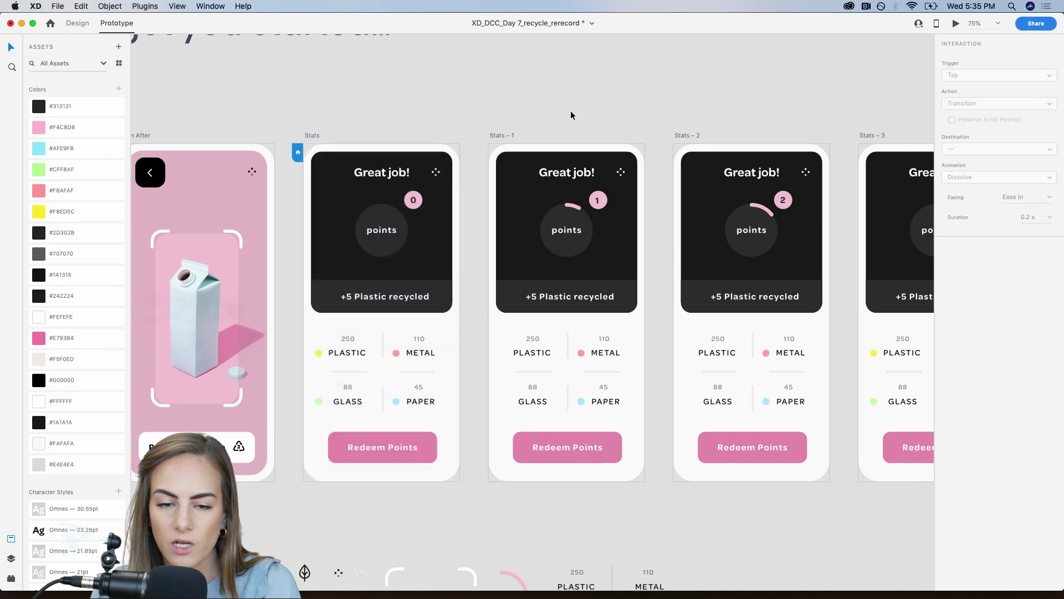
# Wire Stats – 1 to Stats – 2 with a timed Auto-Animate and 0 s delay.
pyautogui.hscroll(4, 570, 111)
pyautogui.click(392, 136)
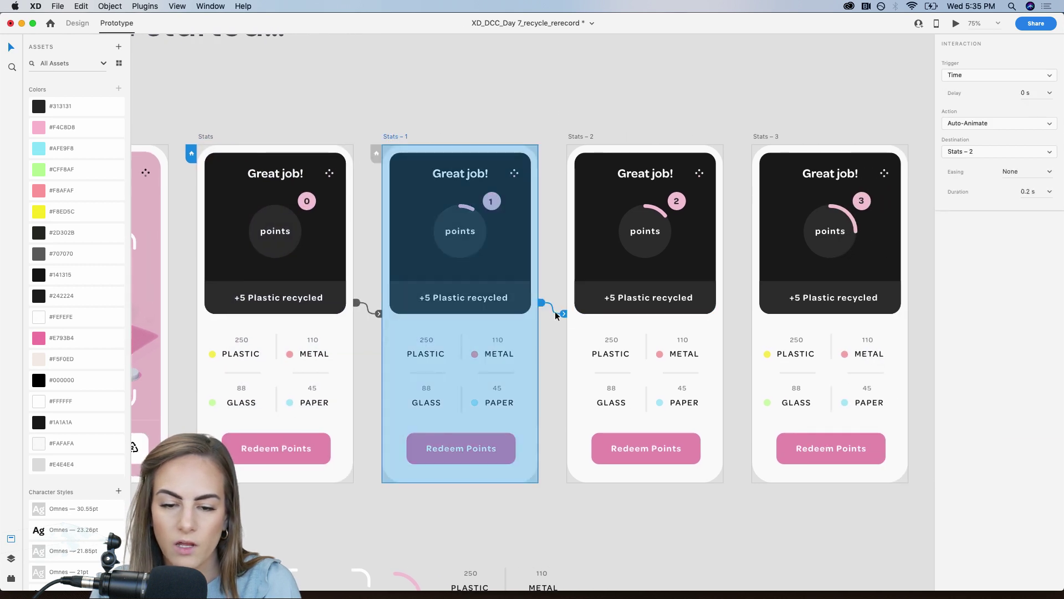
pyautogui.moveTo(543, 306); pyautogui.dragTo(588, 333)
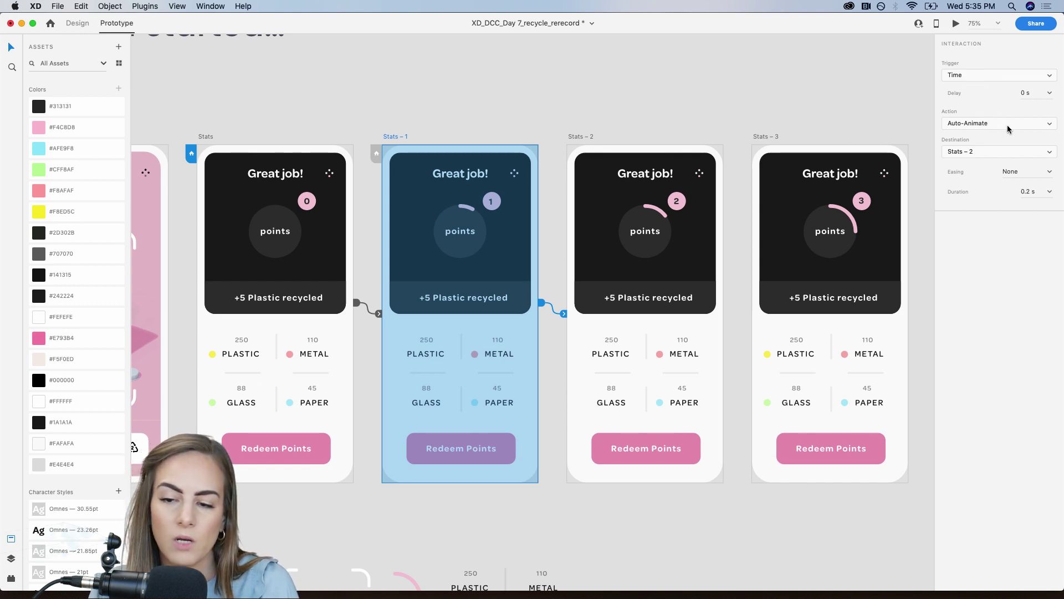
pyautogui.click(732, 122)
pyautogui.press('super+minus')
pyautogui.press('super+minus')
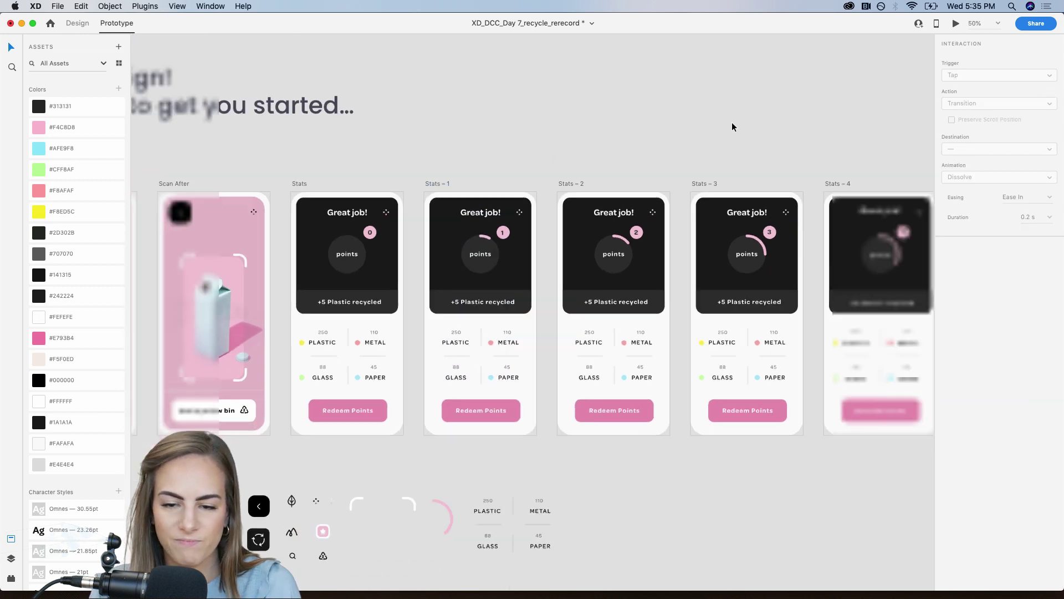
pyautogui.hscroll(3, 755, 308)
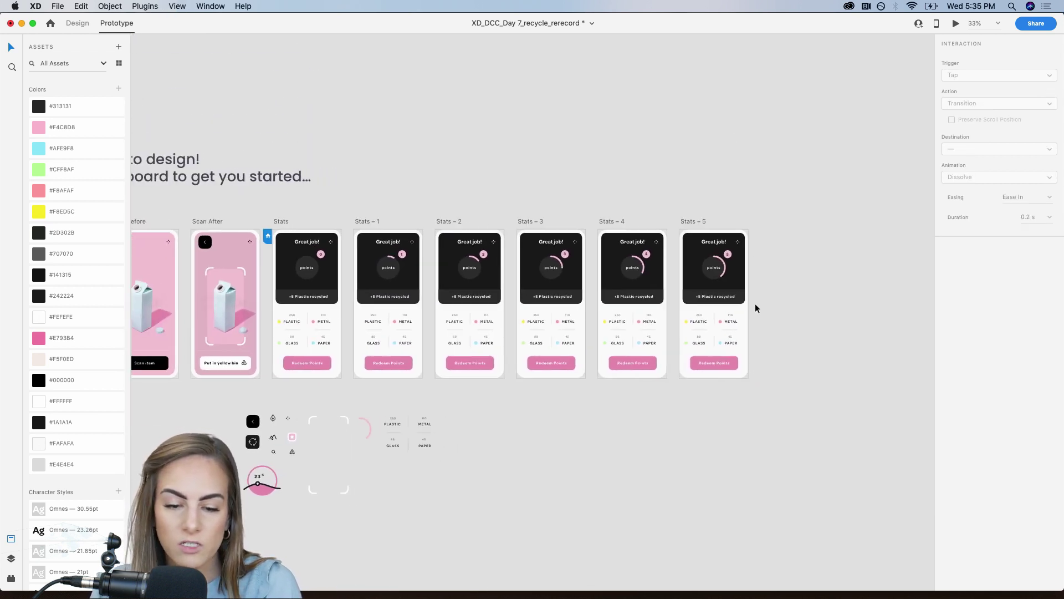
pyautogui.moveTo(775, 395); pyautogui.dragTo(354, 192)
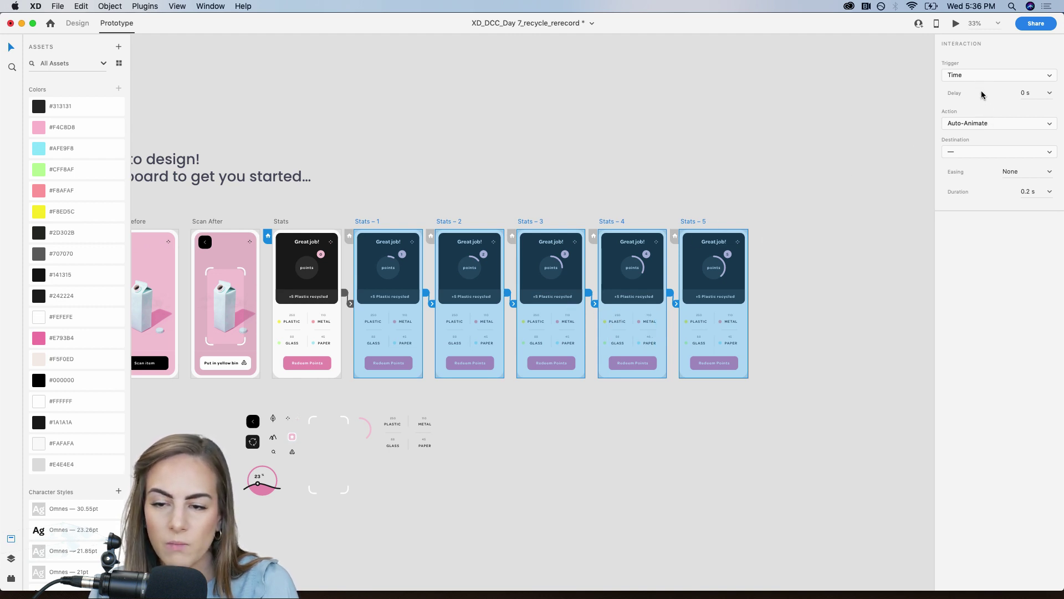
pyautogui.click(732, 168)
pyautogui.press('super+0')
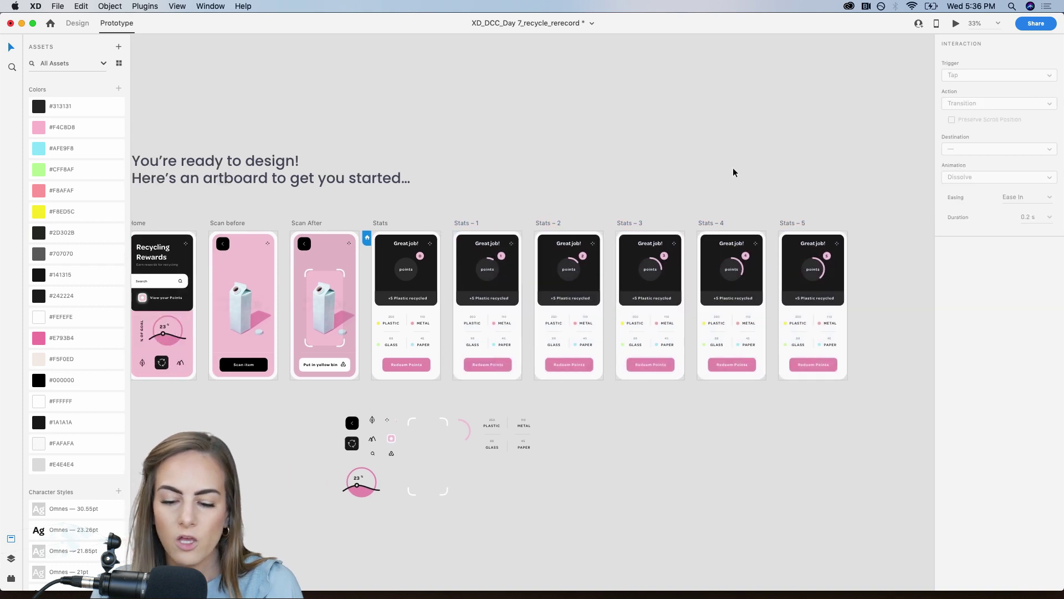
pyautogui.press('super+equal')
pyautogui.hscroll(-2, 733, 167)
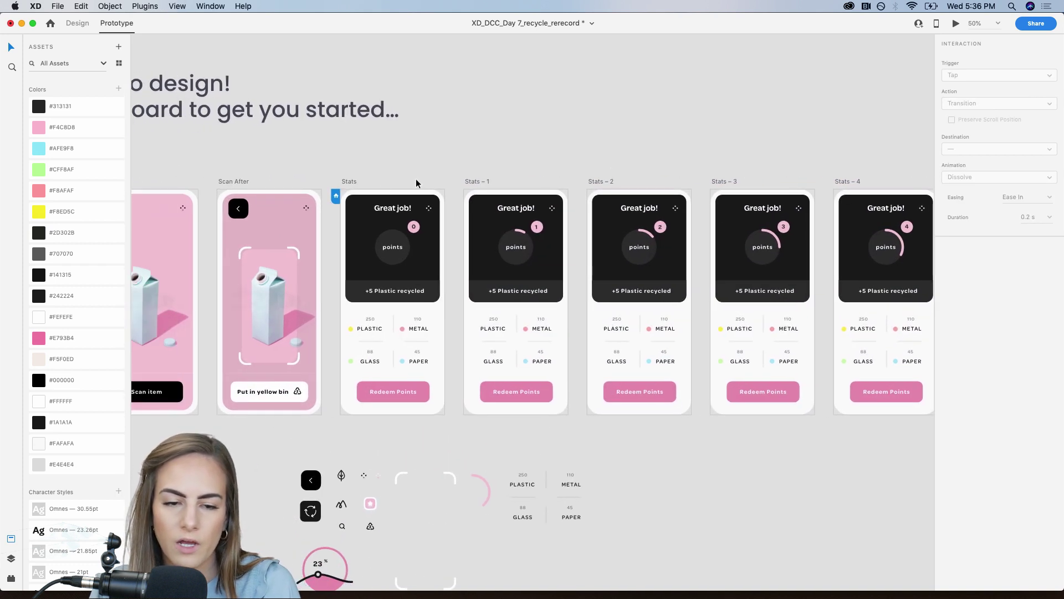
pyautogui.click(956, 23)
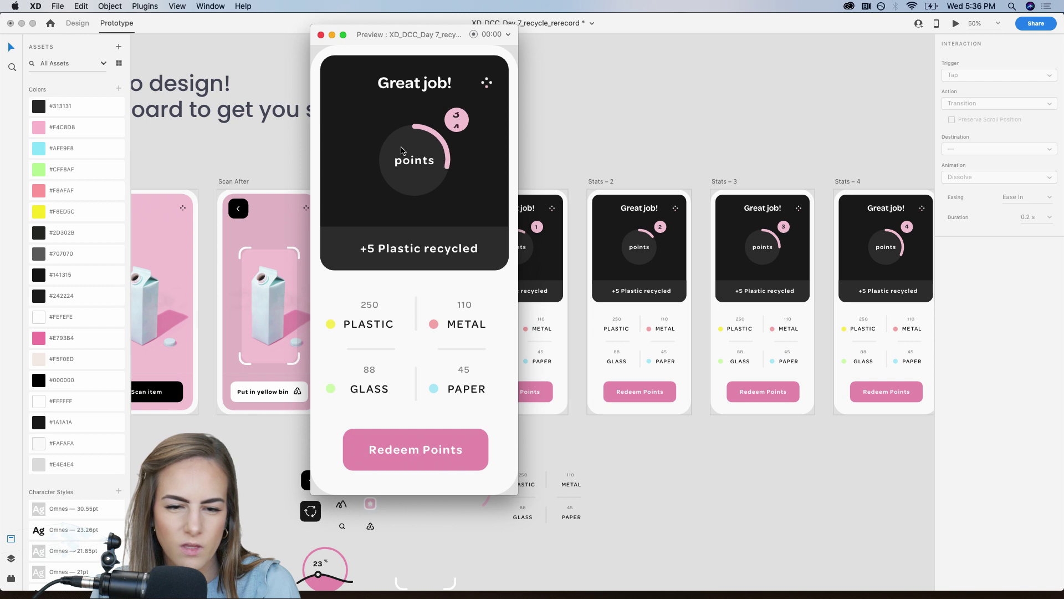
pyautogui.click(320, 34)
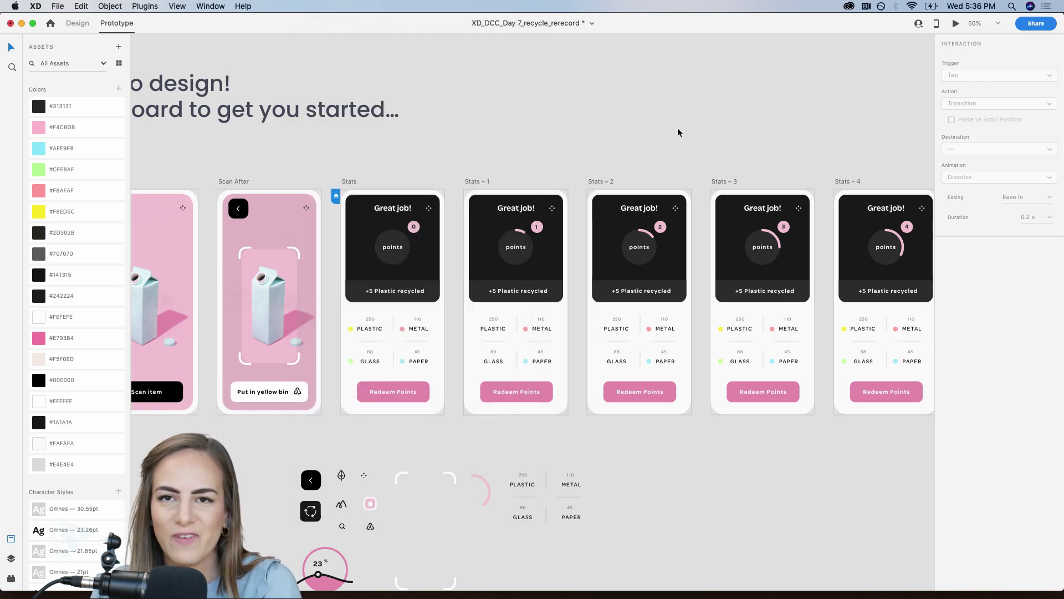
pyautogui.click(956, 23)
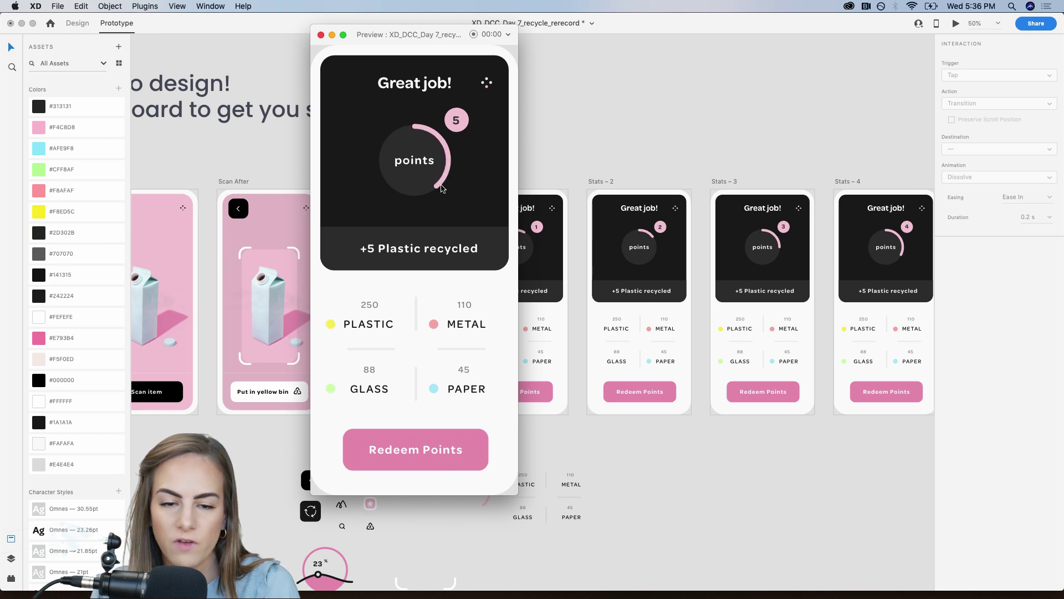
pyautogui.click(321, 35)
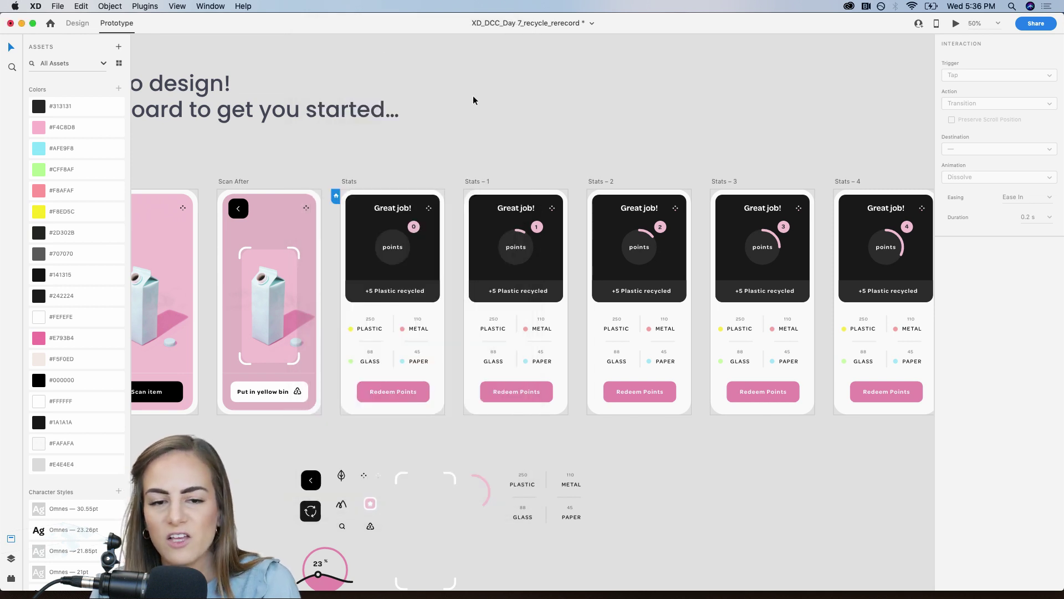
pyautogui.hscroll(-3, 473, 100)
pyautogui.scroll(3, 474, 99)
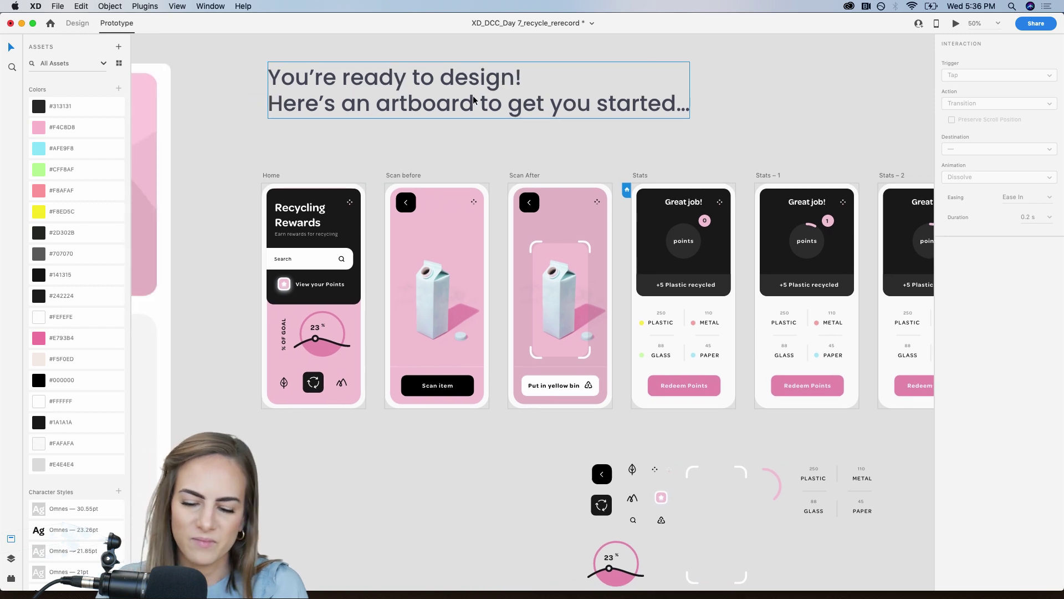
pyautogui.hscroll(-4, 474, 100)
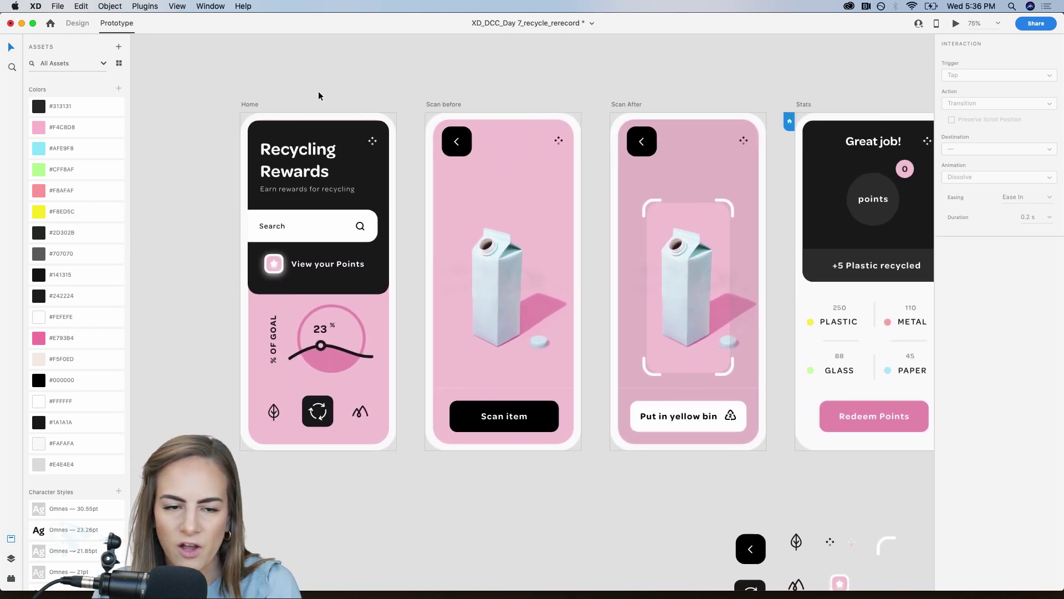
pyautogui.scroll(-1, 318, 94)
pyautogui.hscroll(-1, 318, 94)
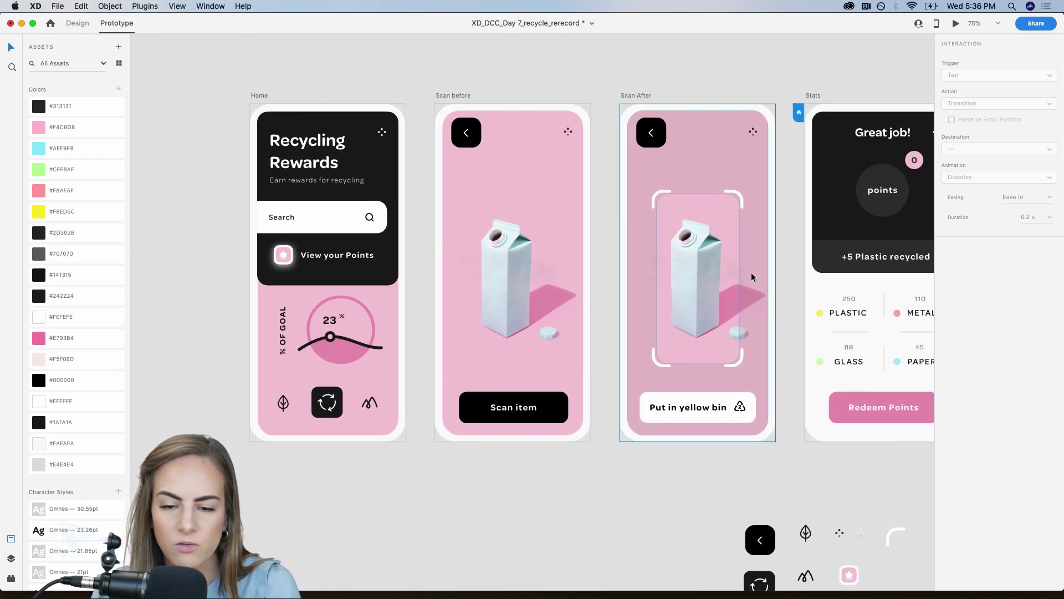
pyautogui.click(340, 394)
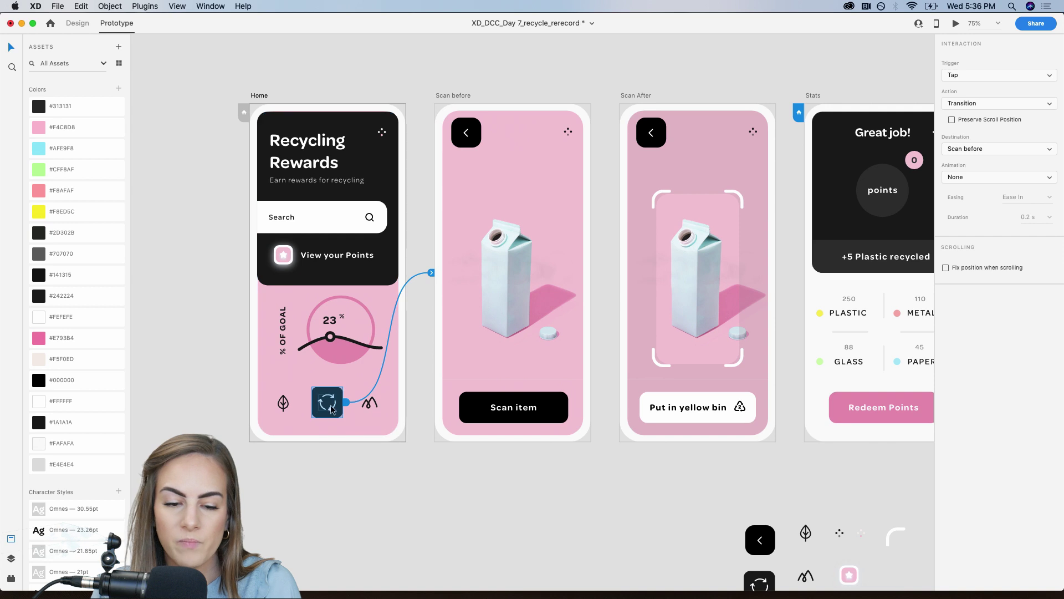
pyautogui.hscroll(2, 449, 257)
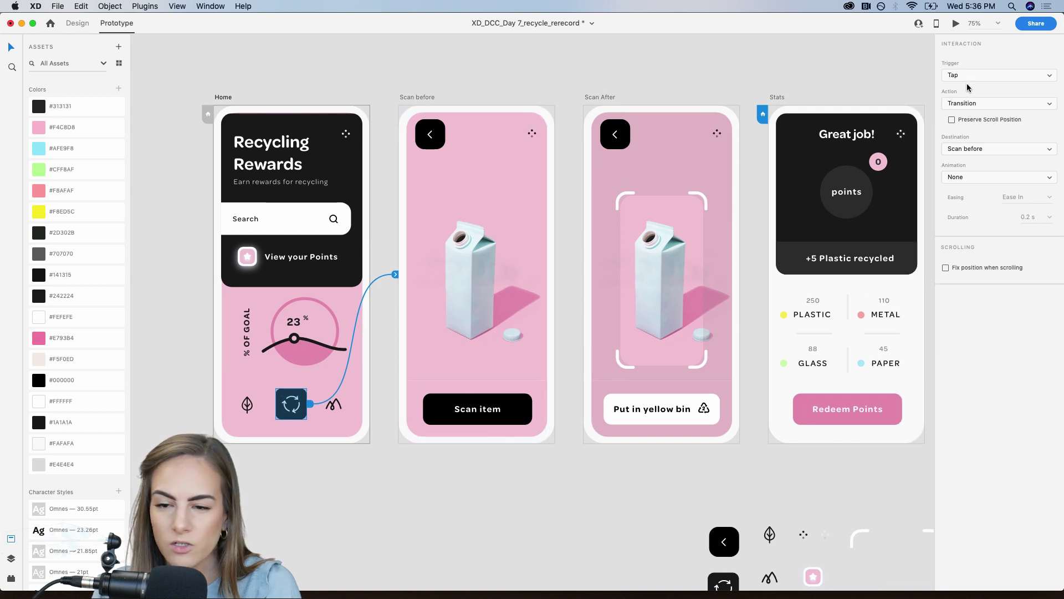
pyautogui.click(973, 76)
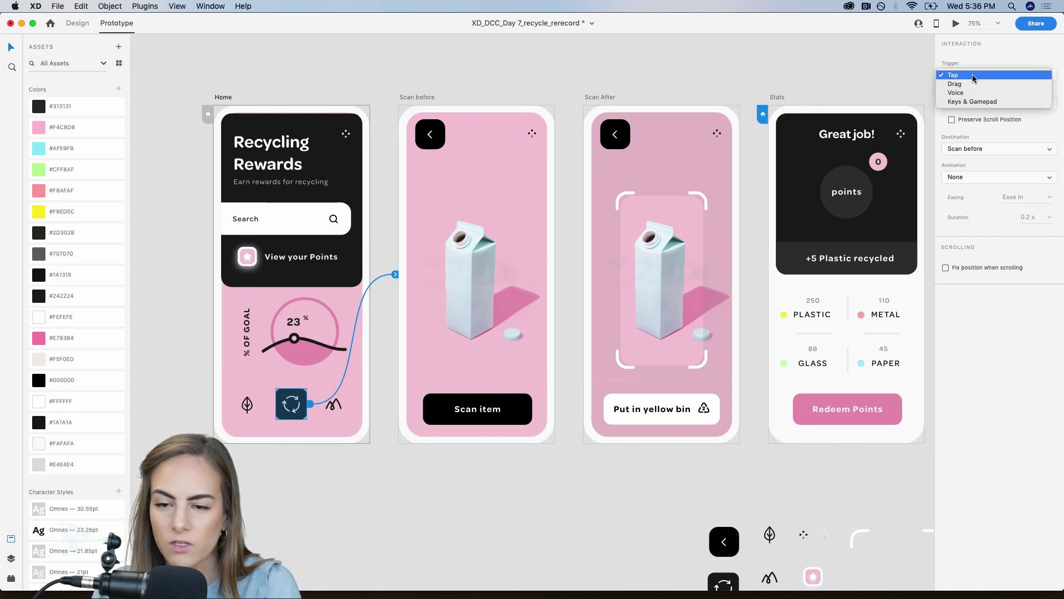
pyautogui.click(563, 85)
pyautogui.hscroll(4, 490, 265)
pyautogui.click(422, 398)
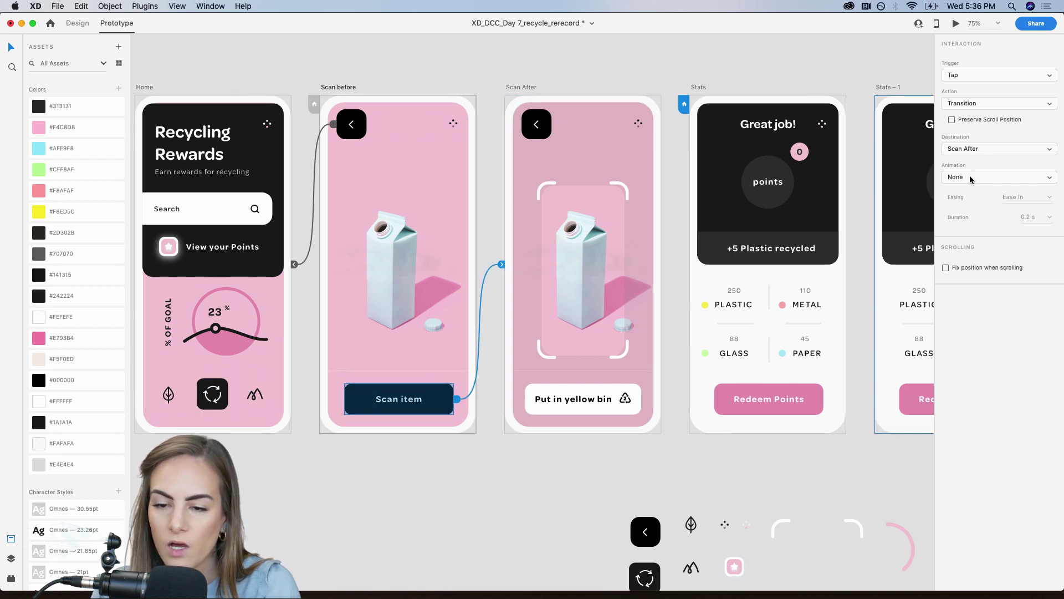
pyautogui.hscroll(3, 634, 103)
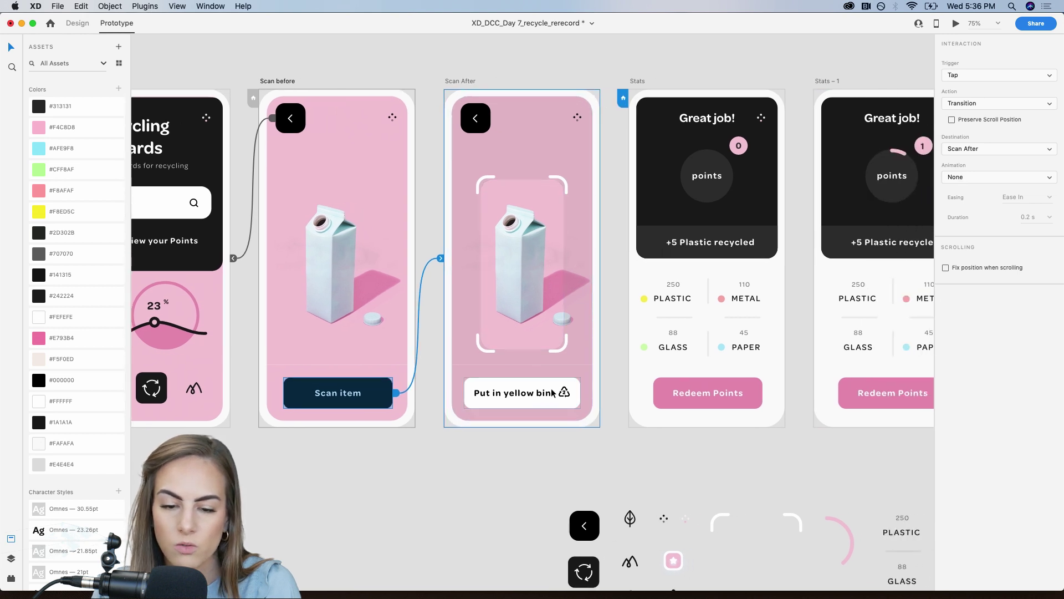
pyautogui.click(624, 398)
pyautogui.click(583, 393)
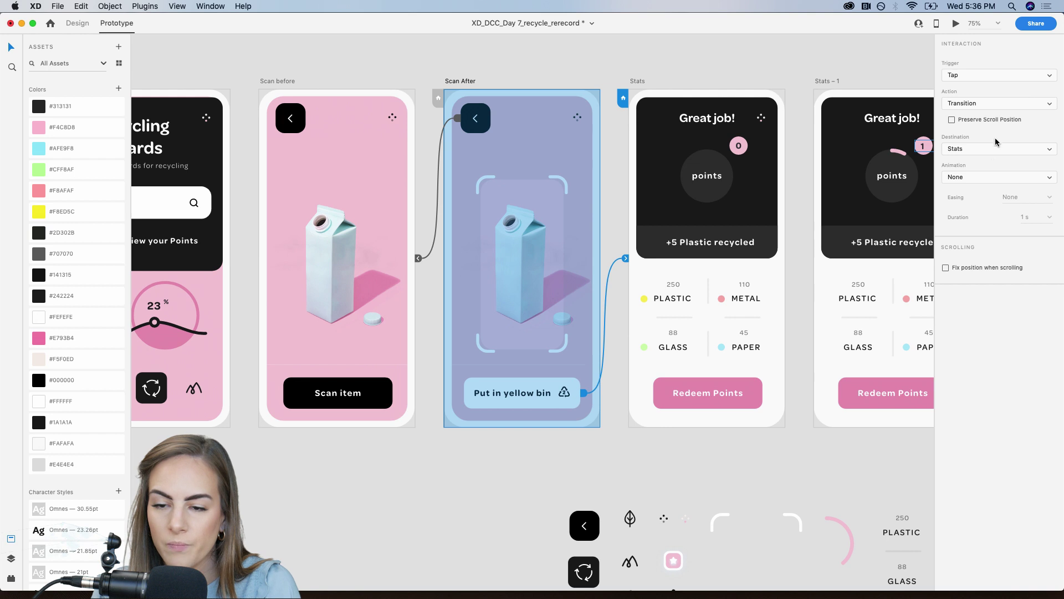
pyautogui.click(658, 74)
pyautogui.press('super+minus')
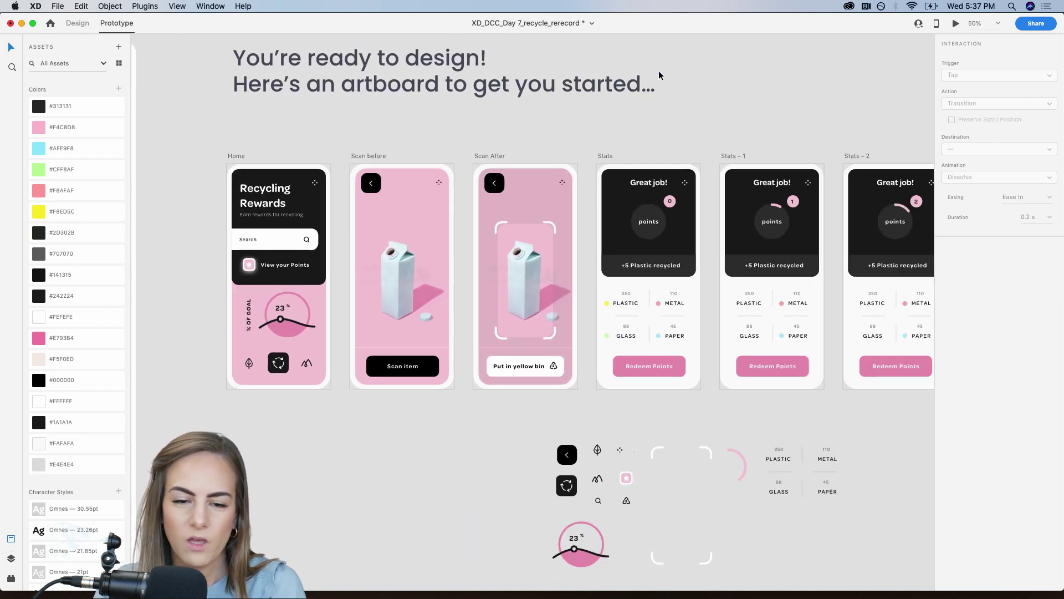
# Make Home the start screen and preview the flow: recycle, Scan item, Put in yellow bin.
pyautogui.click(229, 157)
pyautogui.click(221, 171)
pyautogui.click(955, 23)
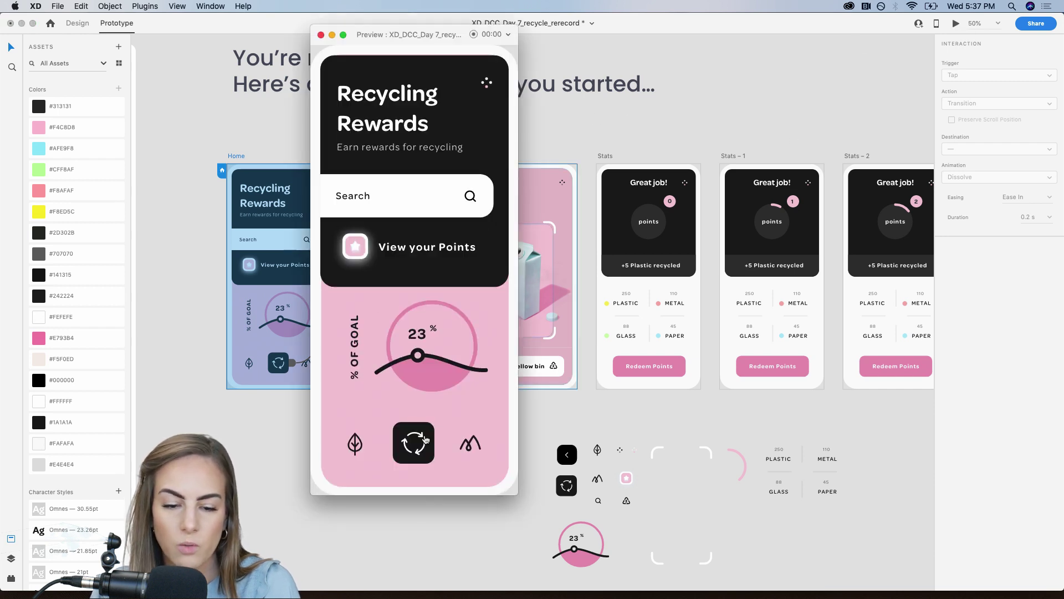
pyautogui.moveTo(435, 37); pyautogui.dragTo(595, 38)
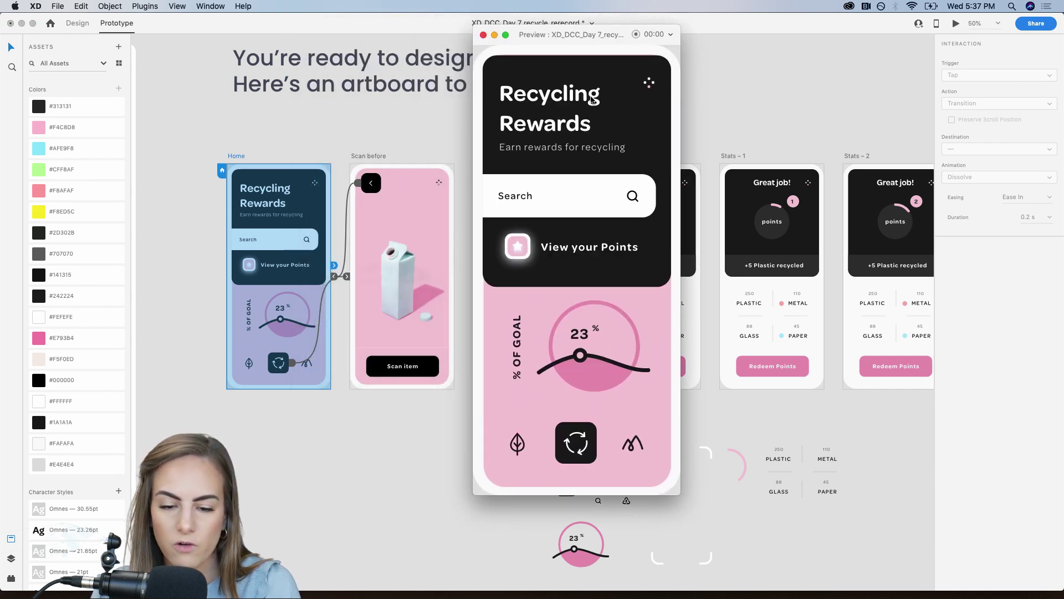
pyautogui.click(584, 451)
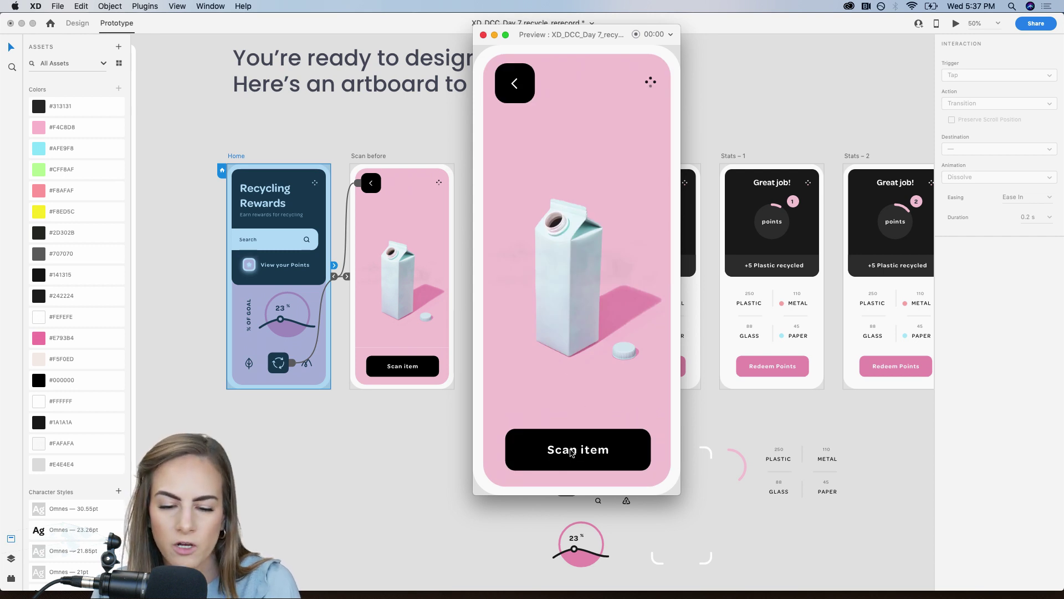
pyautogui.click(572, 453)
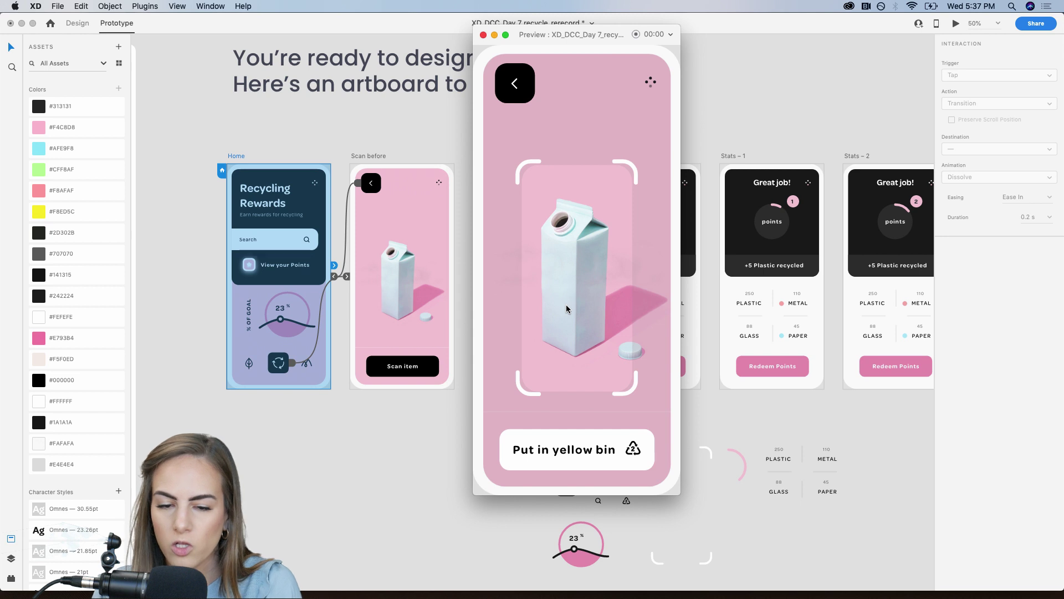
pyautogui.click(590, 444)
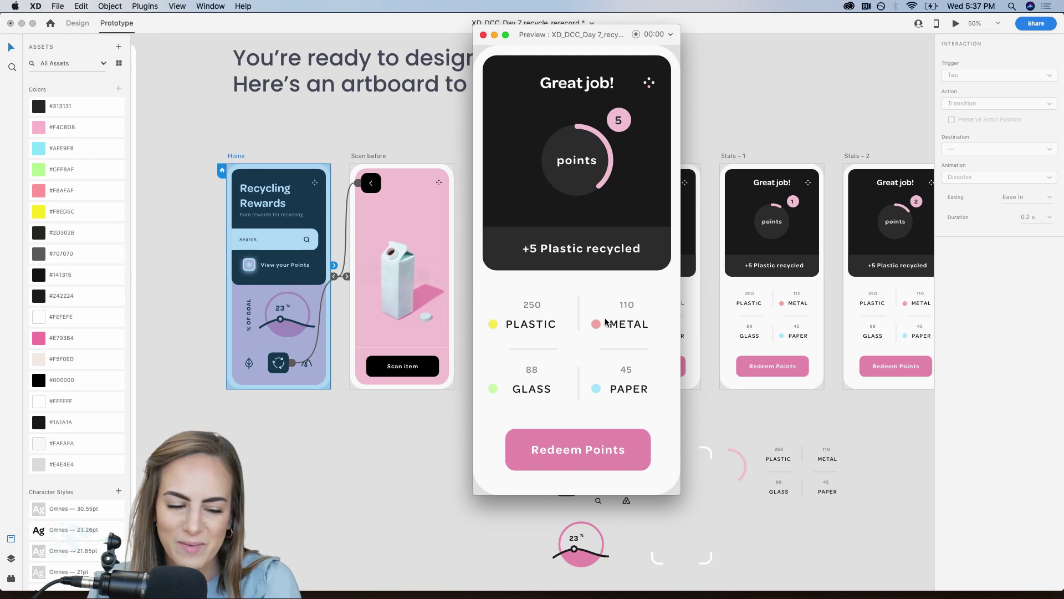
pyautogui.click(483, 34)
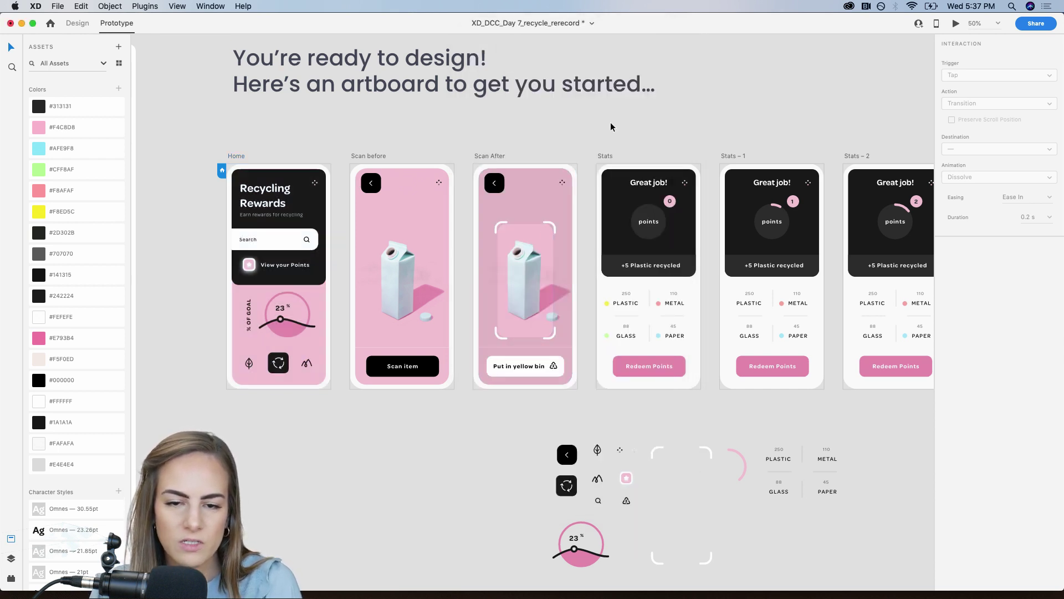
# Save the XD_DCC_Day 7_recycle_rerecord document with Cmd+S.
pyautogui.hscroll(5, 611, 127)
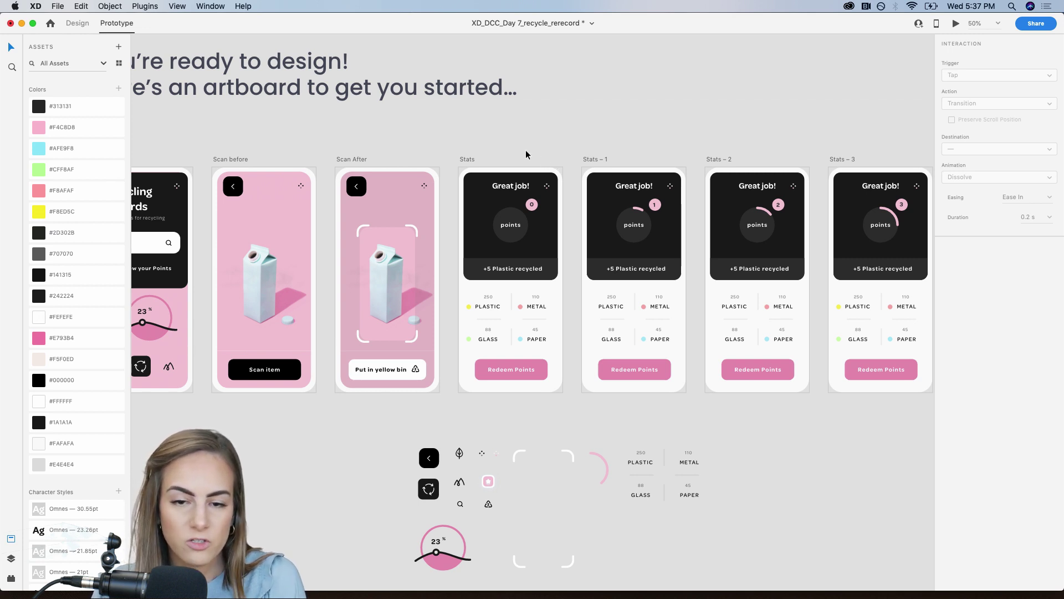
pyautogui.press('super+s')
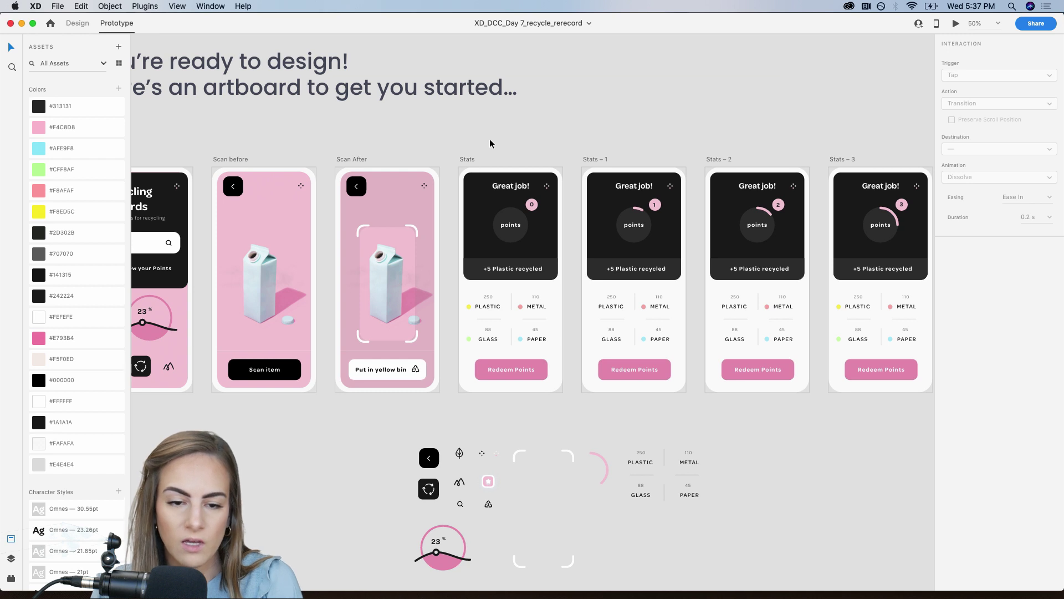